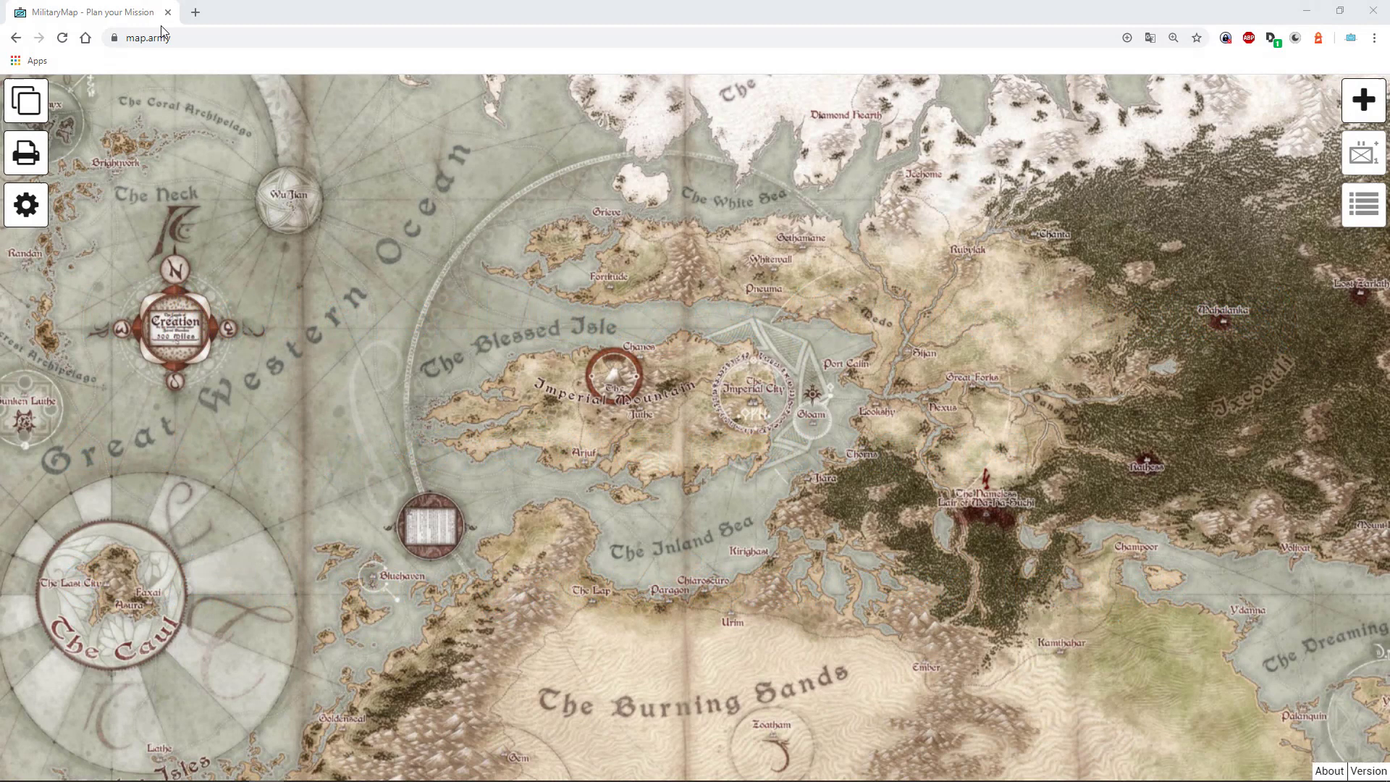
Reload map.army and start a new layer under Map Overlays' Image Layers.
click(170, 38)
key(Return)
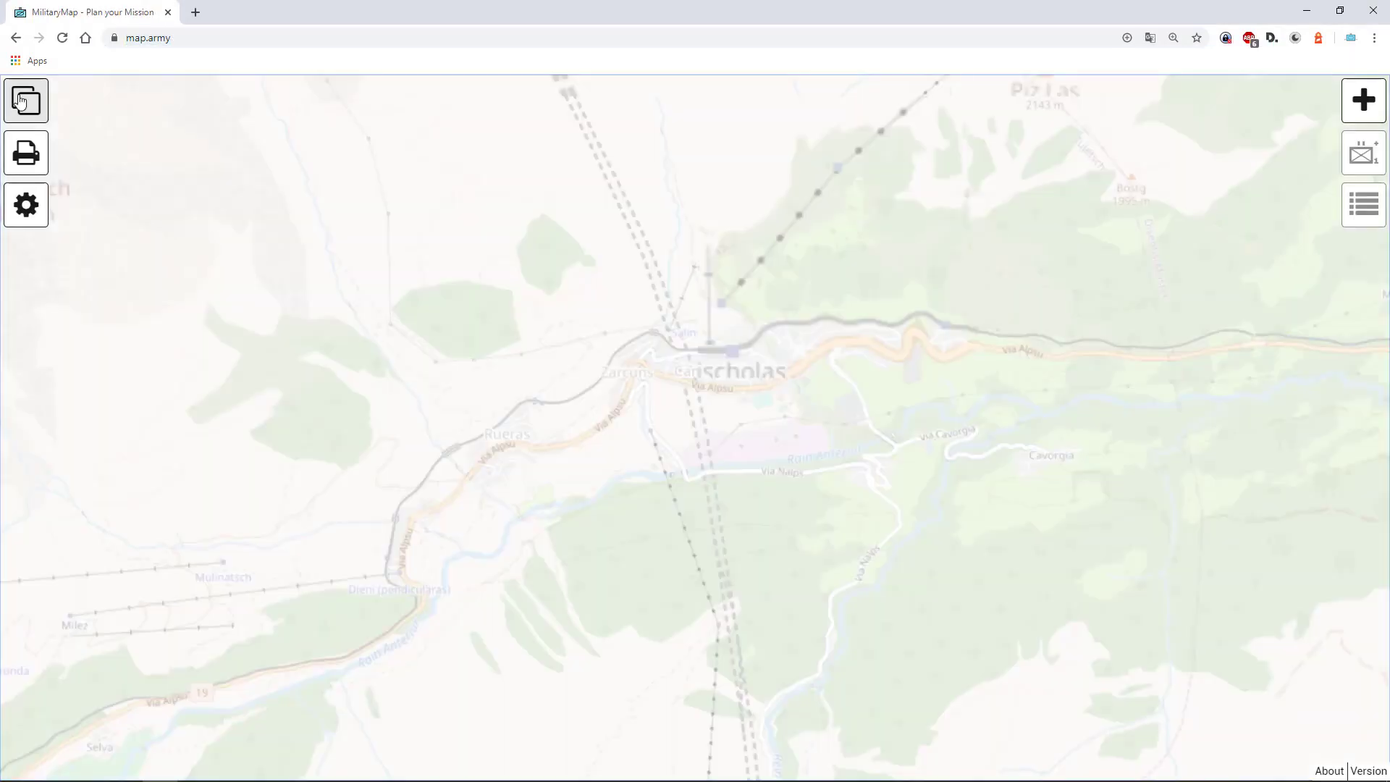
click(19, 105)
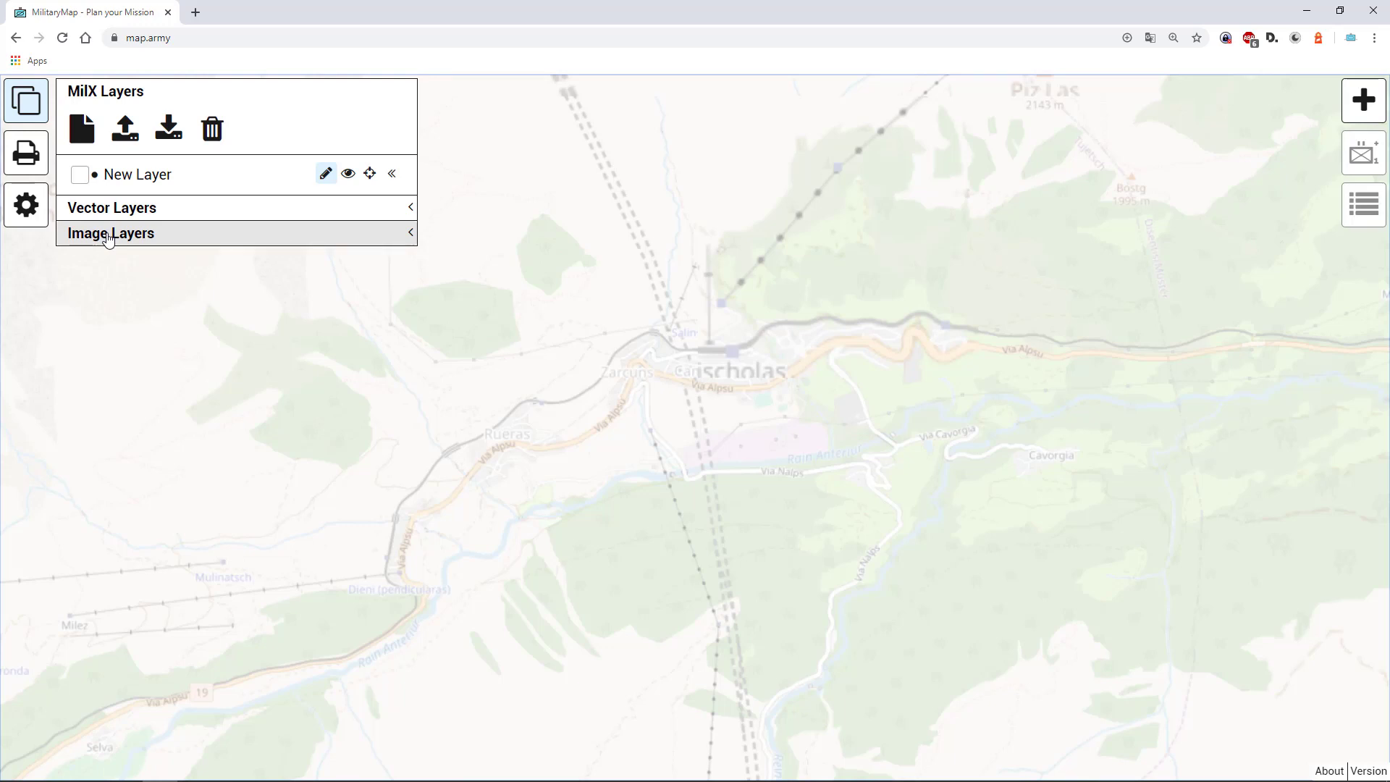
click(108, 239)
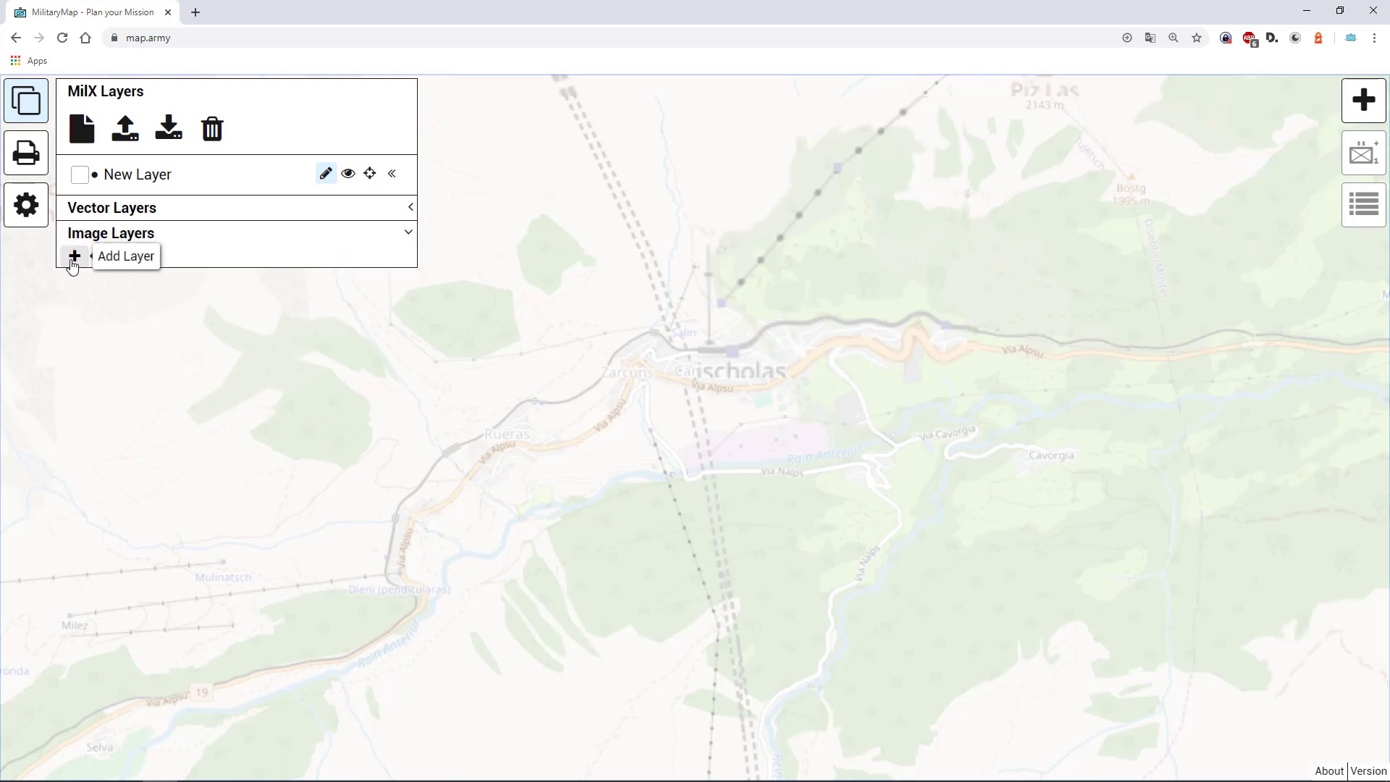
click(74, 257)
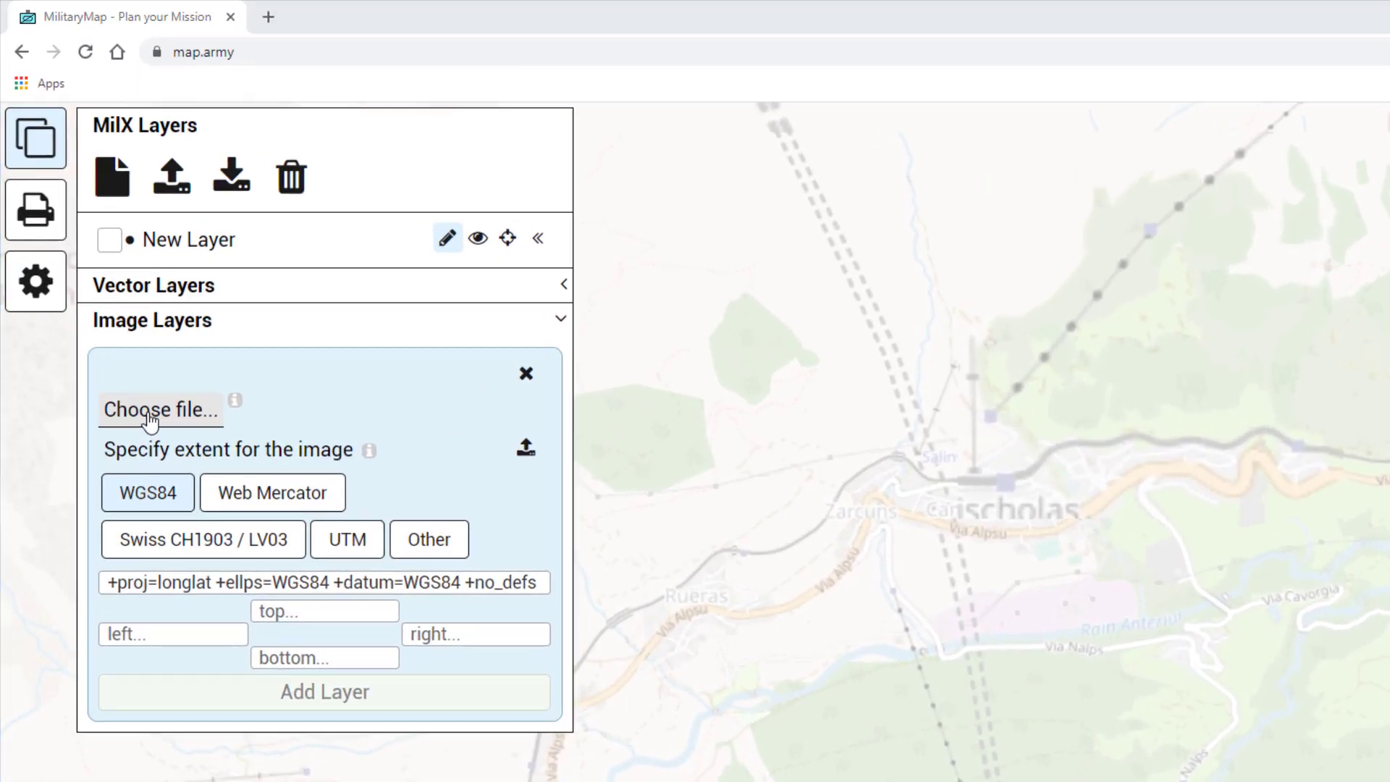
Choose dsm_map_sedrun-1.jpg from D:\aerial image as the layer's image.
click(149, 412)
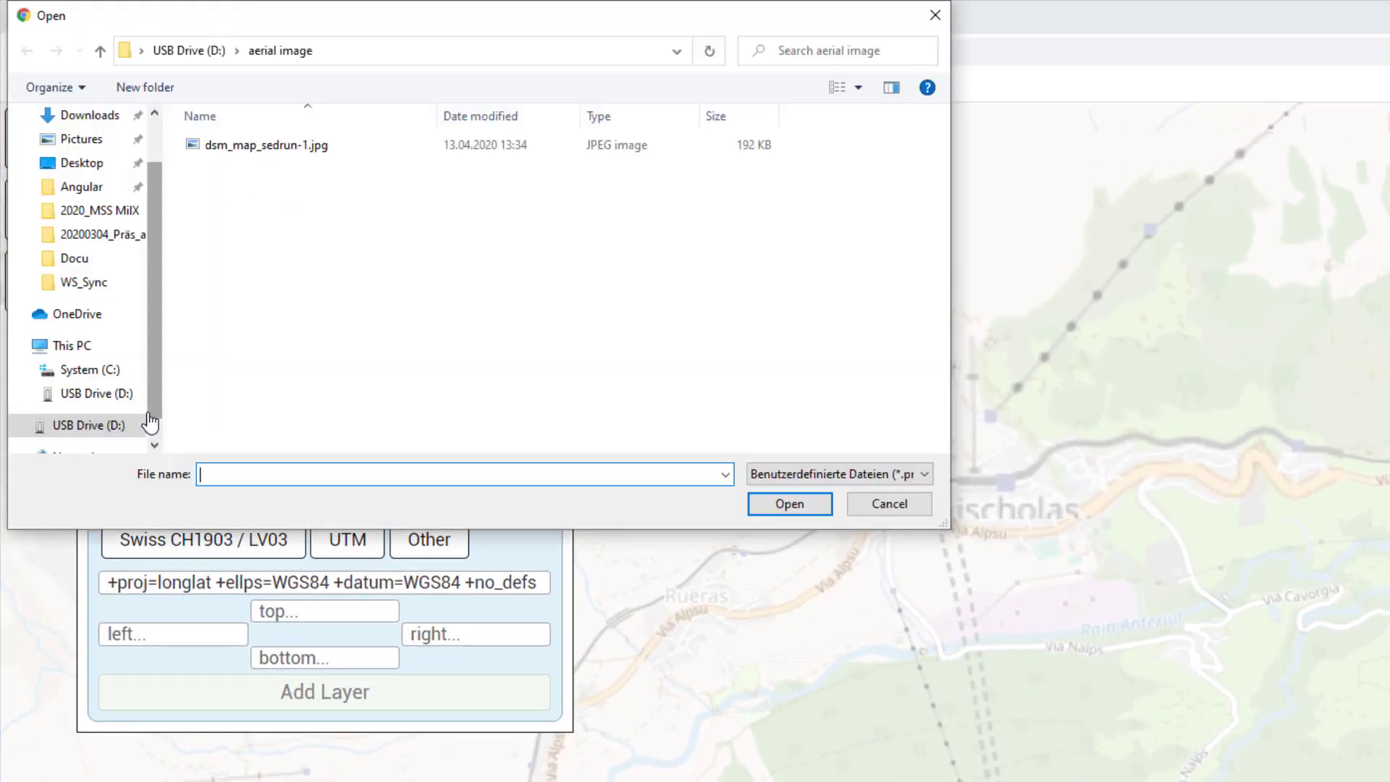
click(251, 147)
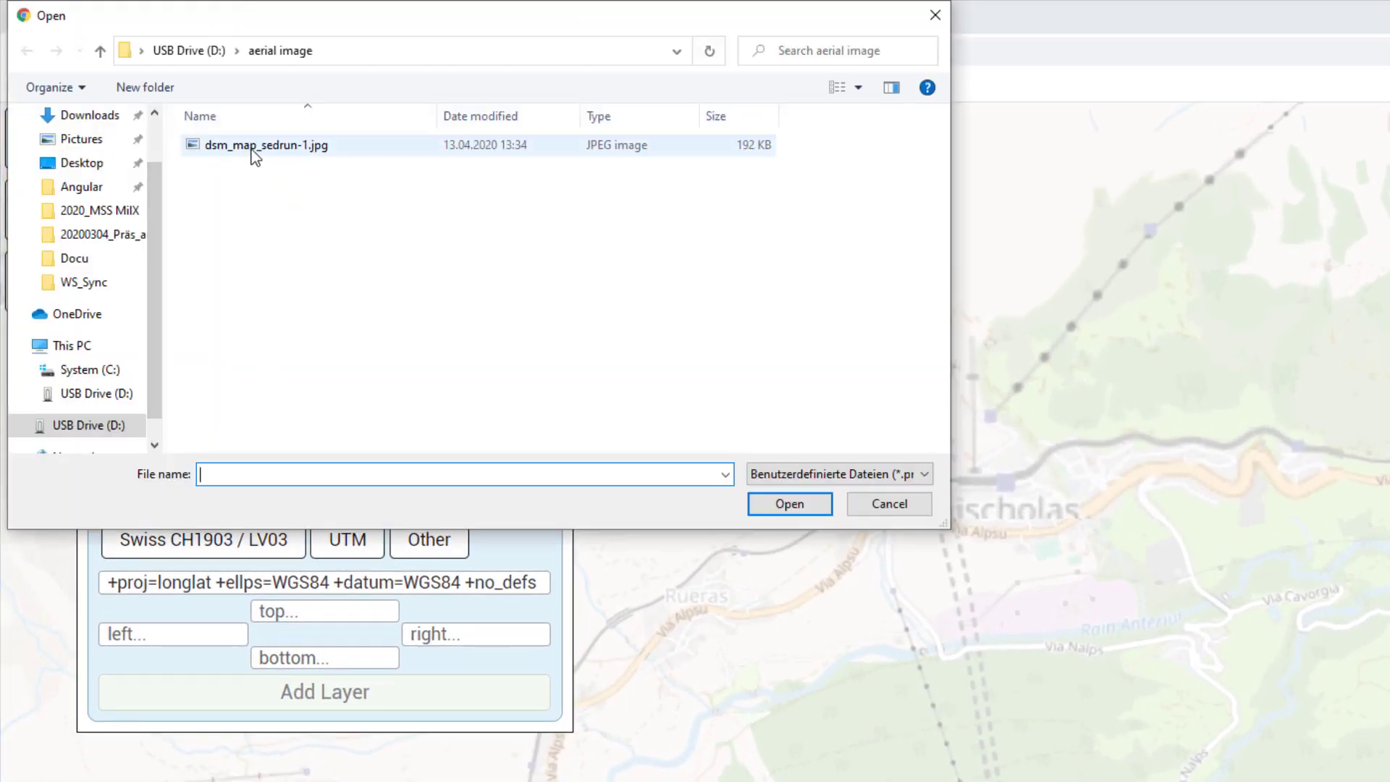
click(789, 503)
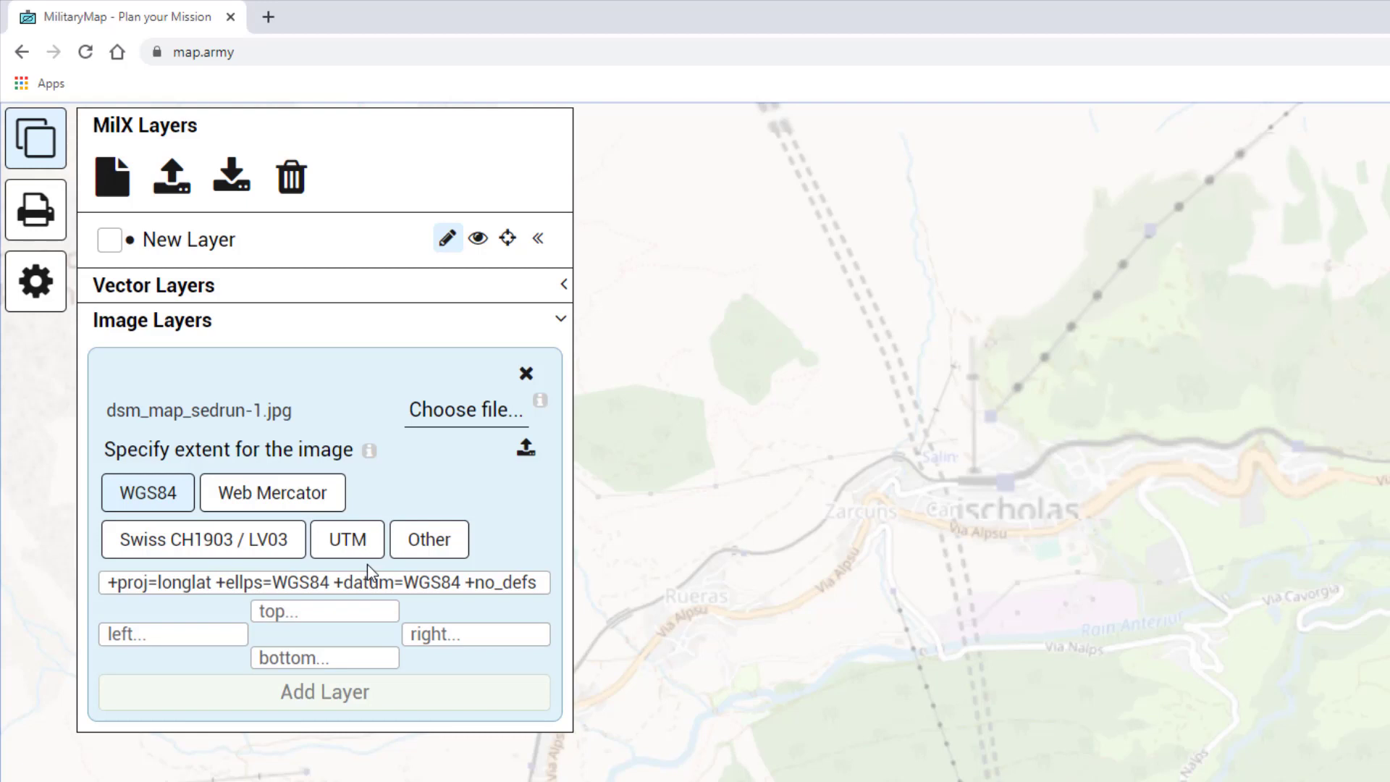
Enter the WGS84 extent, including left 8.76, add the layer, and zoom in on it.
click(255, 610)
click(171, 626)
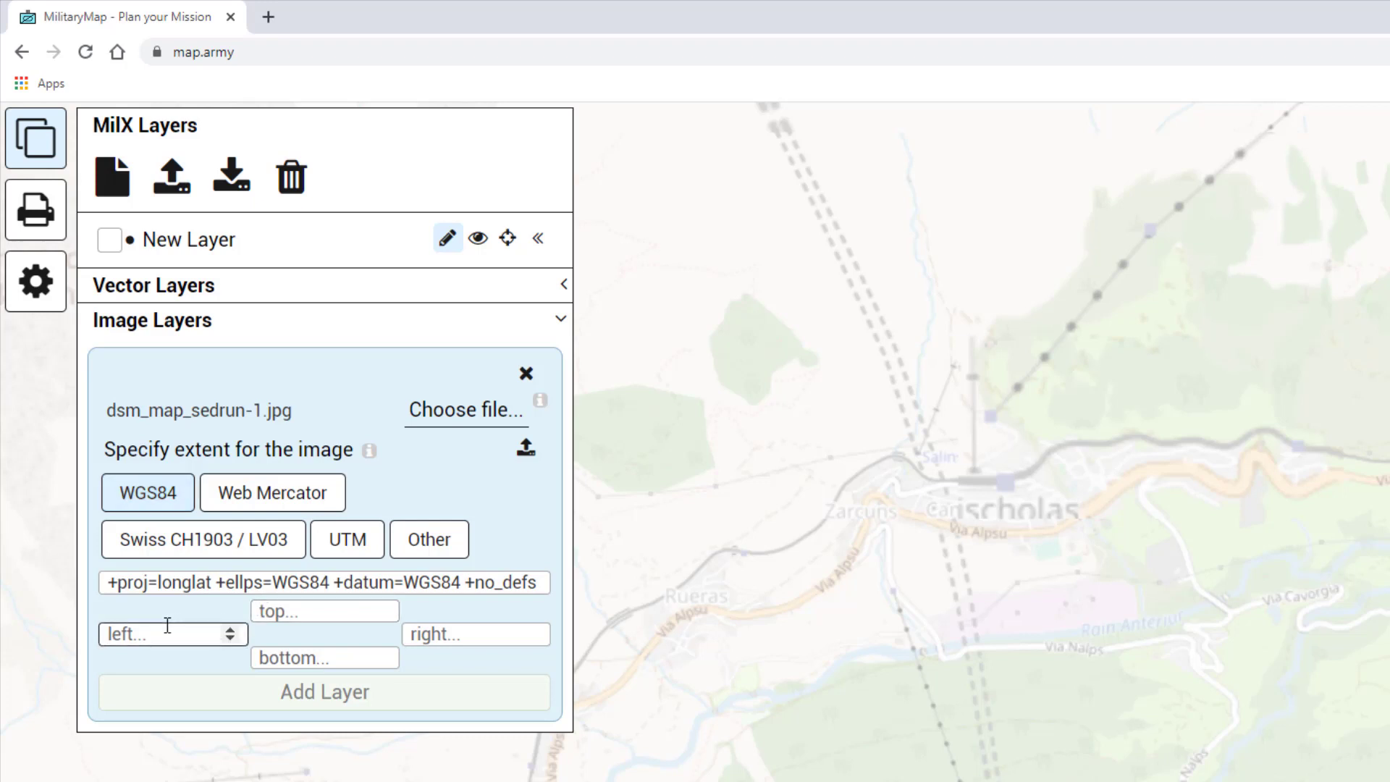
text(8.7686247892)
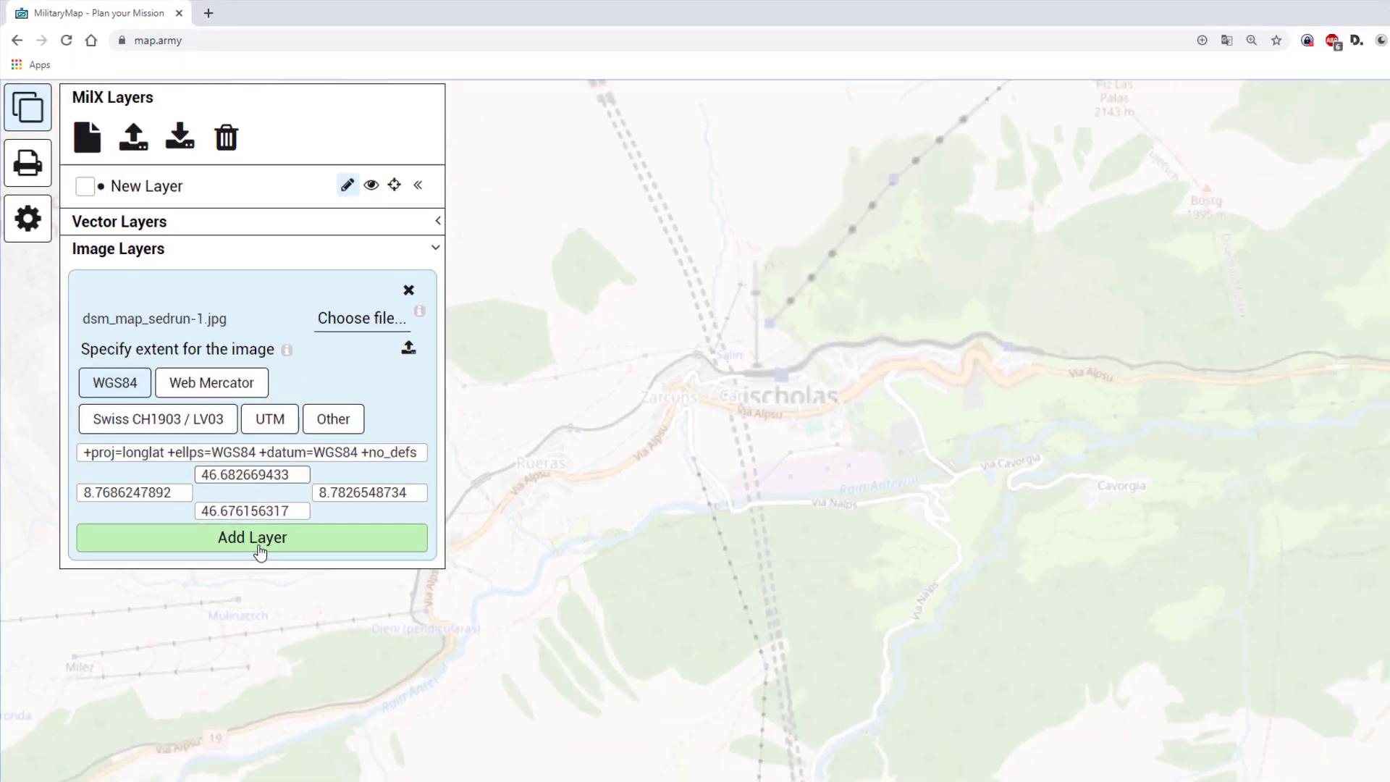
click(330, 713)
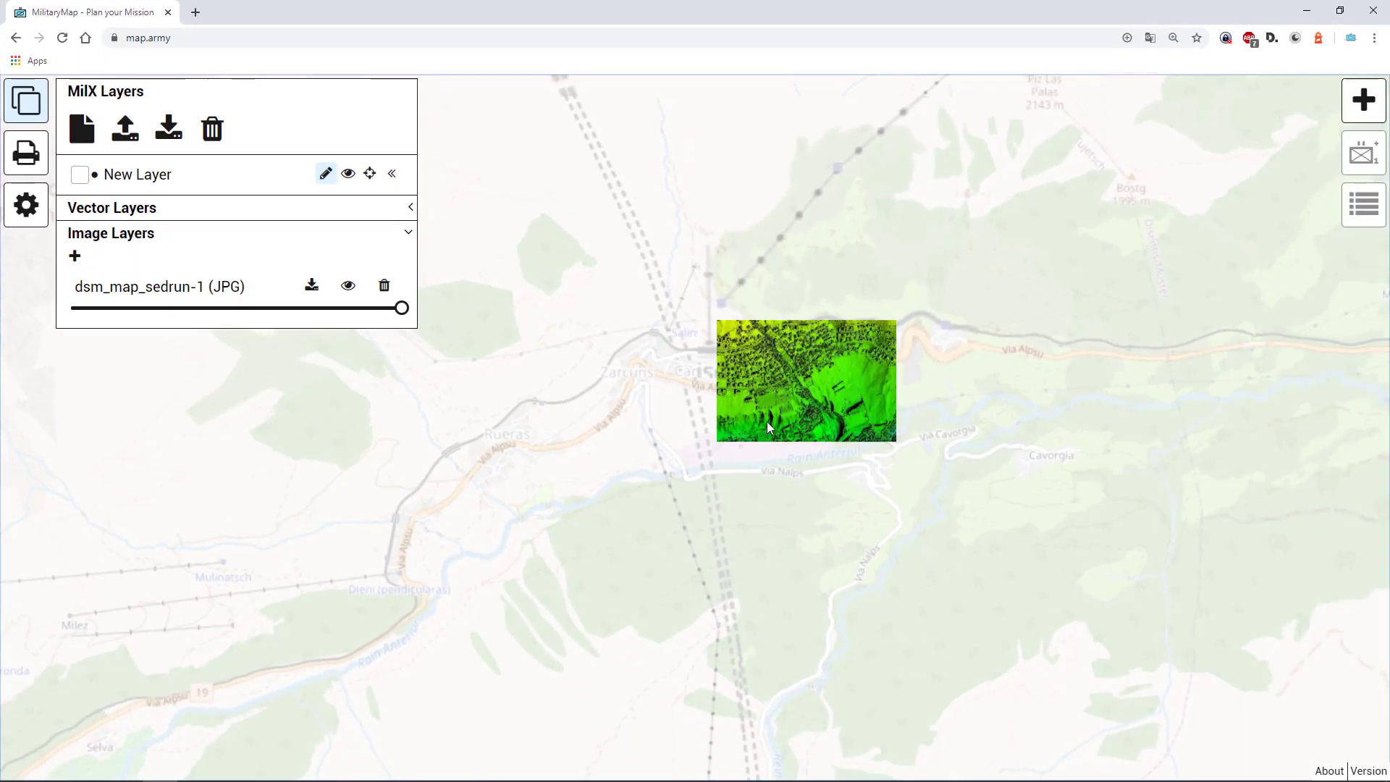
scroll(858, 389, up, 2)
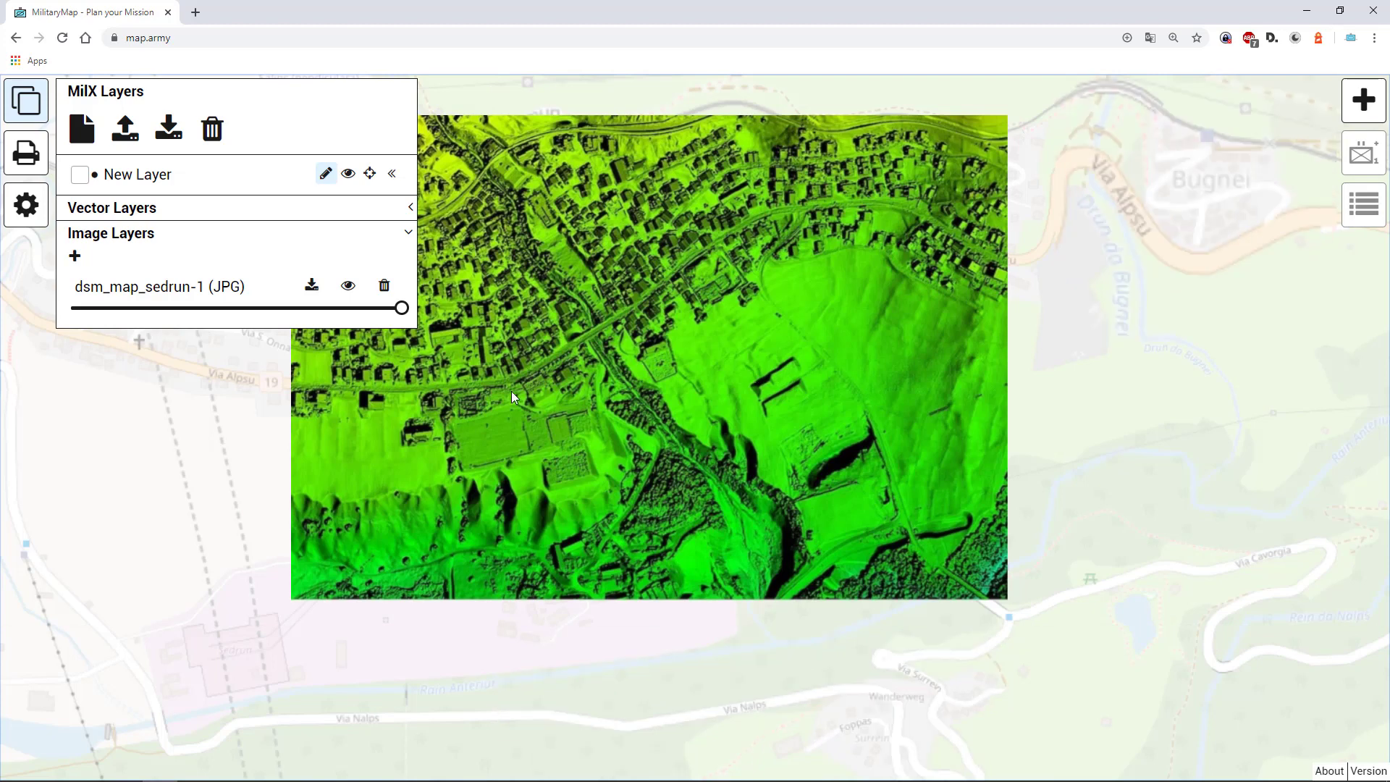
Download the layer's extent as config.json and move it into D:\aerial image.
click(316, 287)
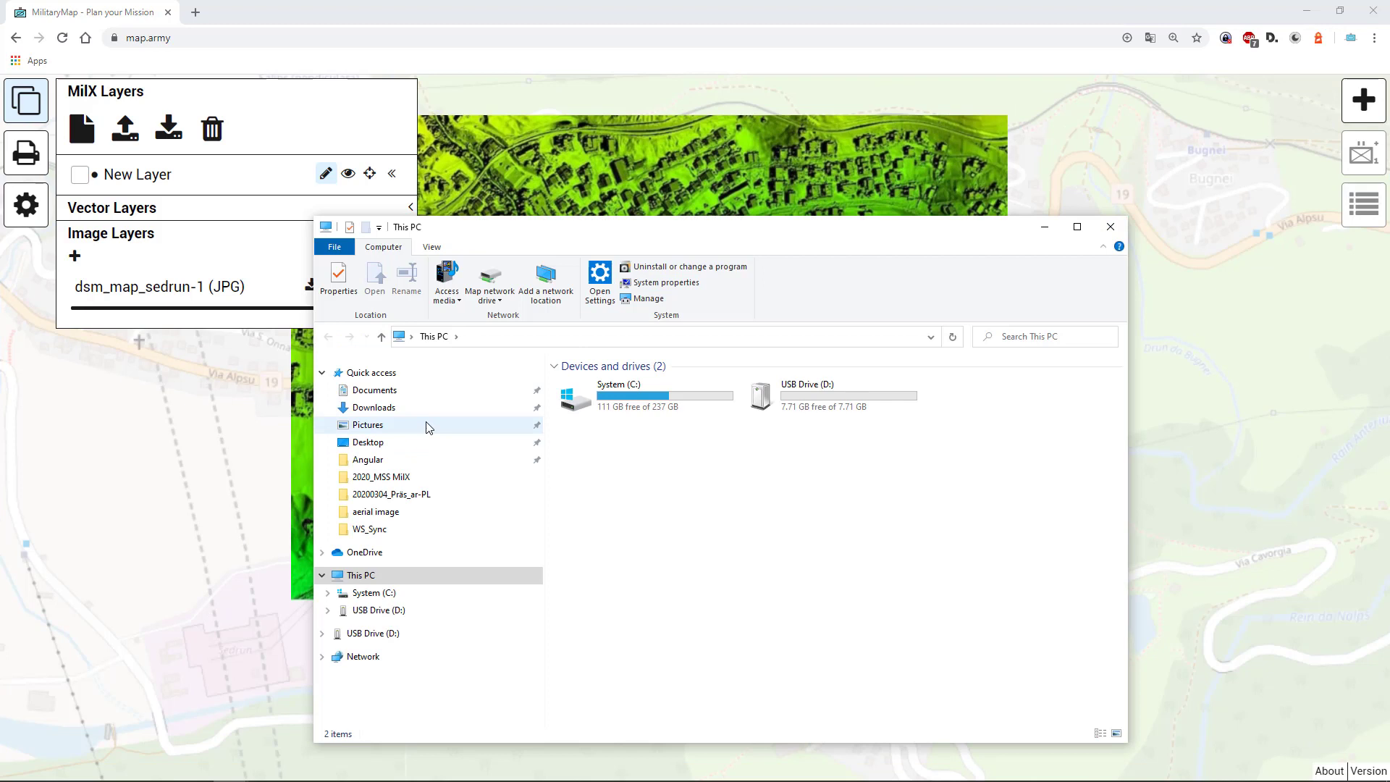
click(432, 414)
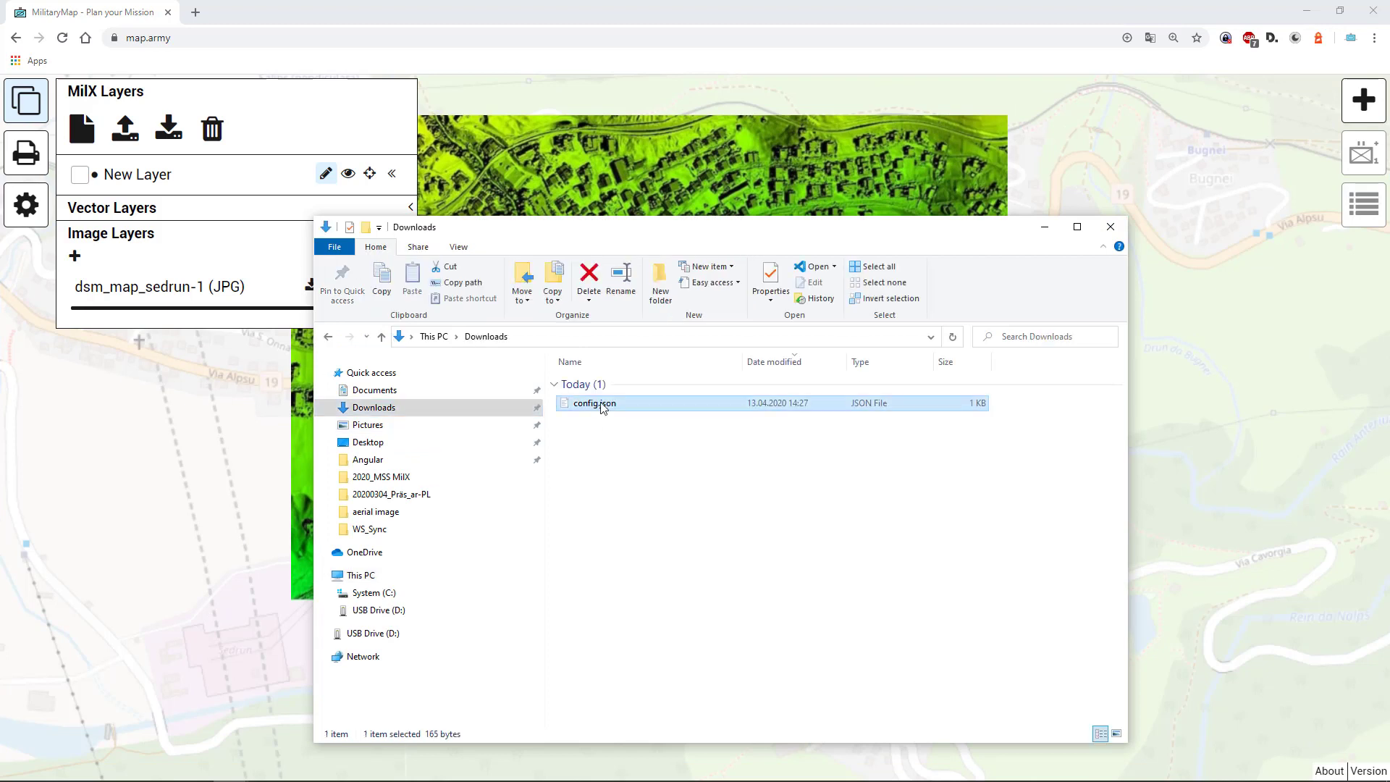
right_click(599, 405)
click(632, 635)
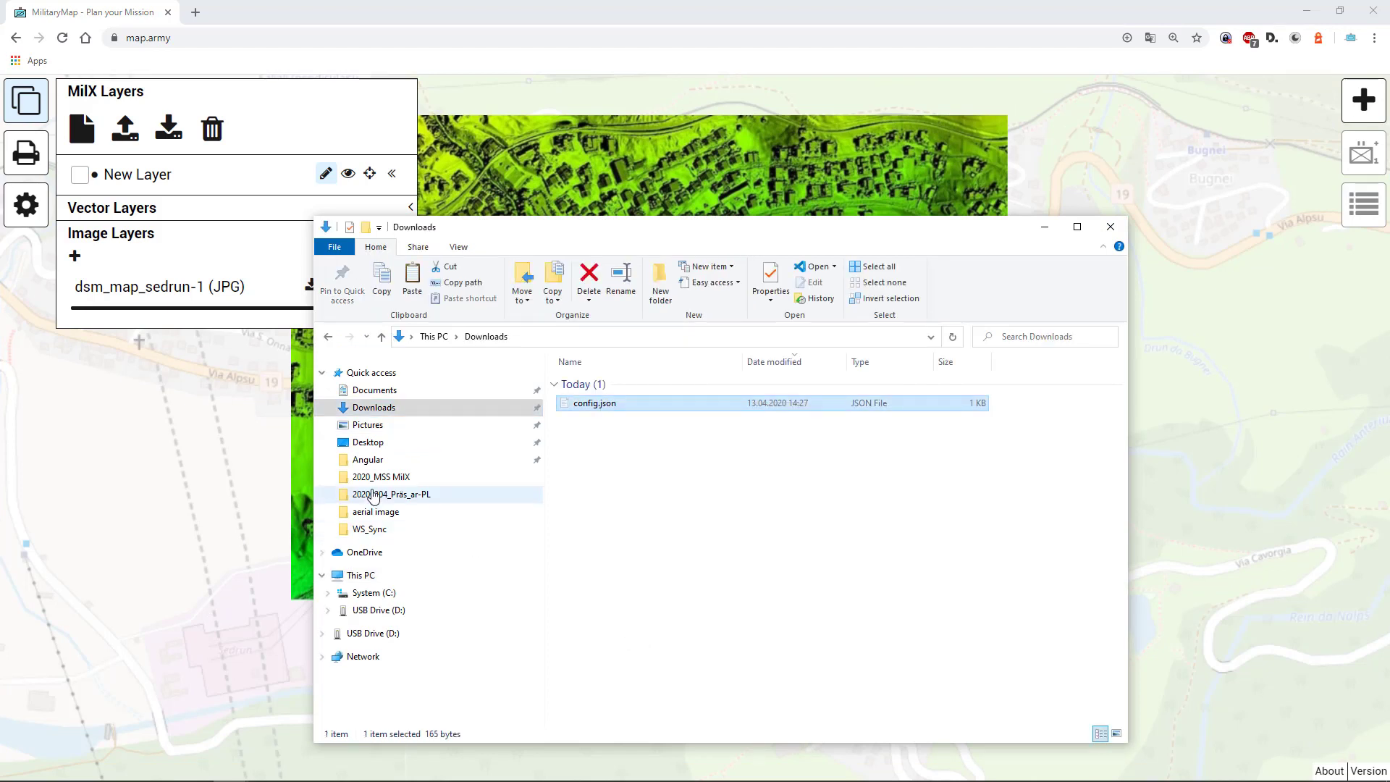
click(396, 635)
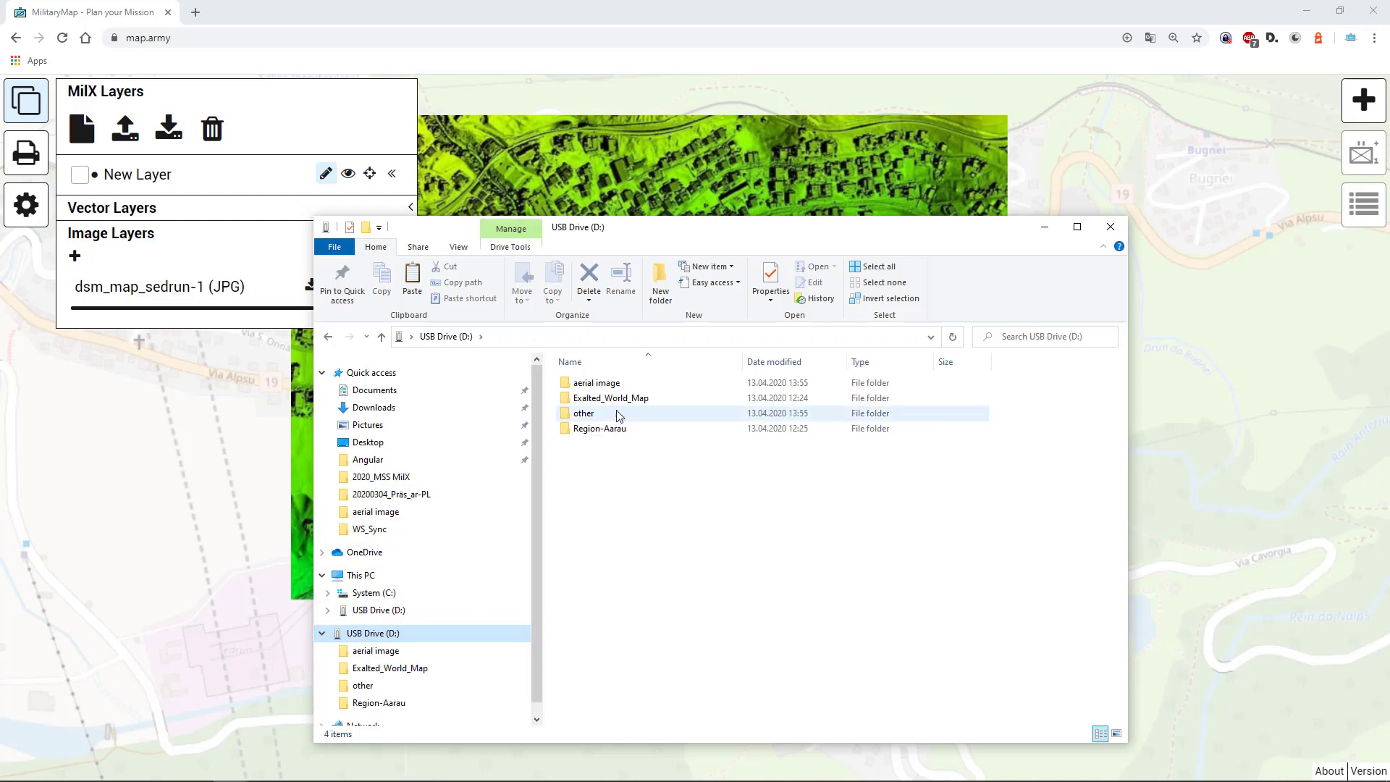
double_click(626, 387)
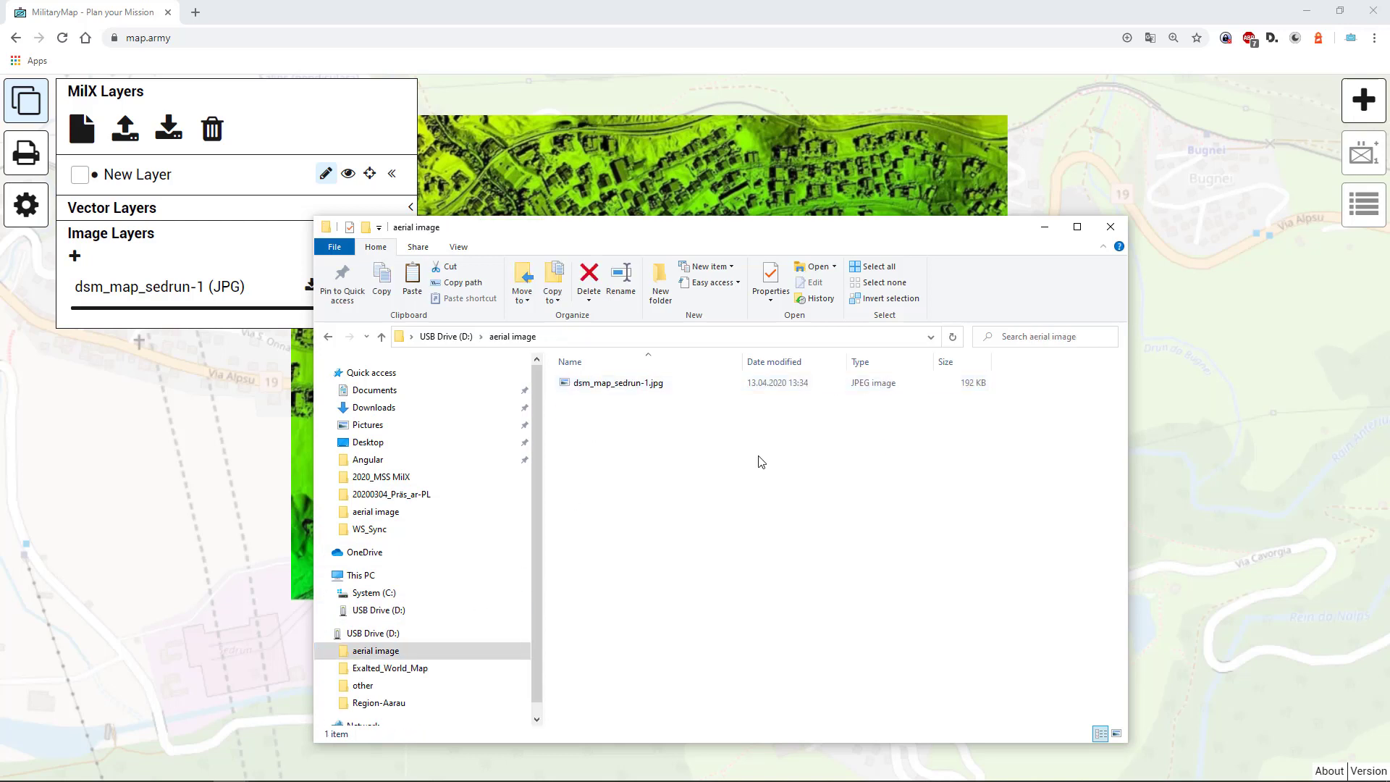
right_click(642, 459)
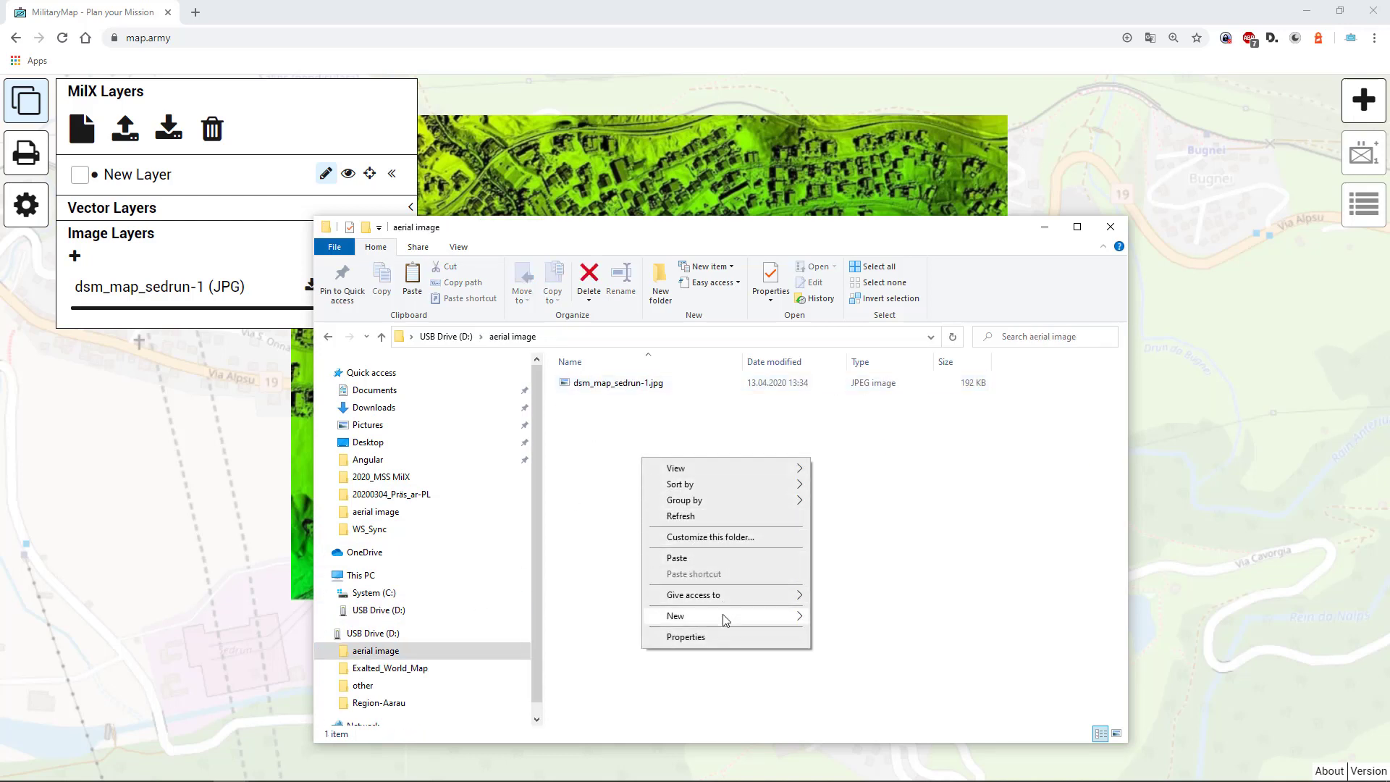
click(723, 558)
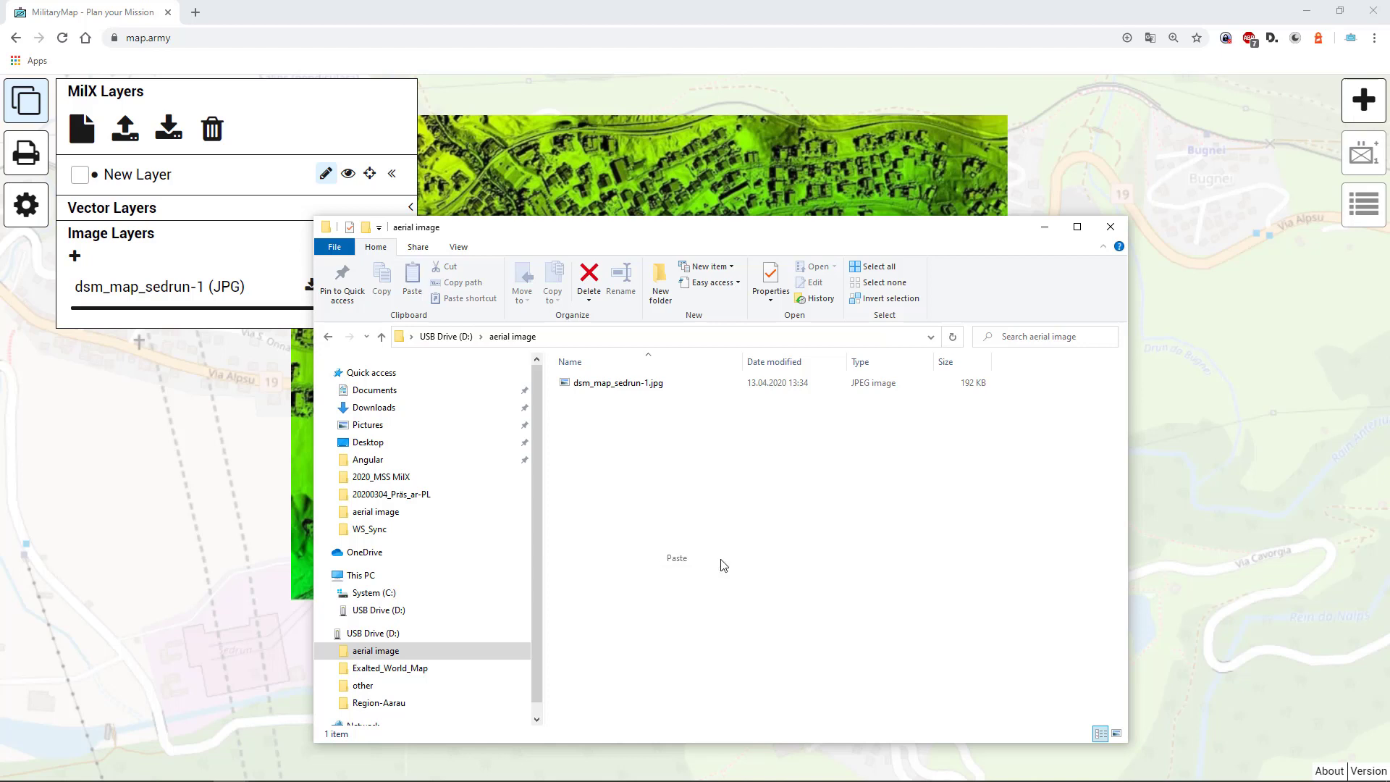
Rename config.json to dsm_map_sedrun-1.json to match the JPG.
click(606, 385)
click(606, 385)
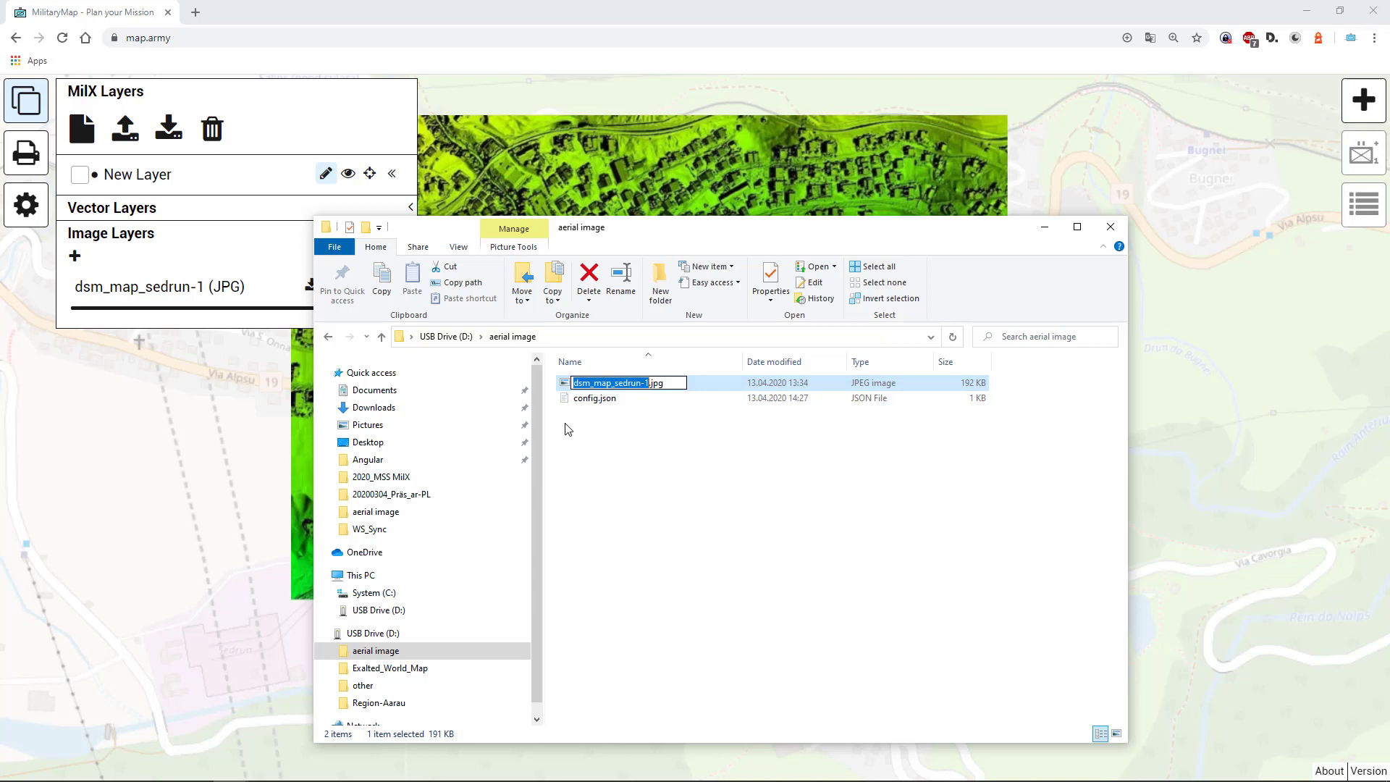
click(604, 404)
click(604, 400)
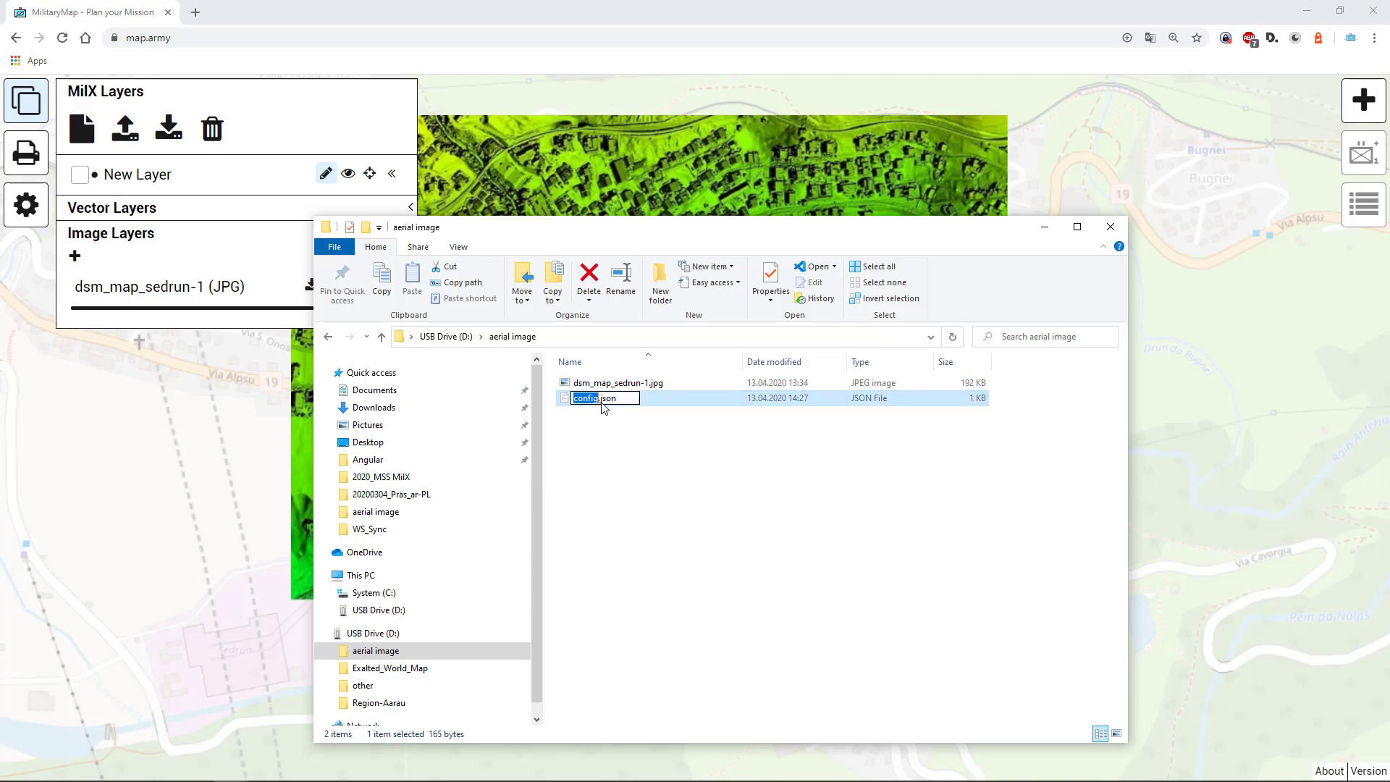
key(ctrl+v)
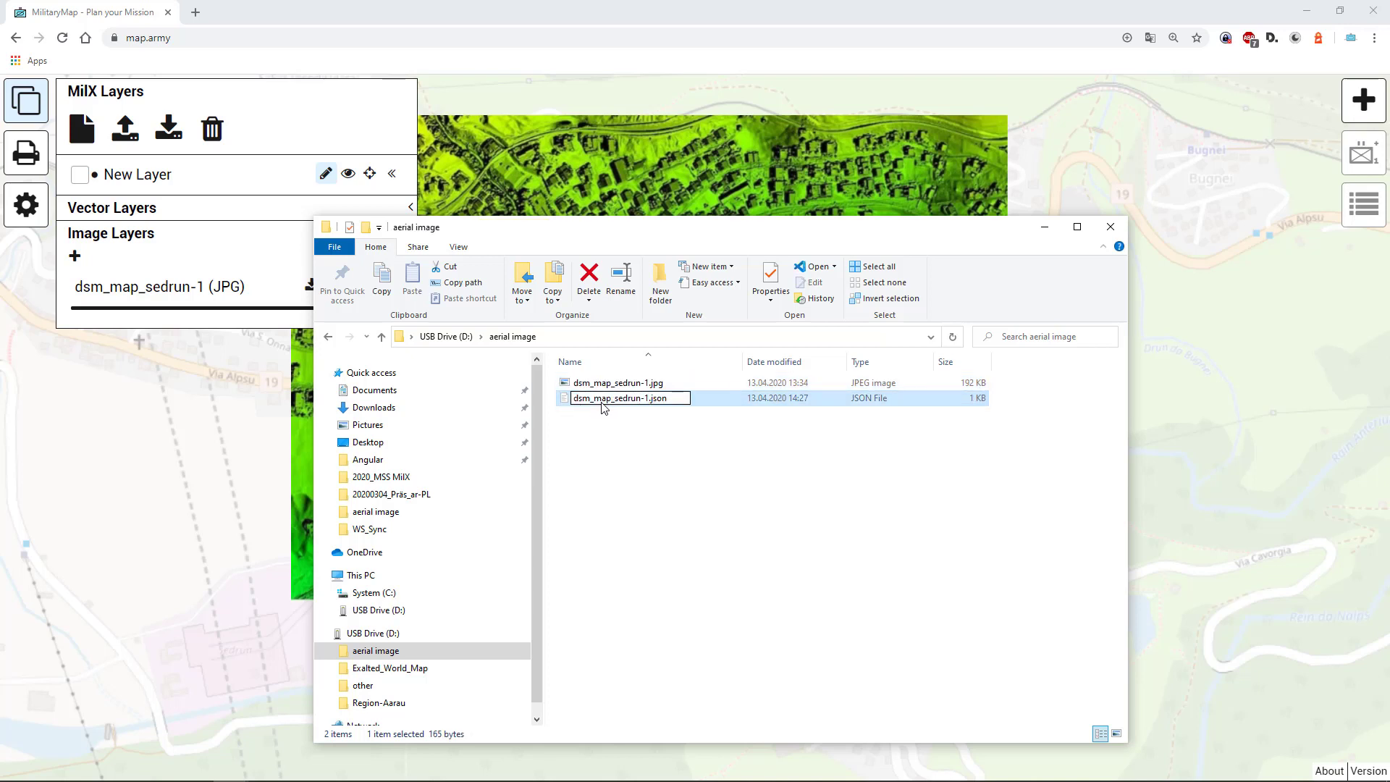
key(Return)
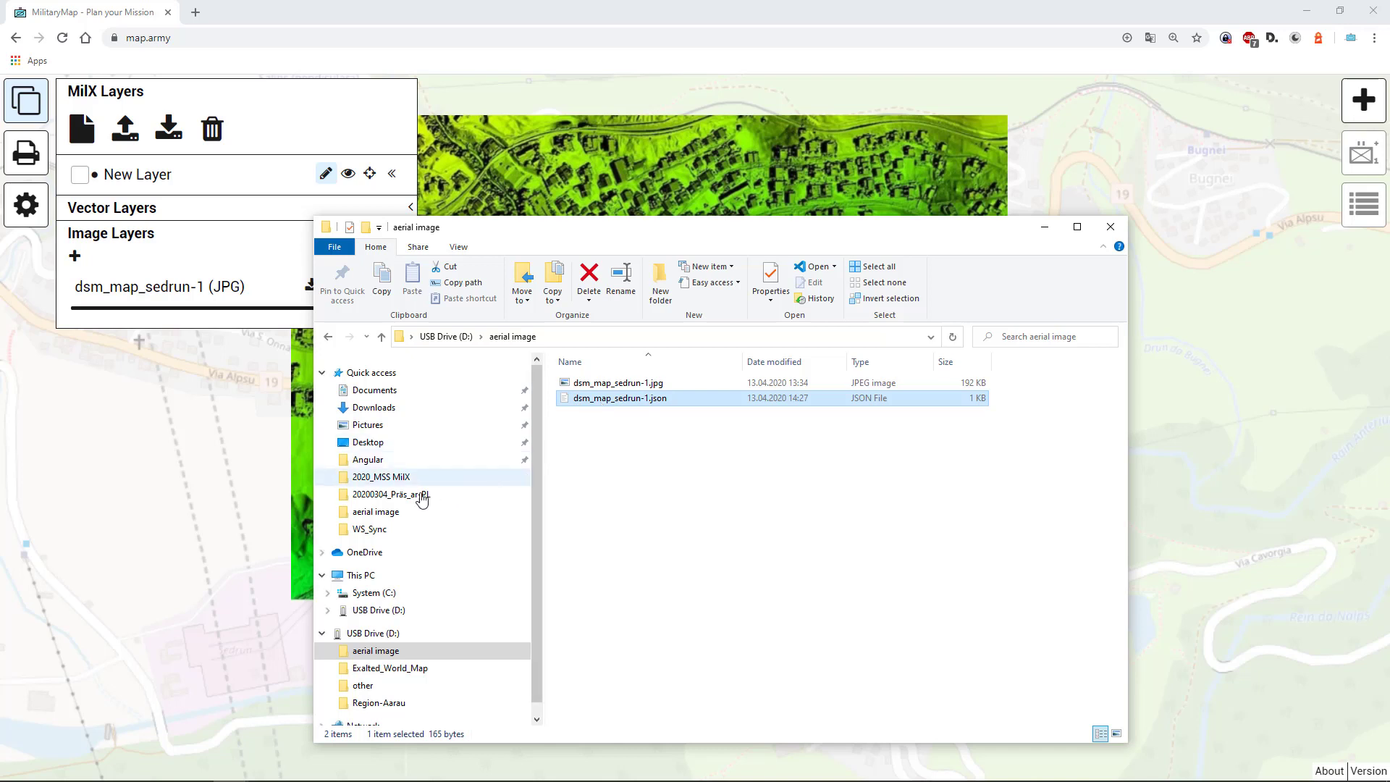
Fade the dsm_map_sedrun-1 overlay to about 40%, toggle its visibility, then delete it.
click(201, 486)
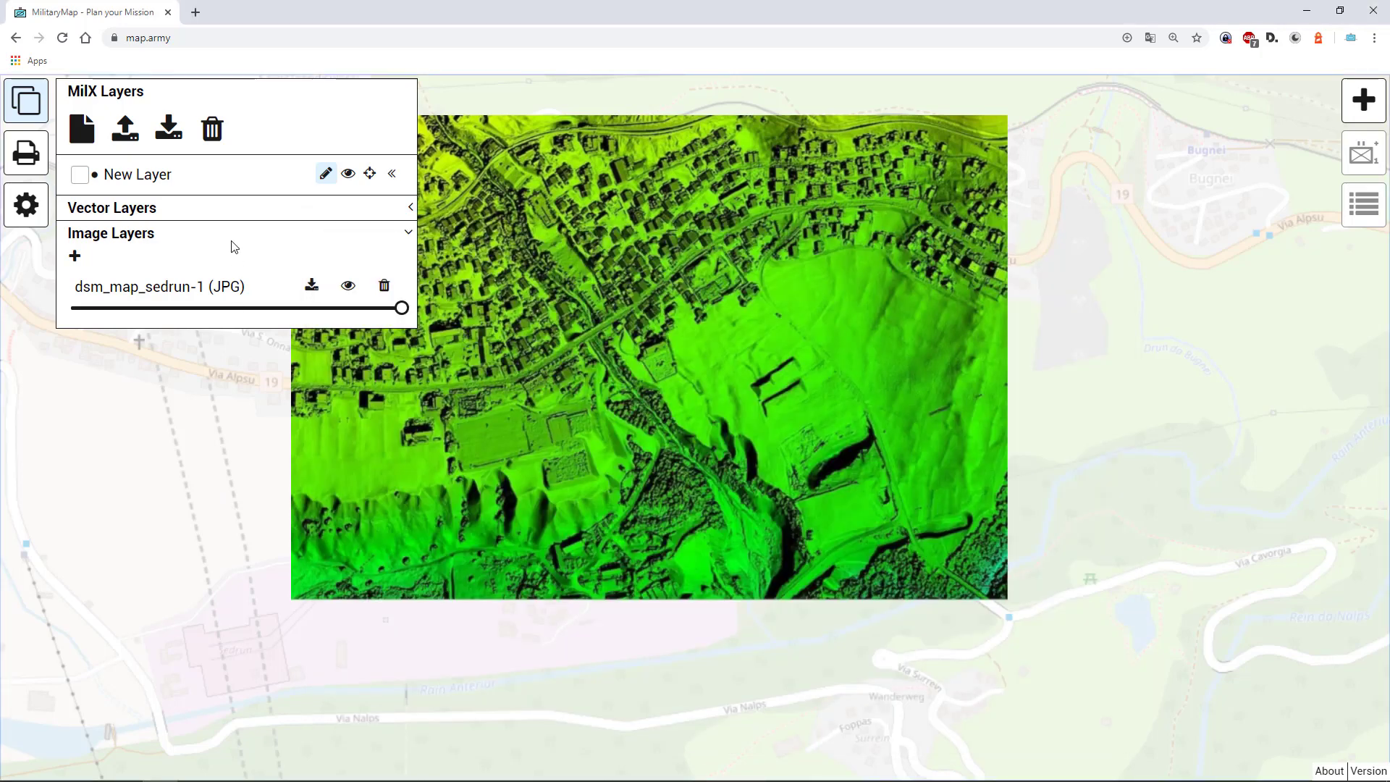
drag(403, 310, 286, 308)
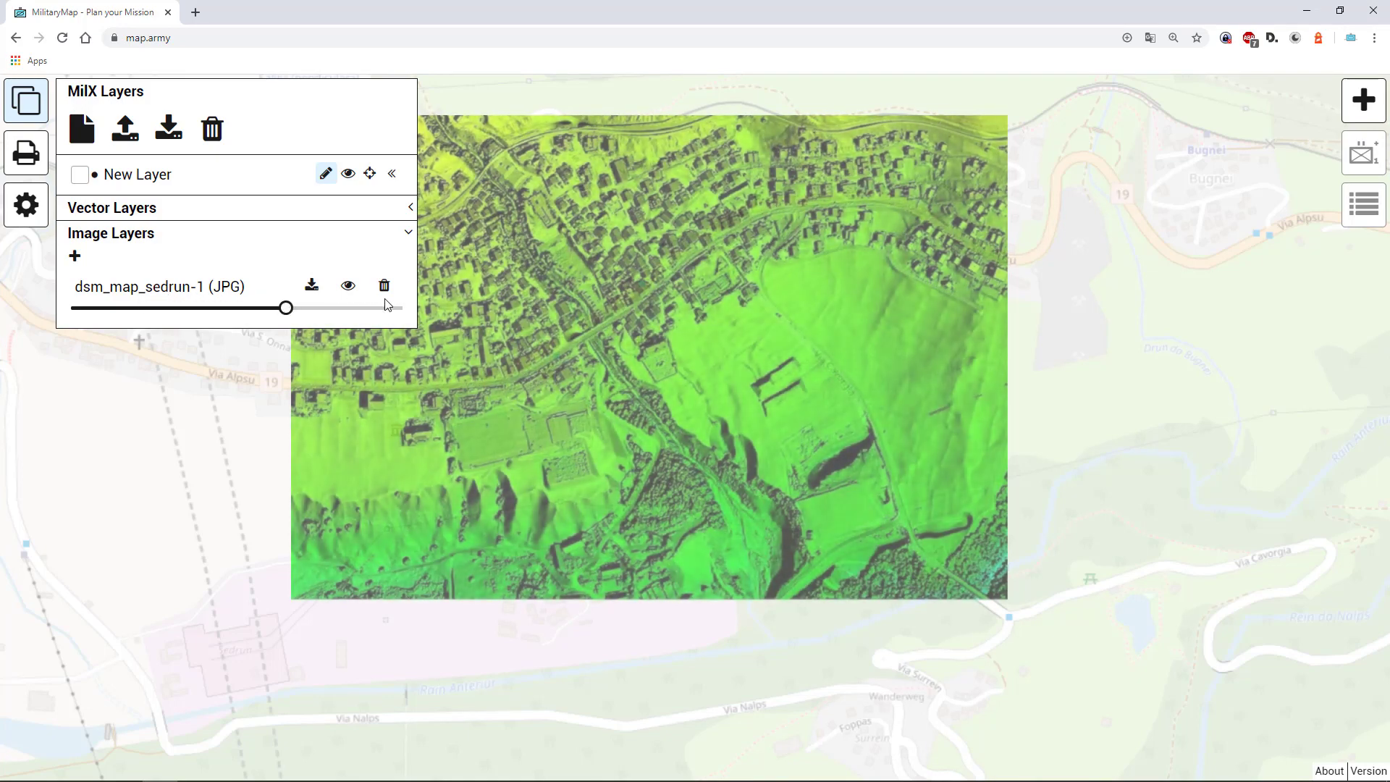
click(348, 287)
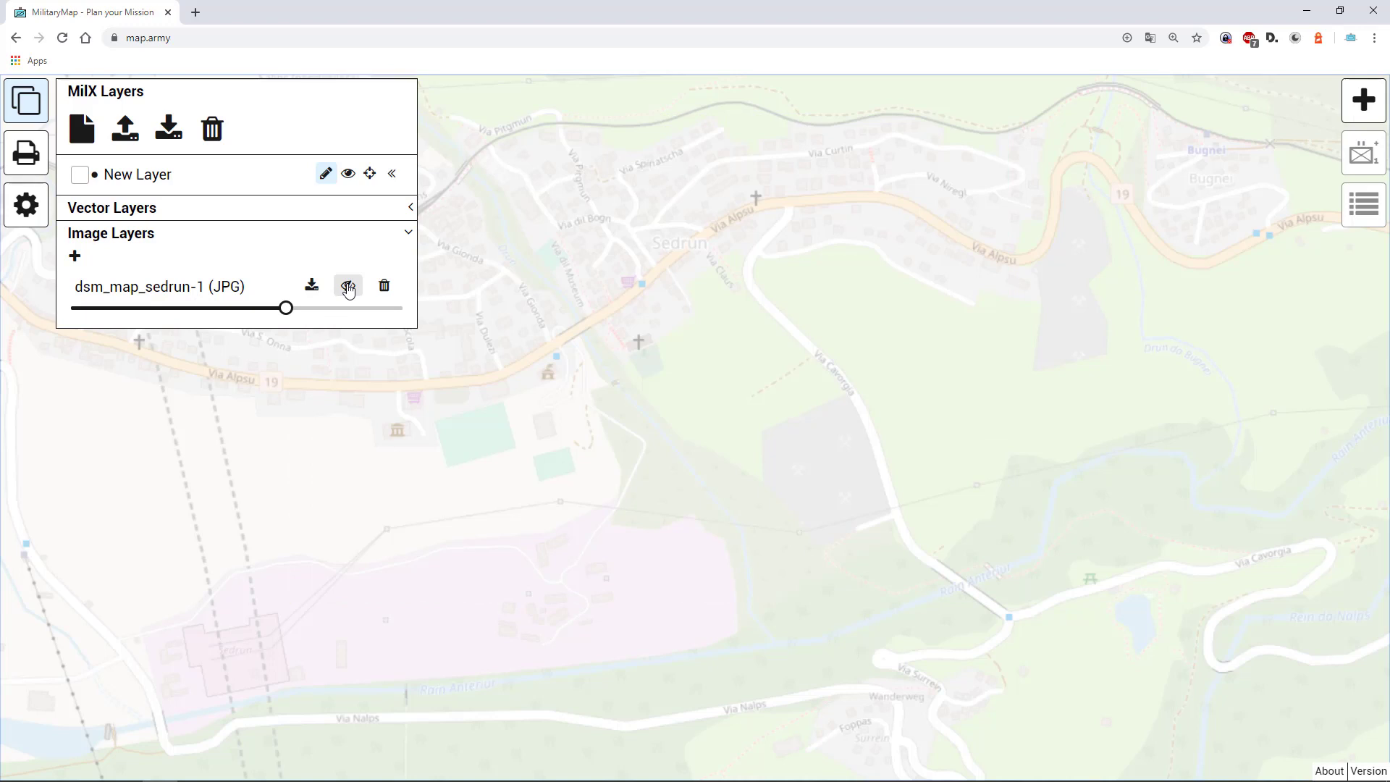
click(349, 286)
click(385, 286)
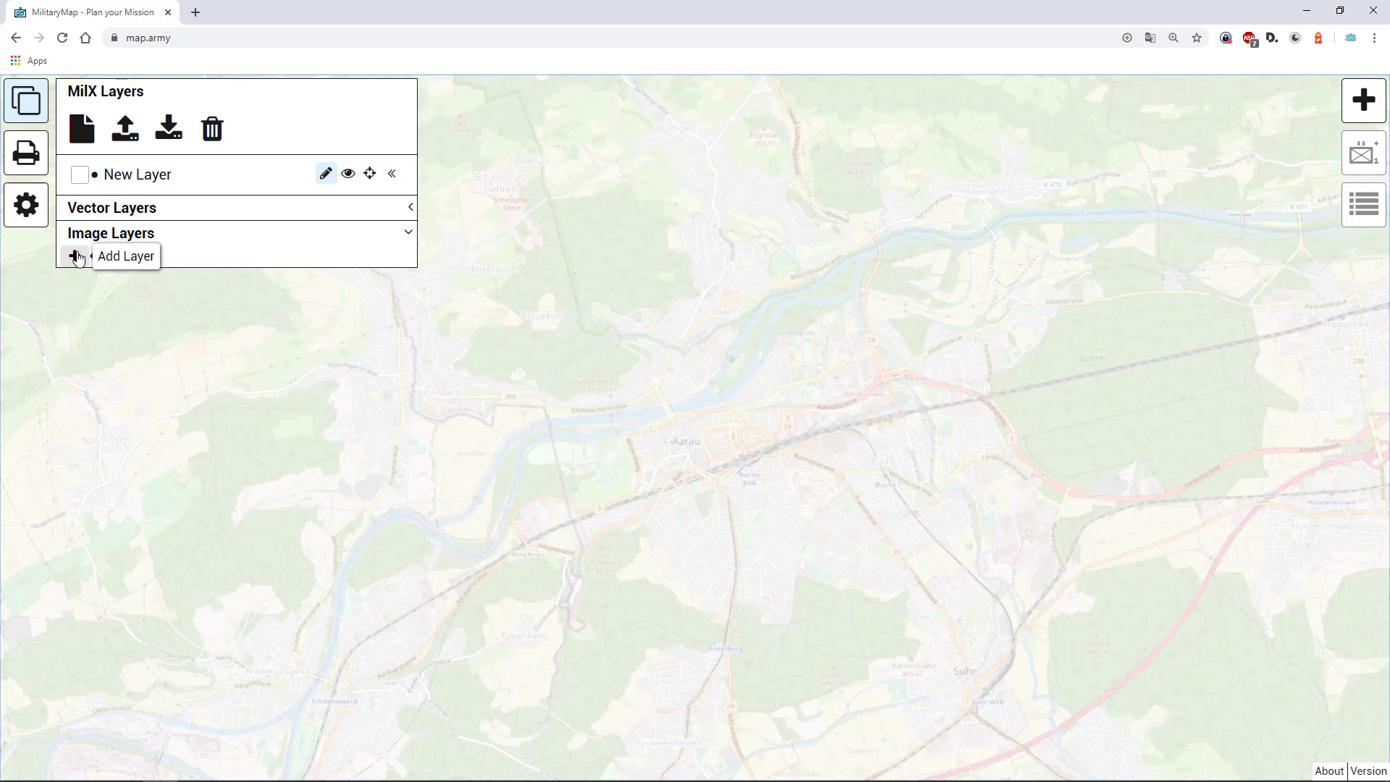
Start a new image layer with Region-Aarau.jpg from the Region-Aarau folder.
click(75, 257)
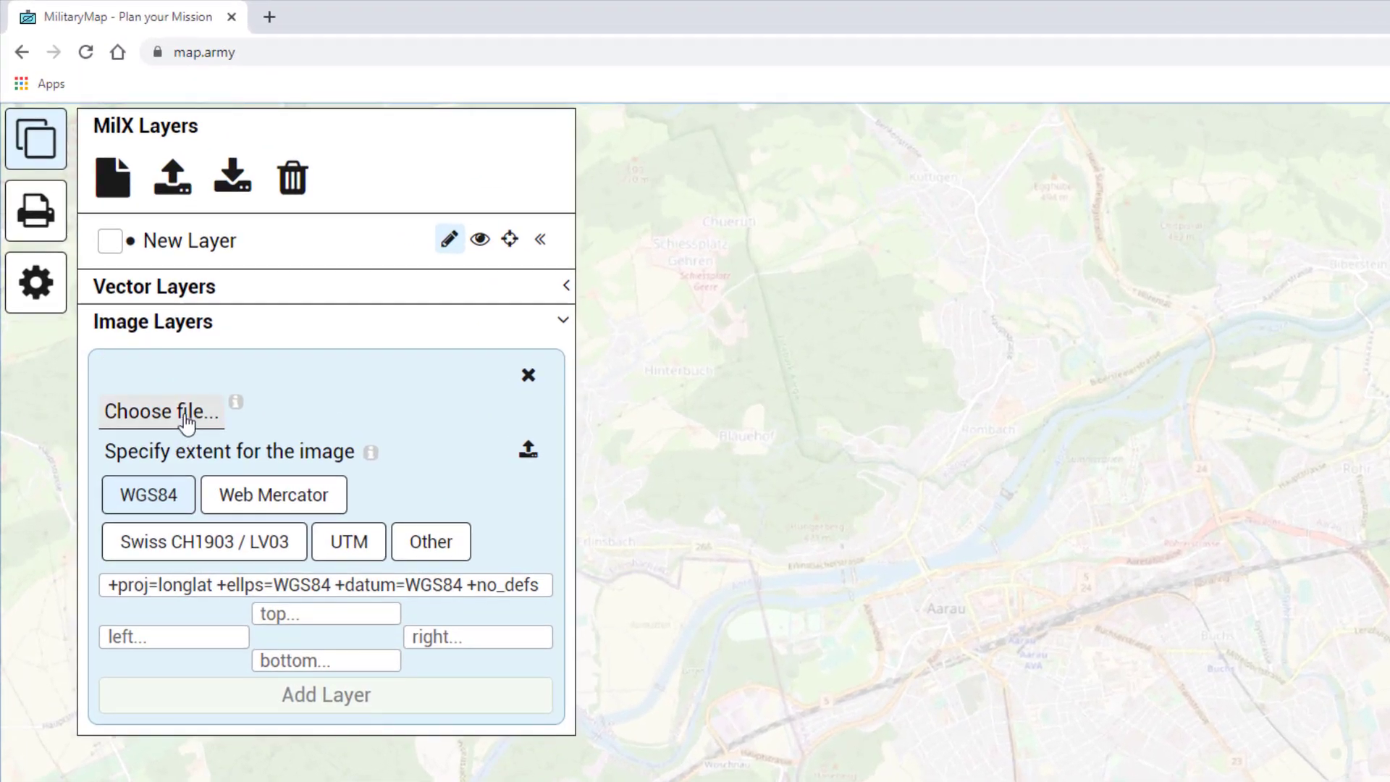
click(187, 416)
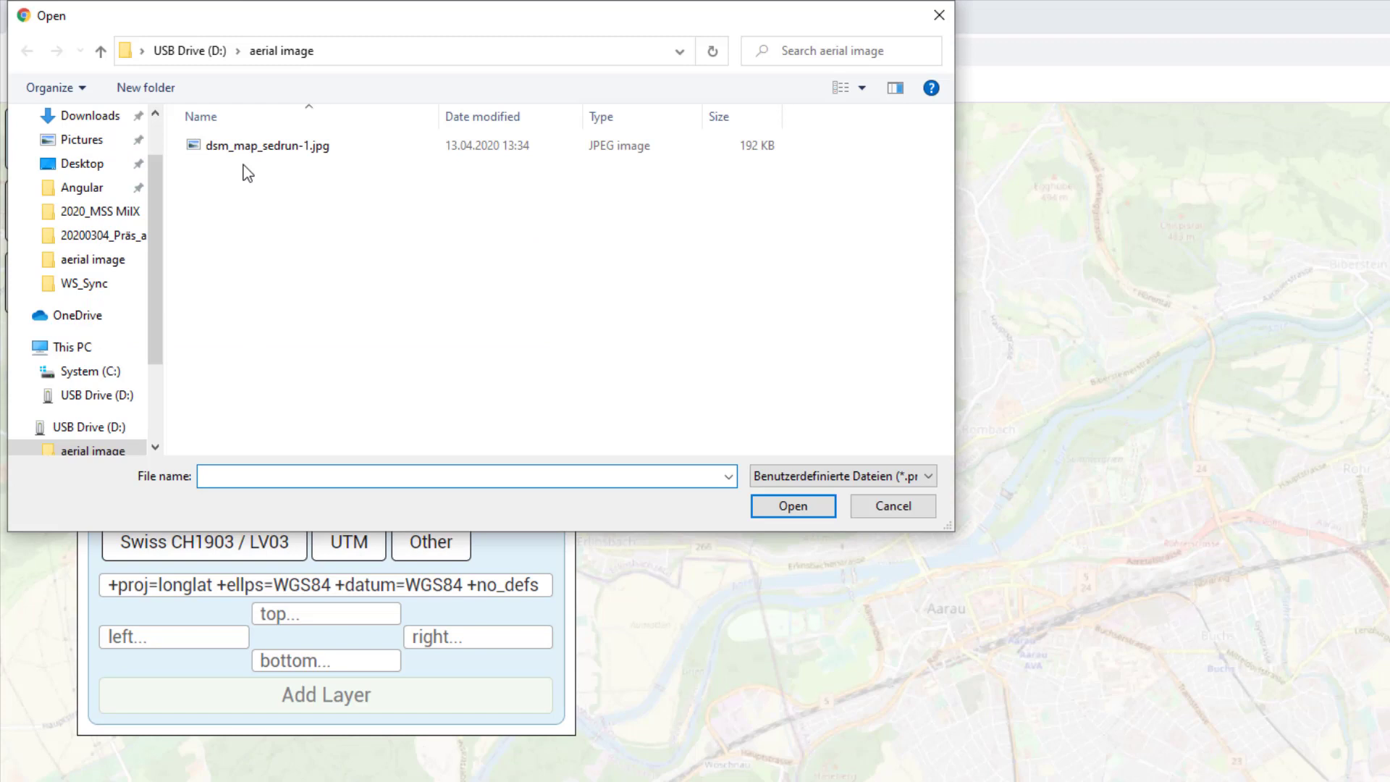
click(221, 47)
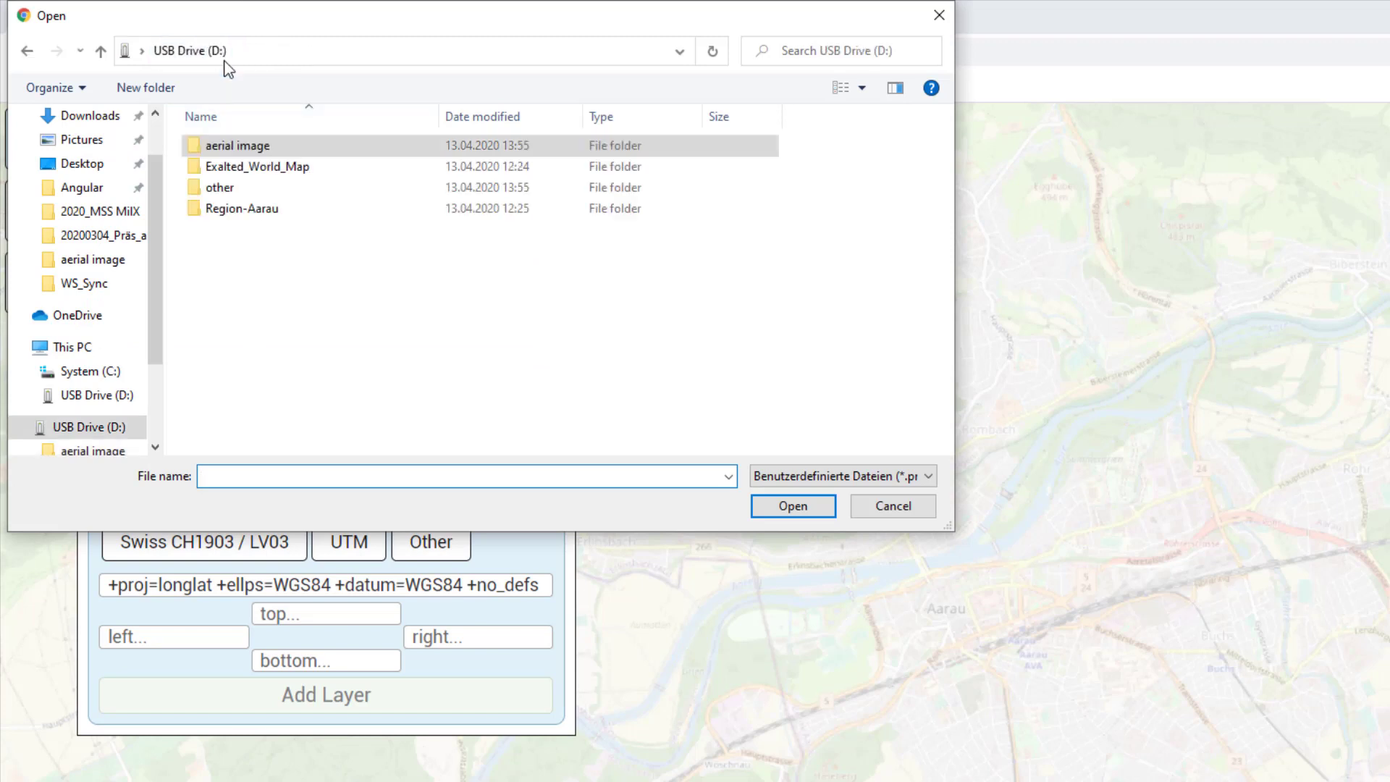
double_click(301, 208)
click(299, 148)
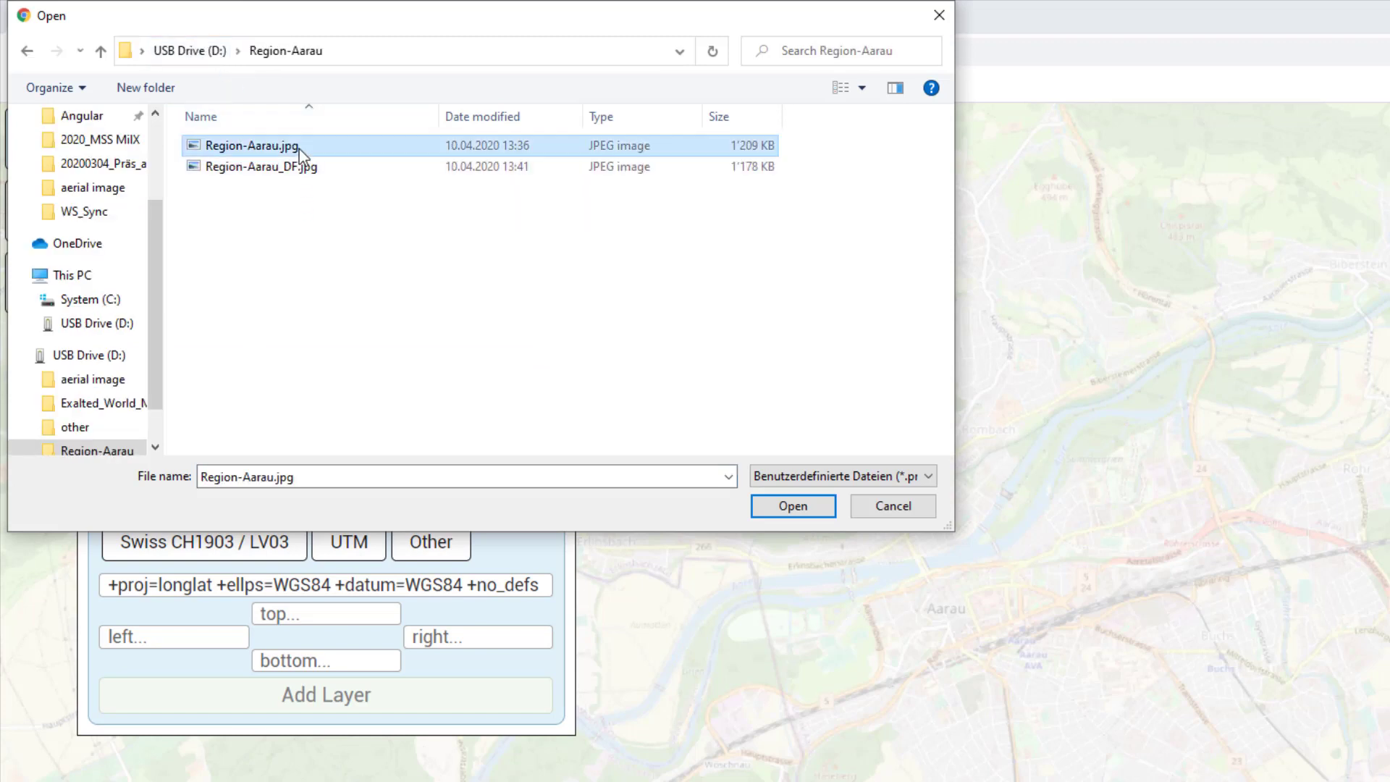
click(803, 506)
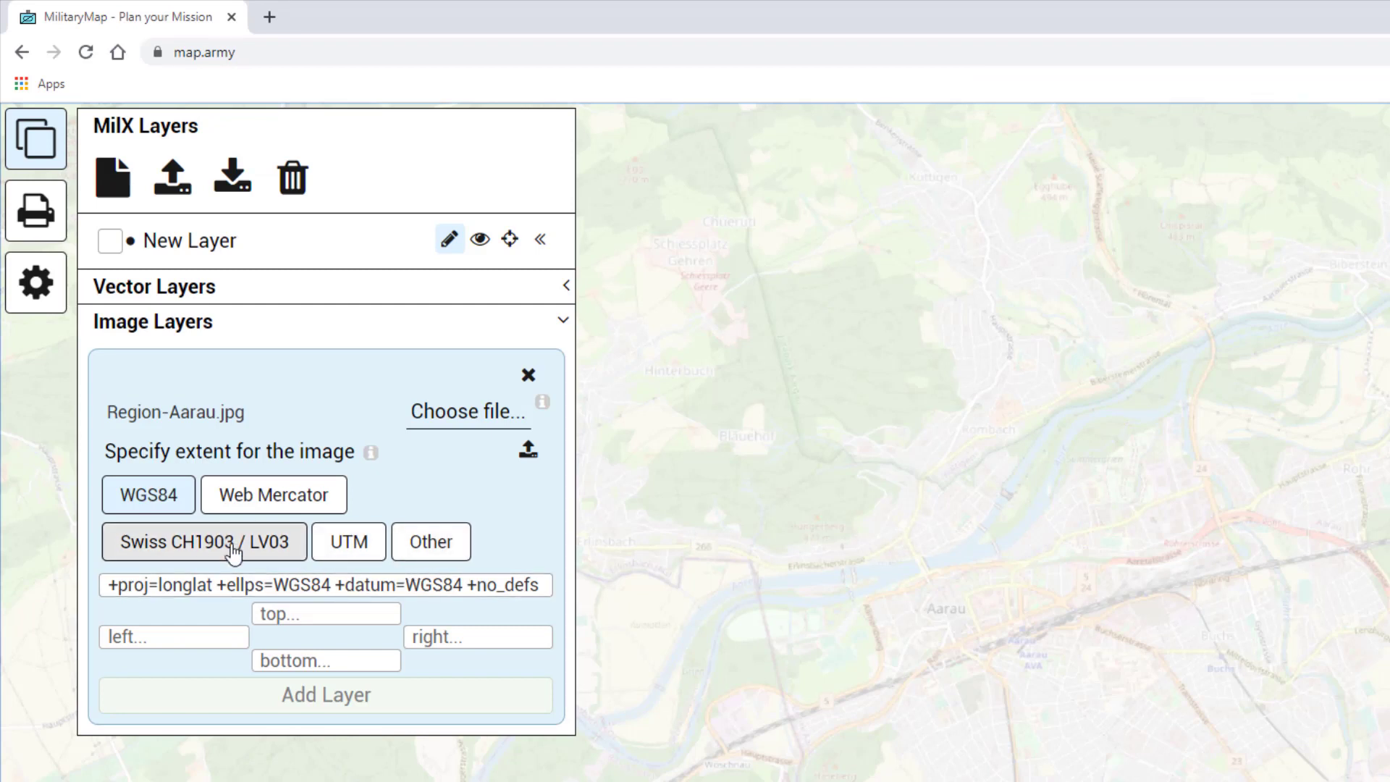
Set Swiss LV03 extents left 644000, top 254000, right 657000, bottom 248000, and add the layer.
click(233, 553)
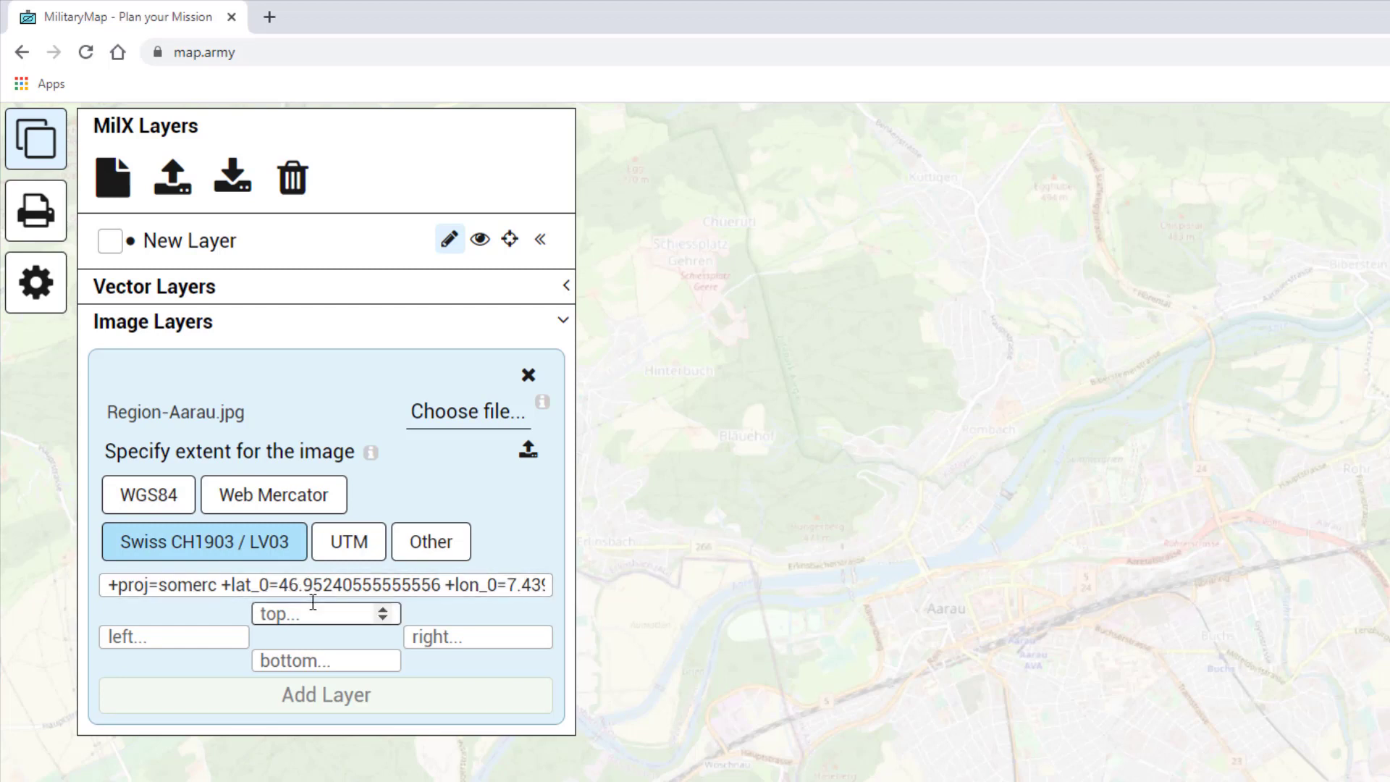
click(165, 637)
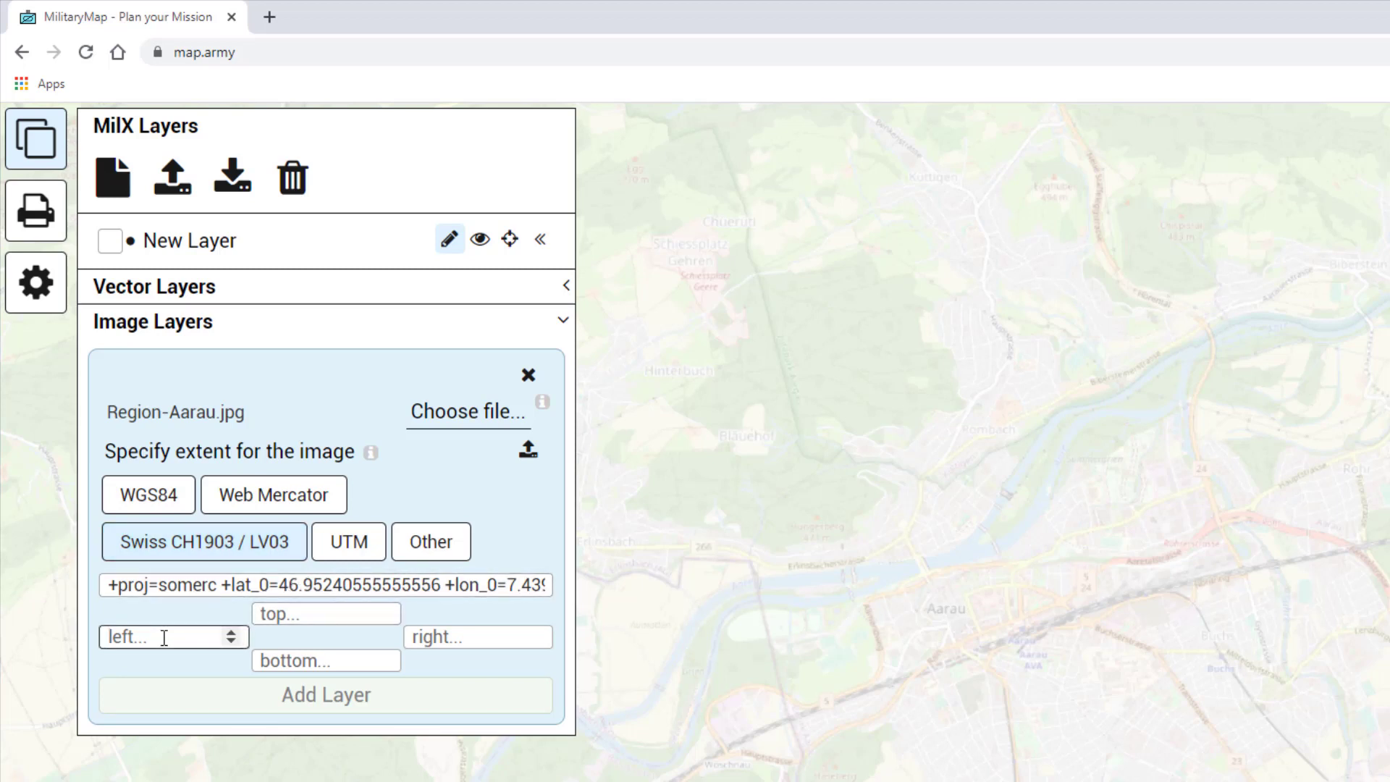
text(644000)
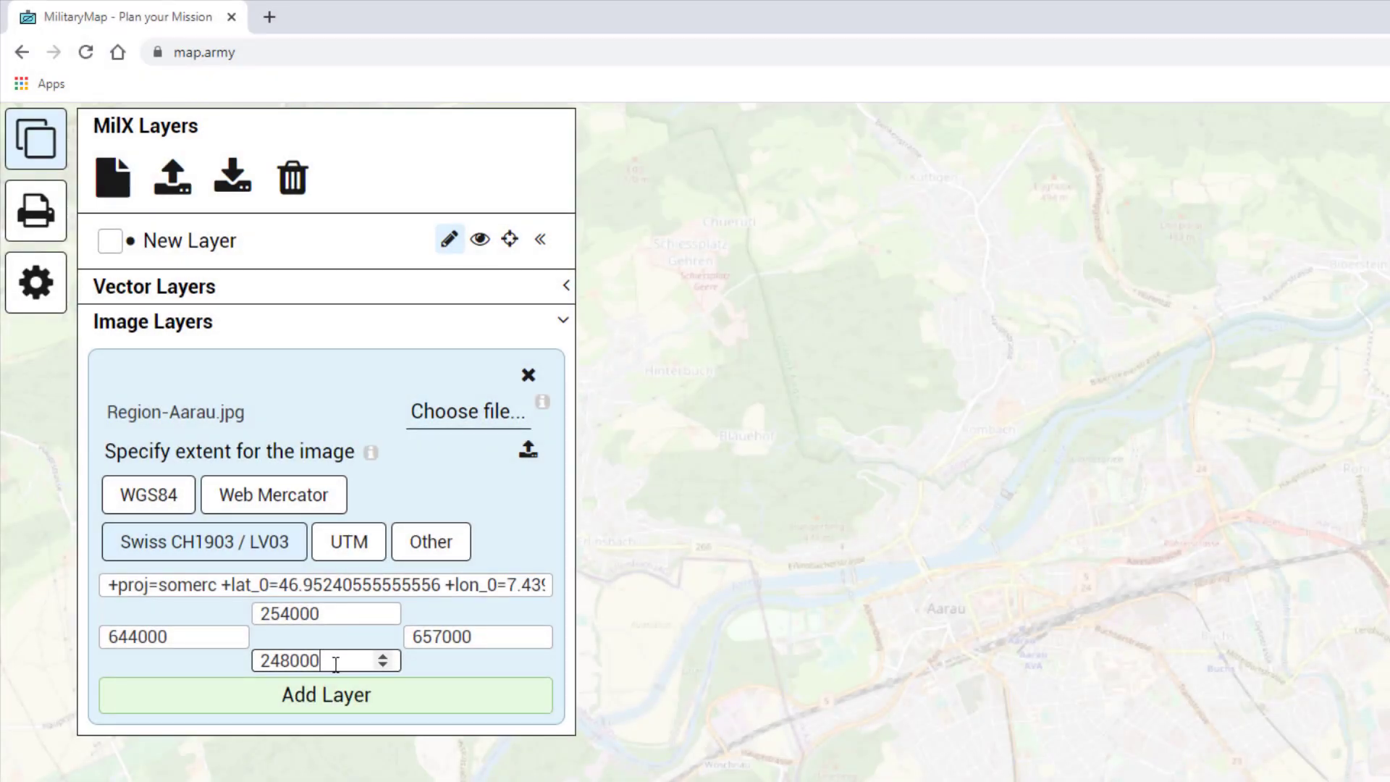
click(348, 700)
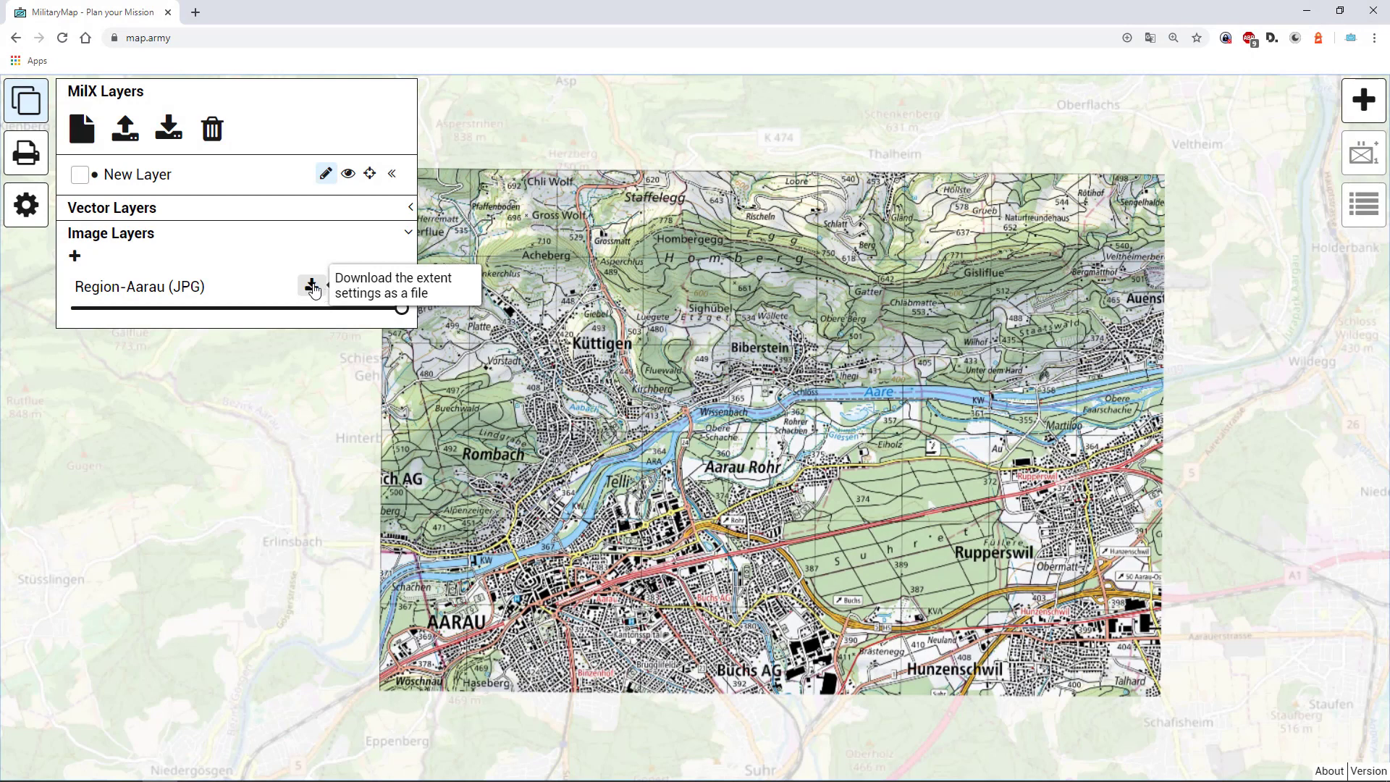
Download the Region-Aarau extent as config.json and show it in Downloads.
click(312, 287)
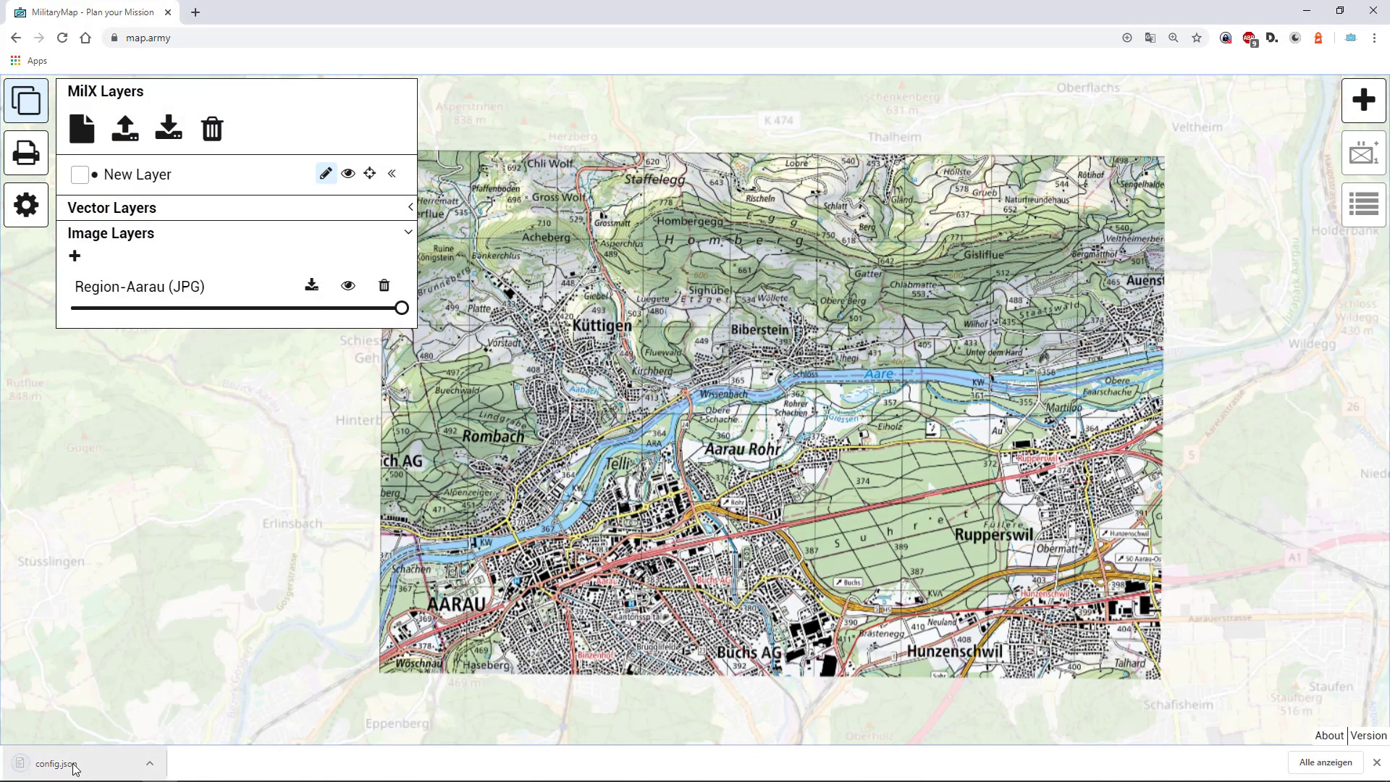
right_click(75, 766)
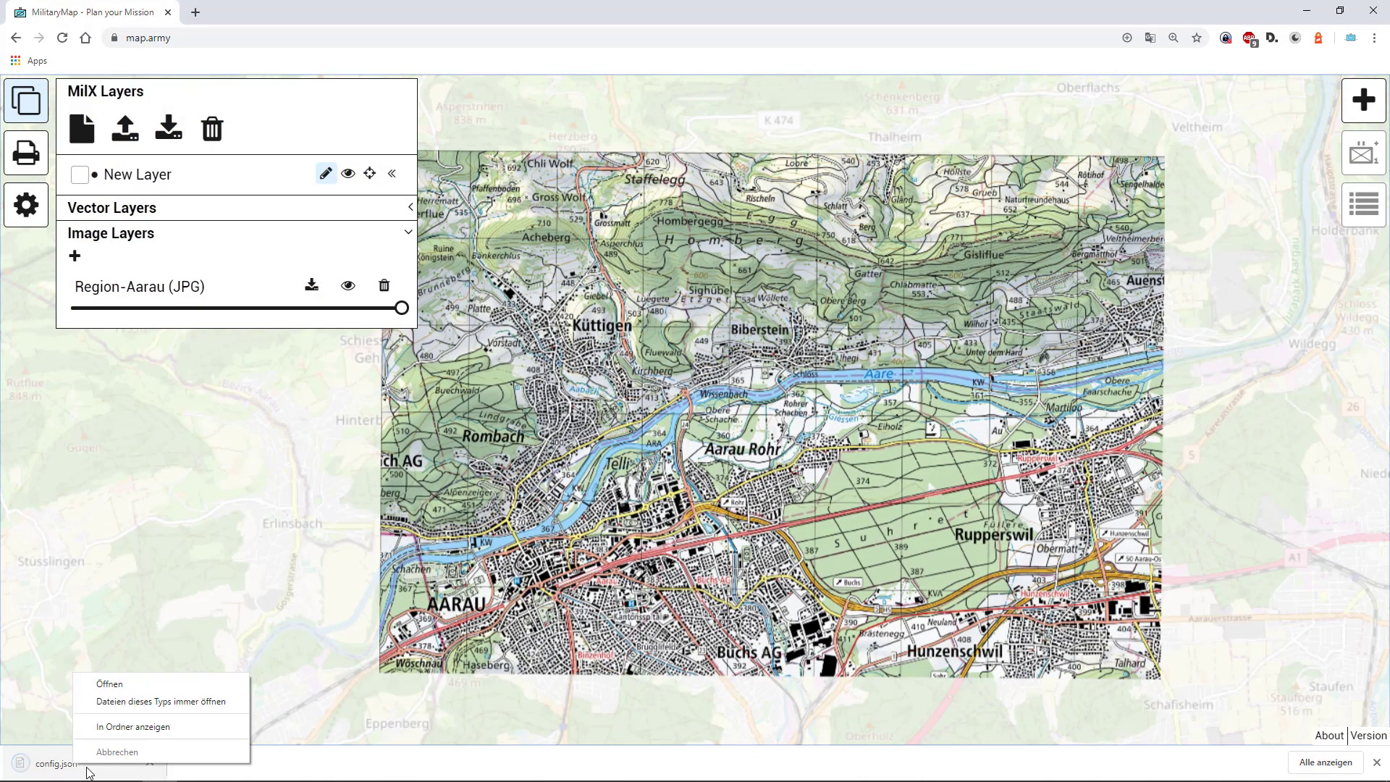
click(142, 726)
Copy config.json into the USB drive's Region-Aarau folder.
right_click(679, 421)
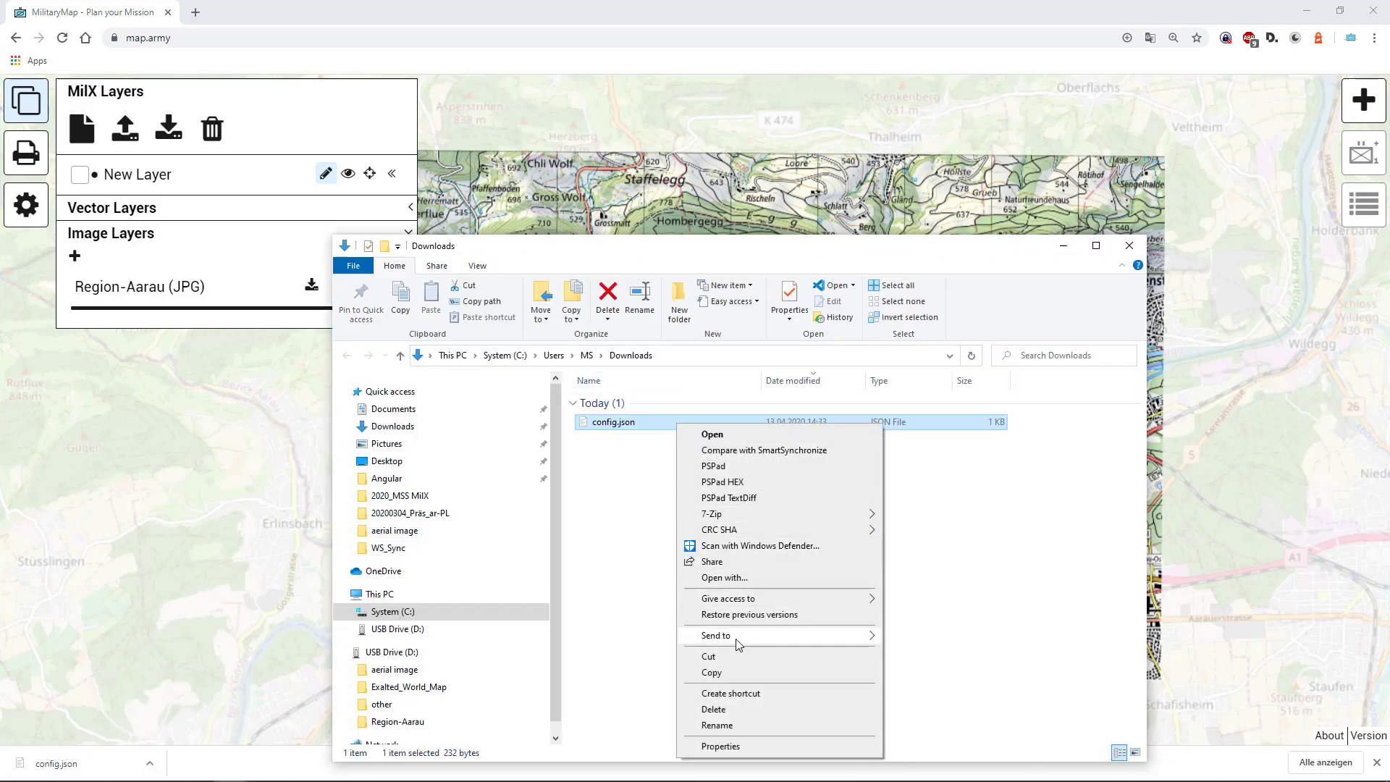
key(Escape)
click(397, 629)
click(629, 417)
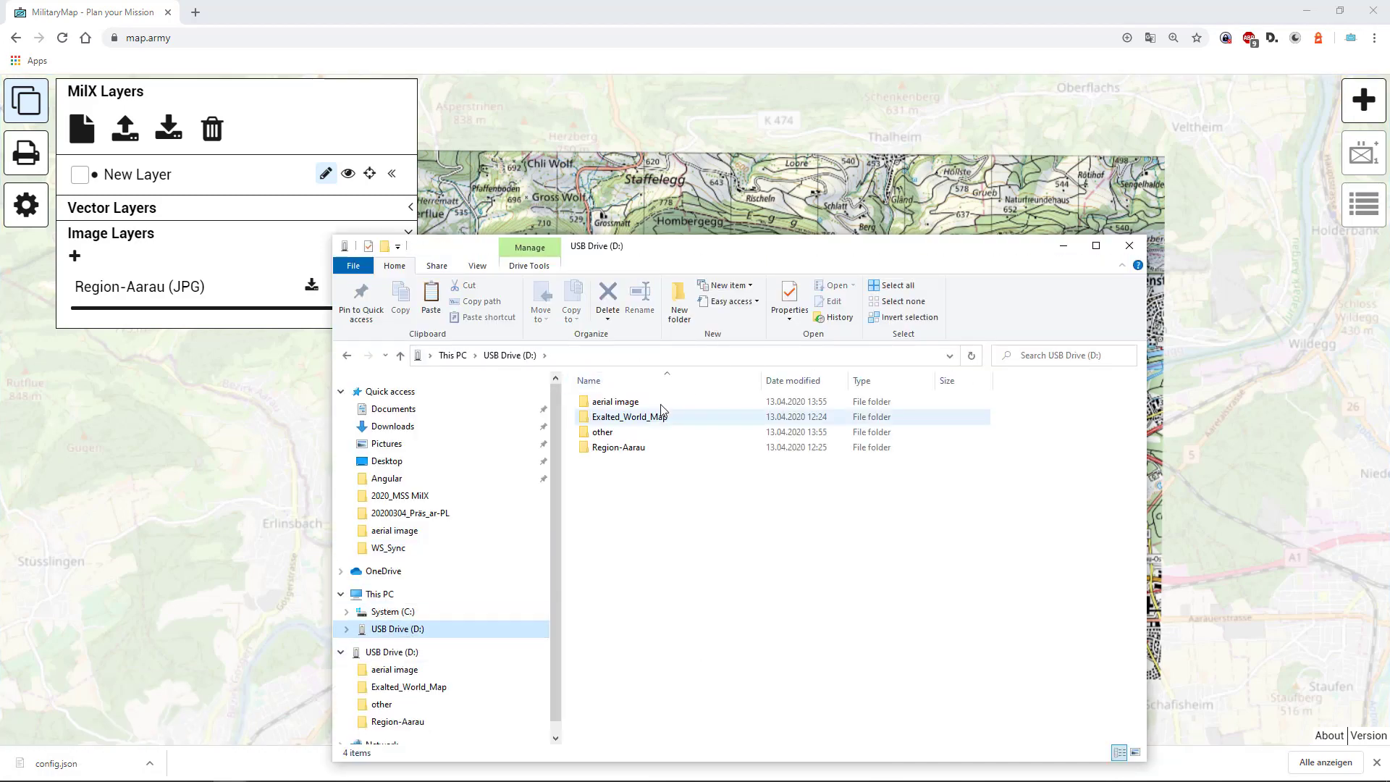
double_click(632, 447)
right_click(641, 471)
click(714, 579)
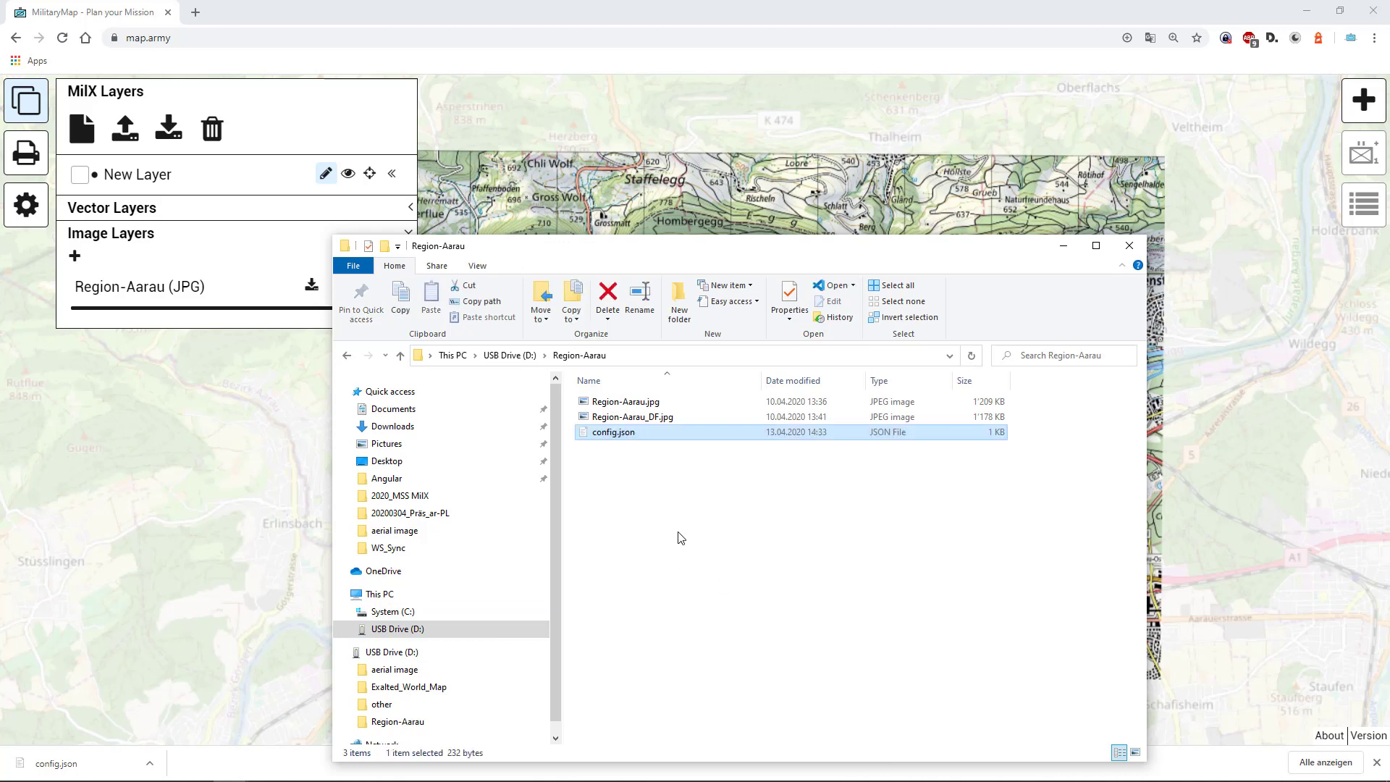
Rename config.json to Region-Aarau.json and return to the map.
click(631, 409)
click(632, 409)
key(ctrl+c)
click(618, 437)
click(610, 441)
key(ctrl+v)
click(643, 495)
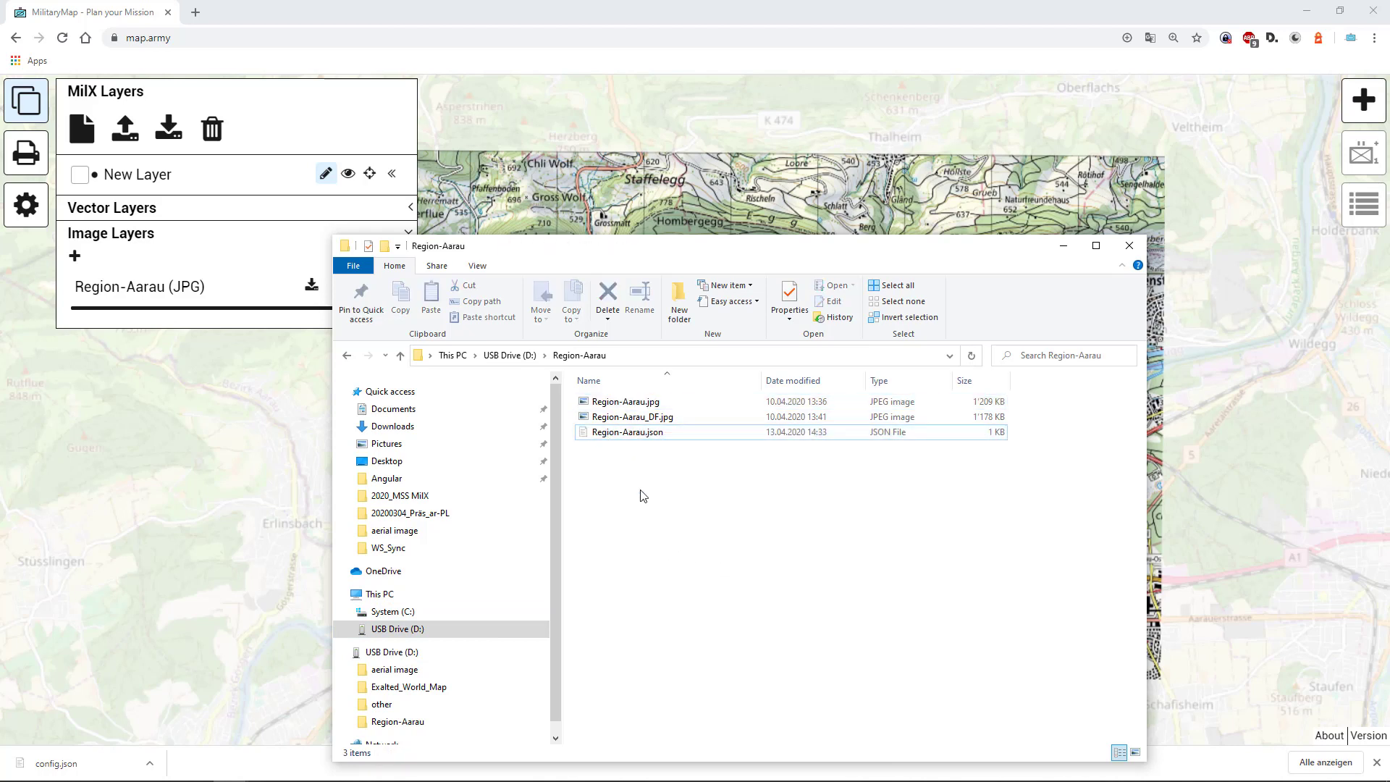
click(73, 259)
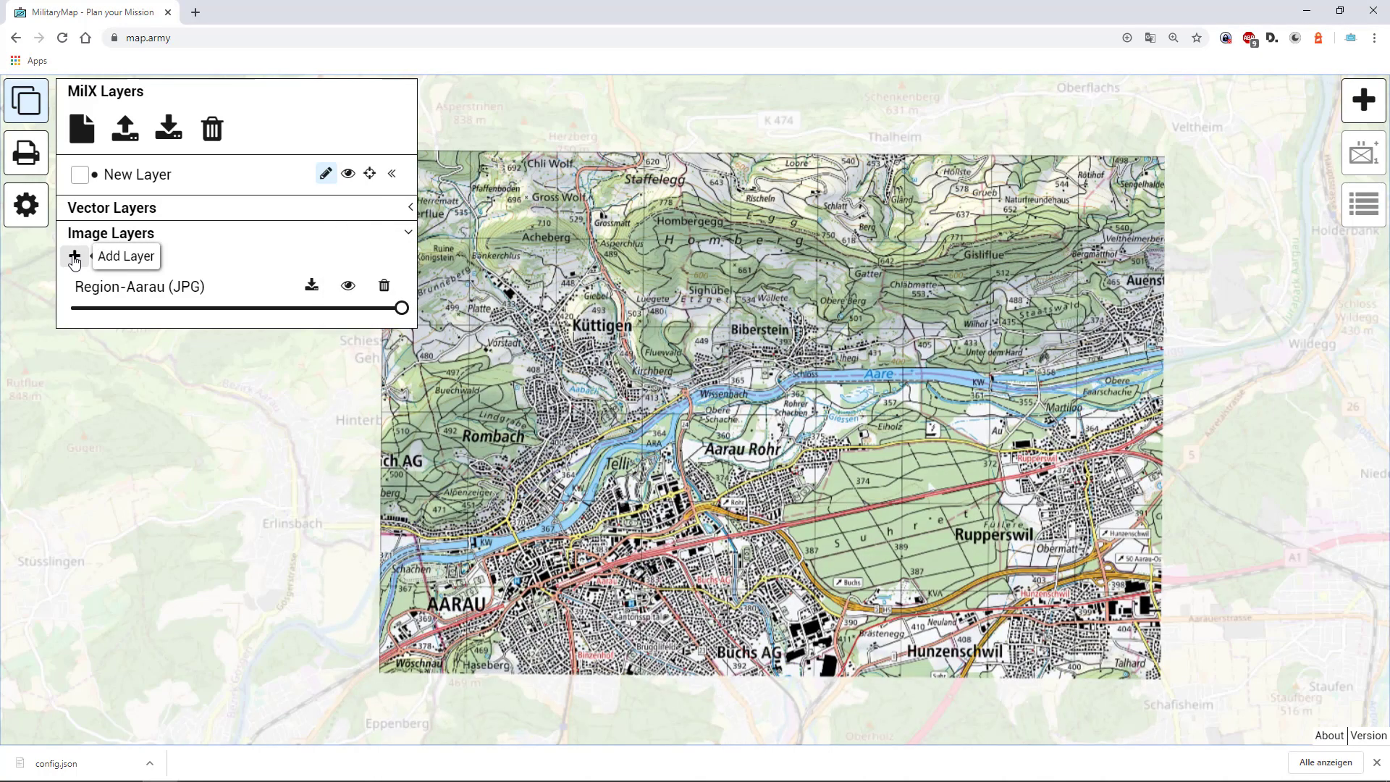
Start a new image layer with Region-Aarau_DF.jpg as its image.
click(75, 258)
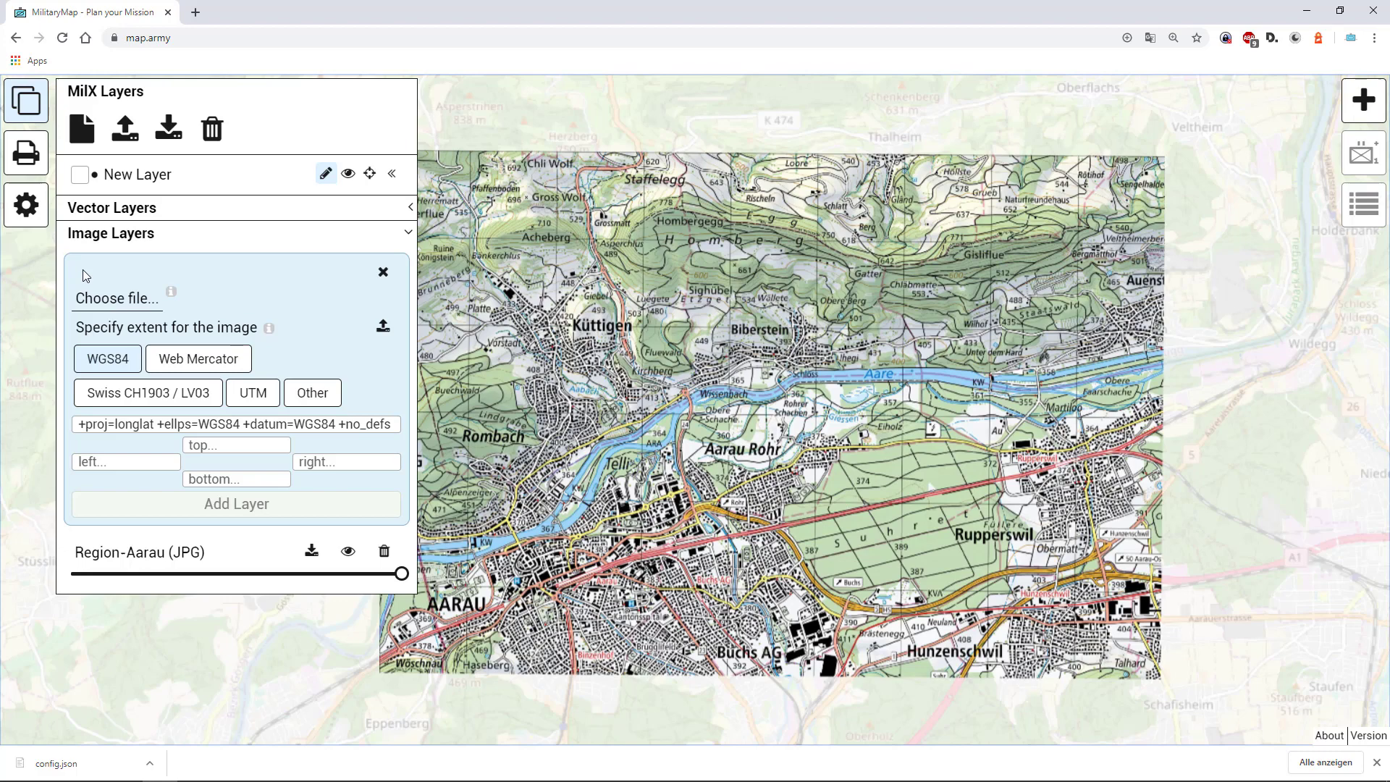
click(110, 299)
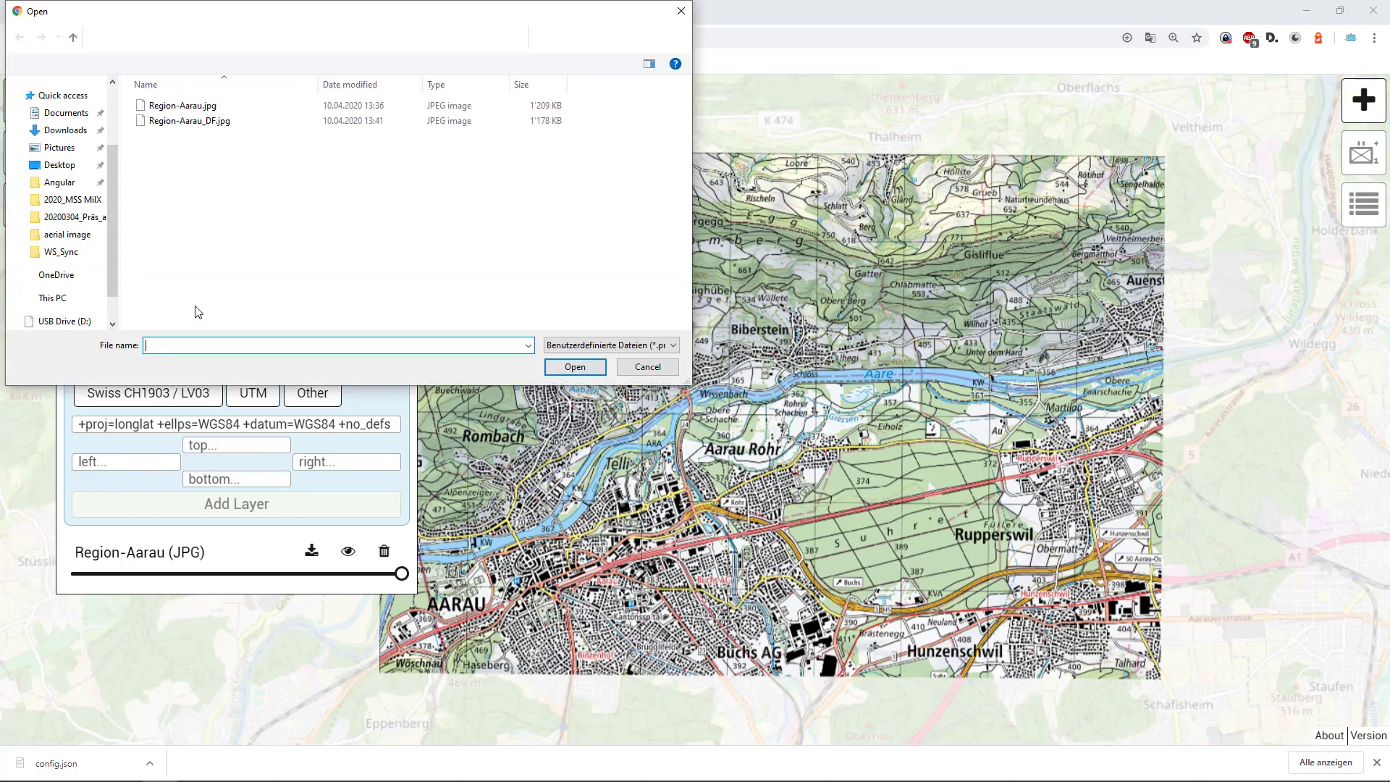
click(194, 122)
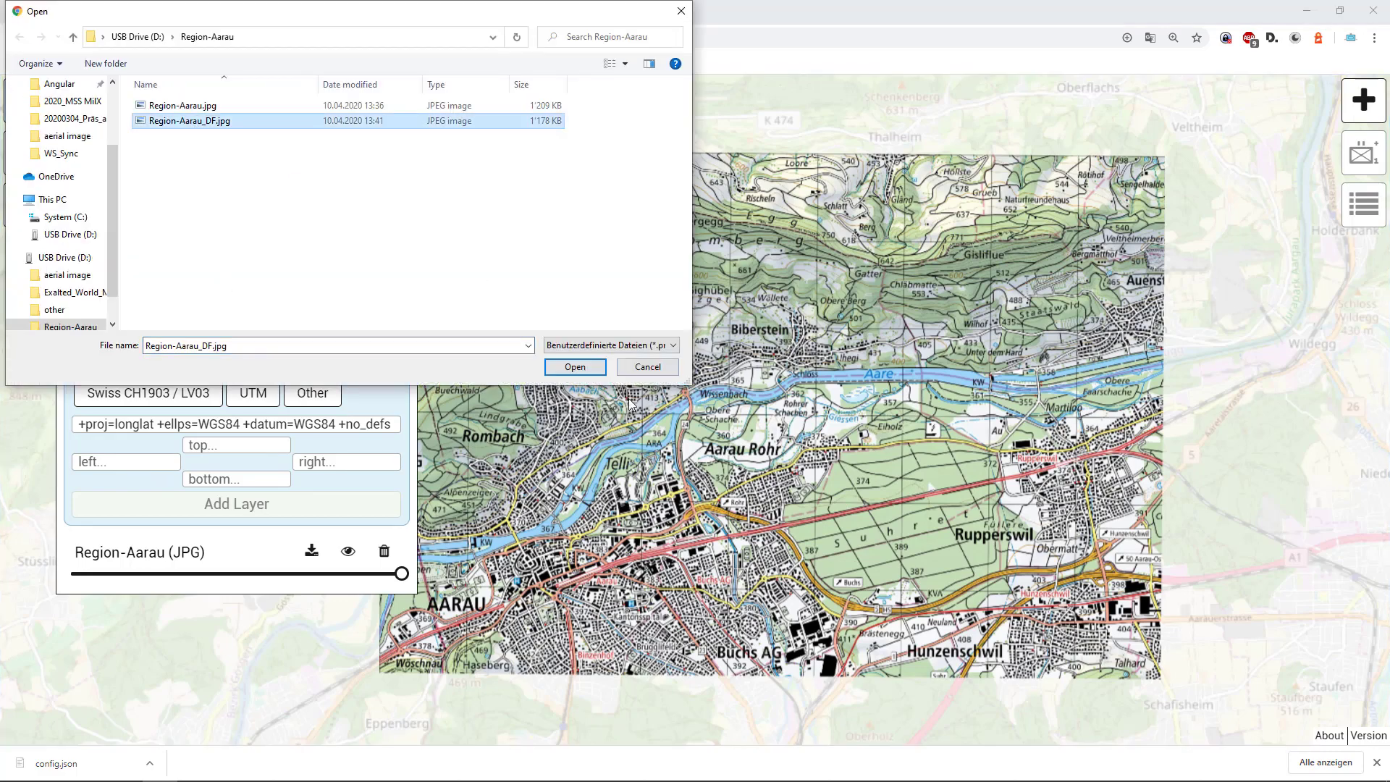
click(575, 367)
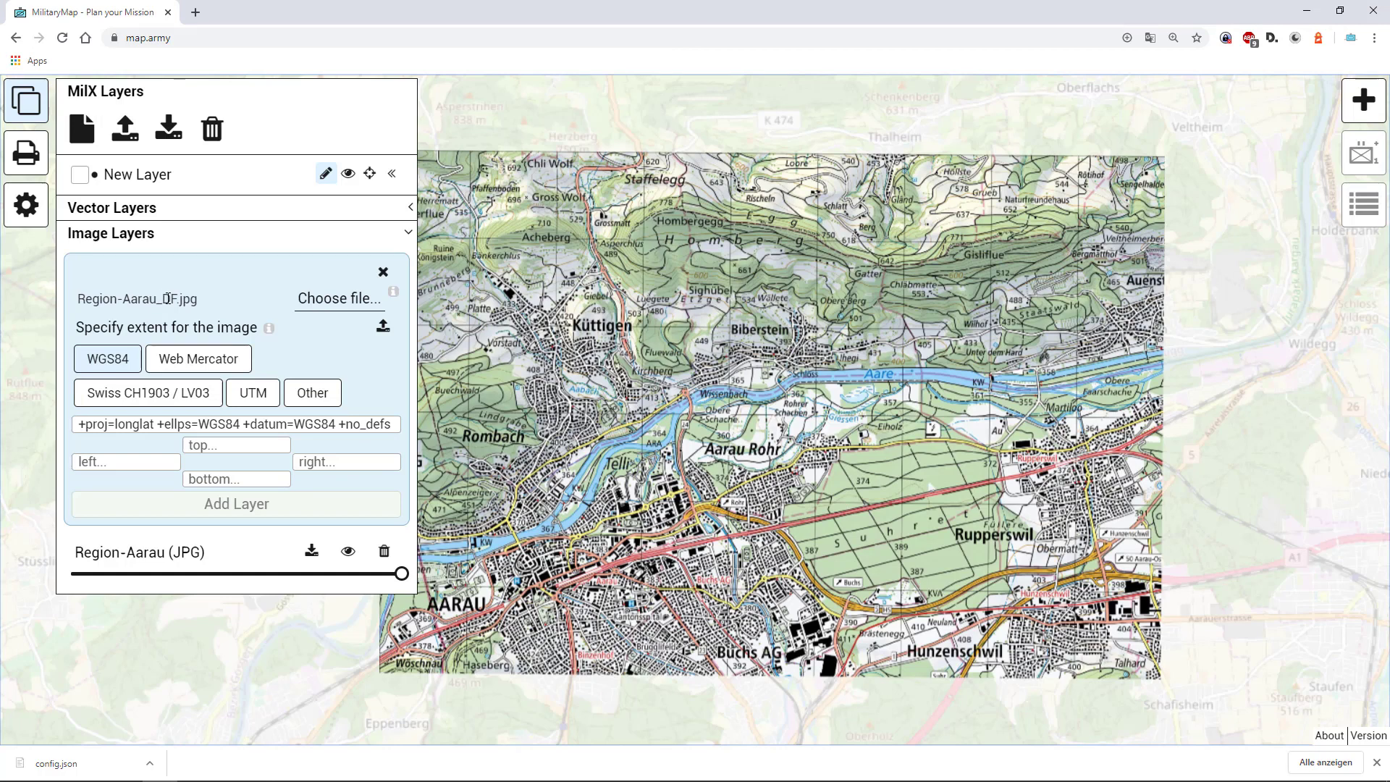
Add Region-Aarau_DF using Region-Aarau.json's extent, fade it to 0% and Region-Aarau to ~25%.
click(387, 329)
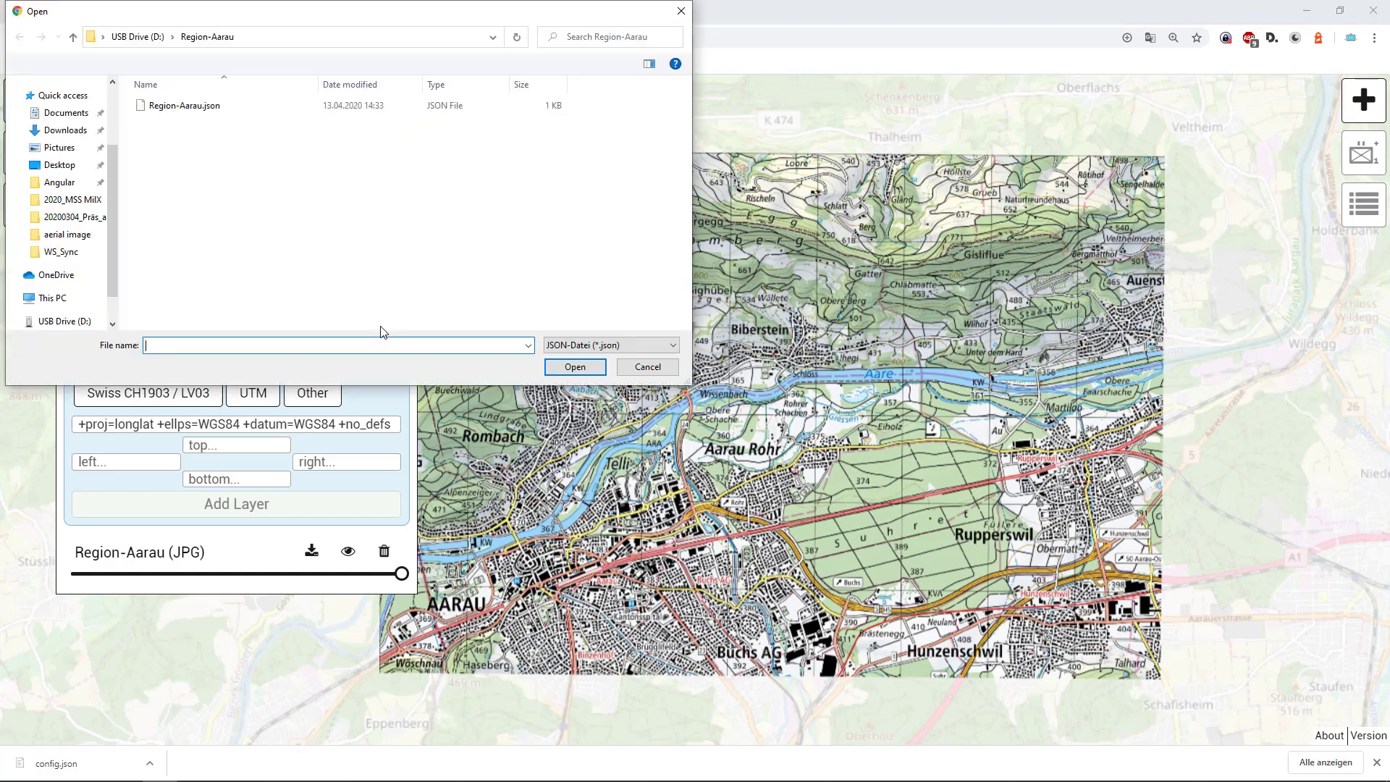
click(184, 106)
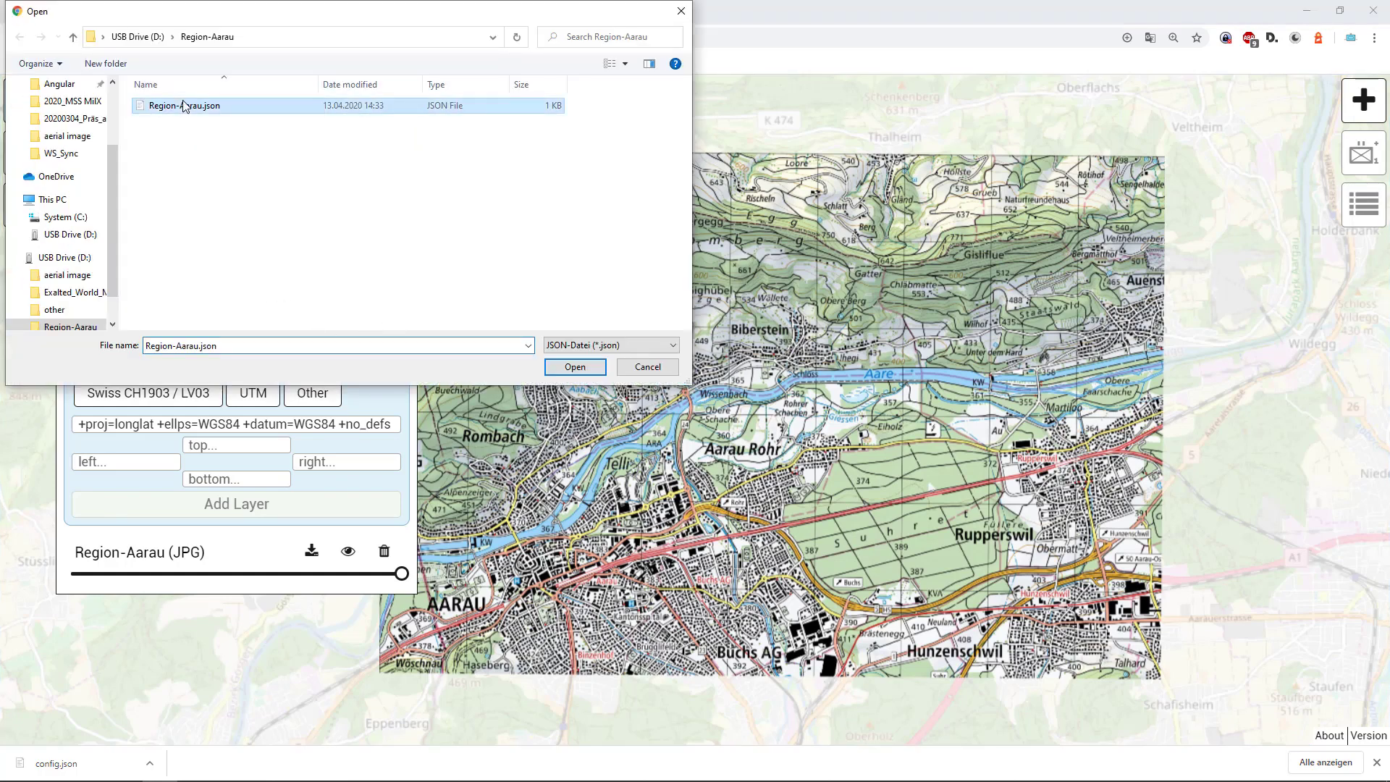
click(576, 367)
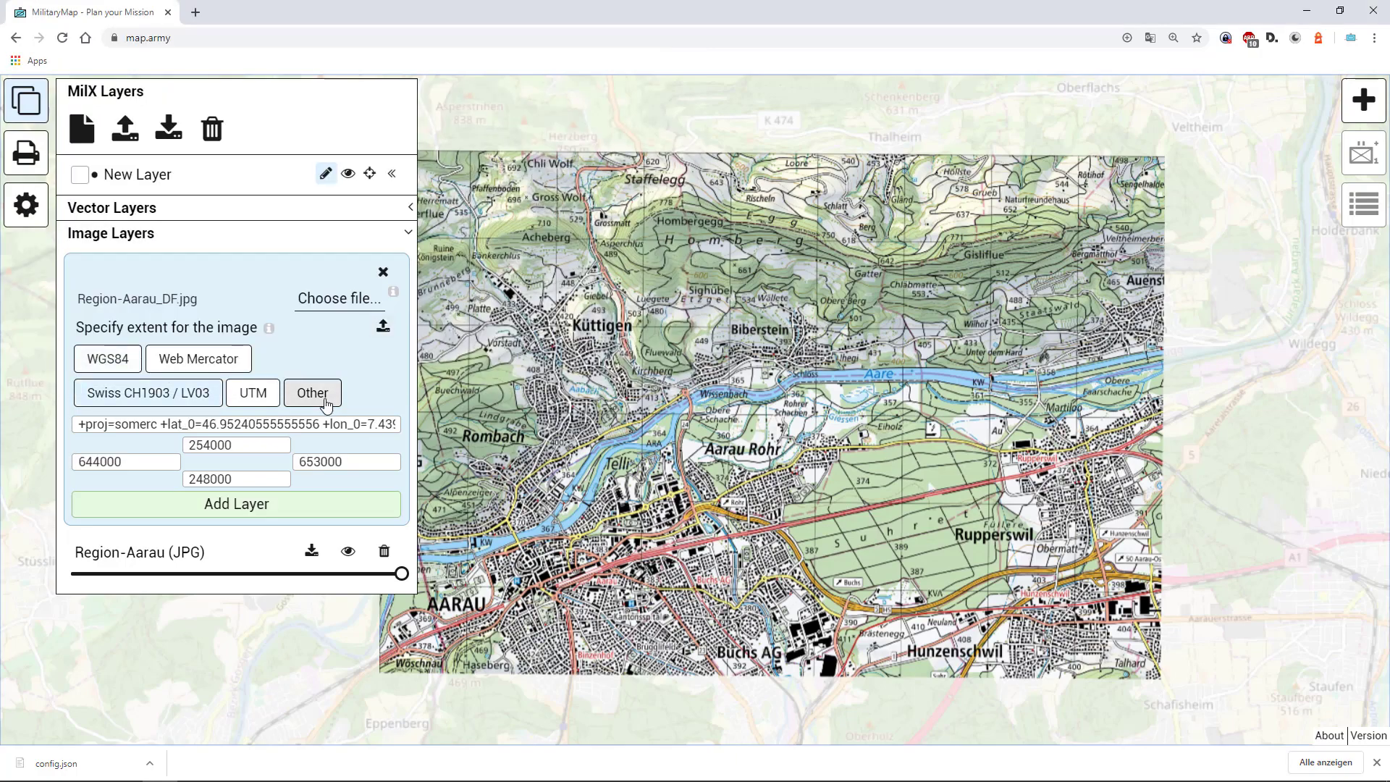
click(226, 506)
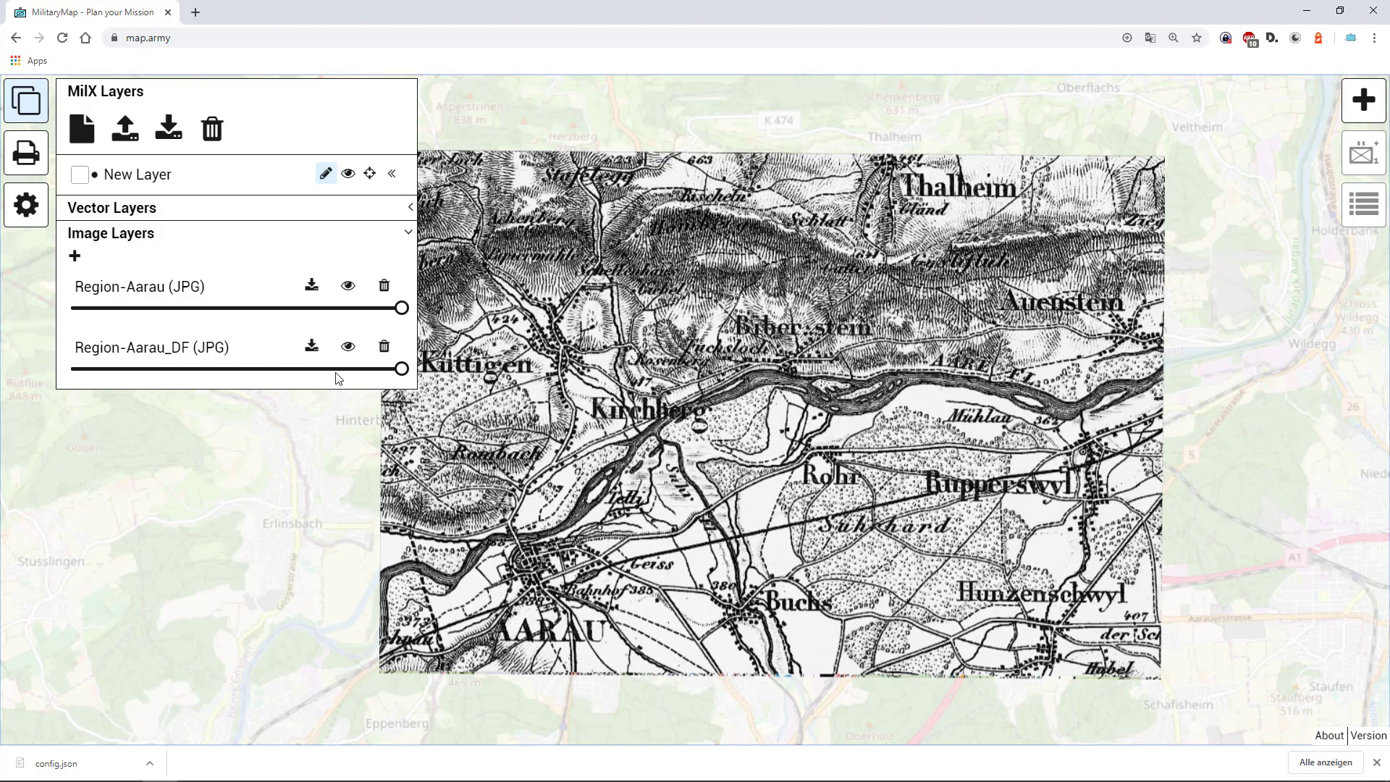
drag(408, 375, 29, 367)
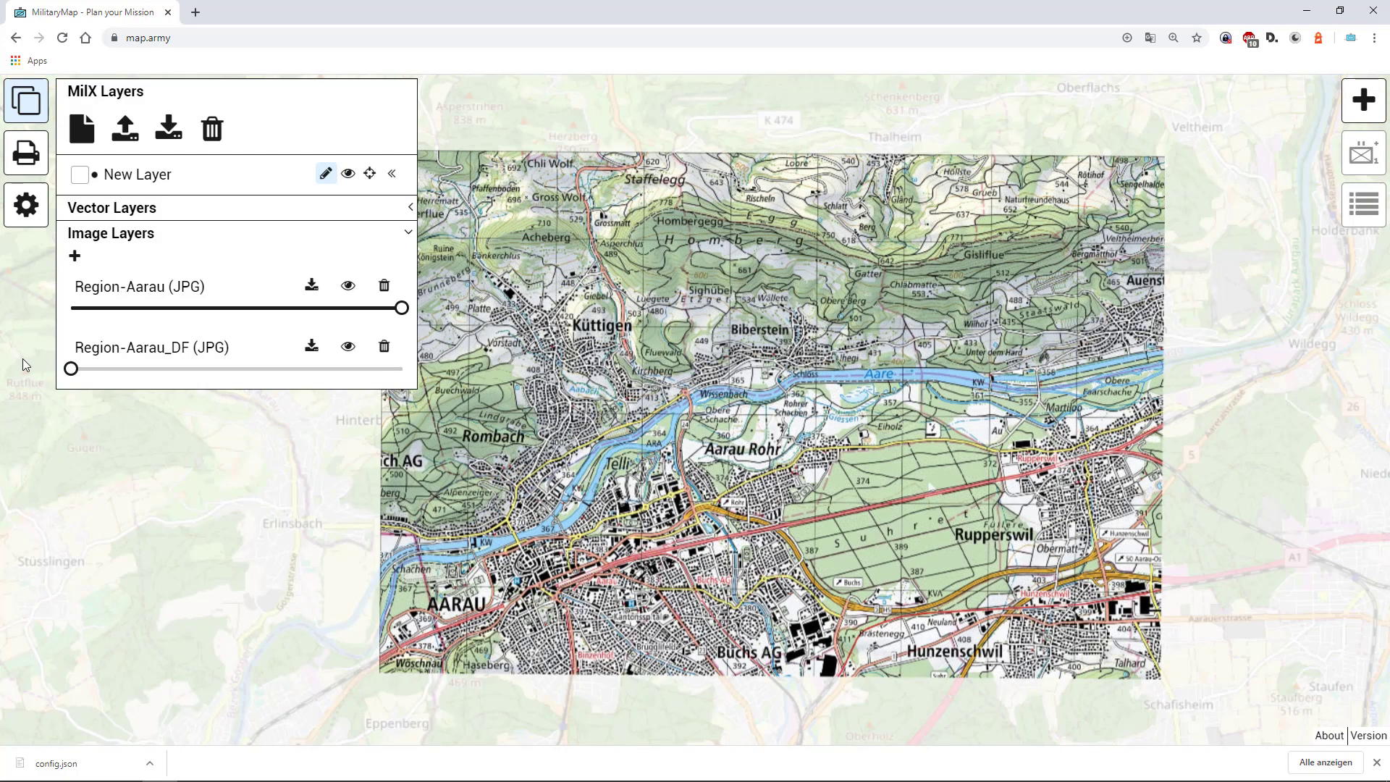
drag(402, 309, 71, 309)
Reopen the layers panel and start a new image layer under Image Layers.
click(40, 108)
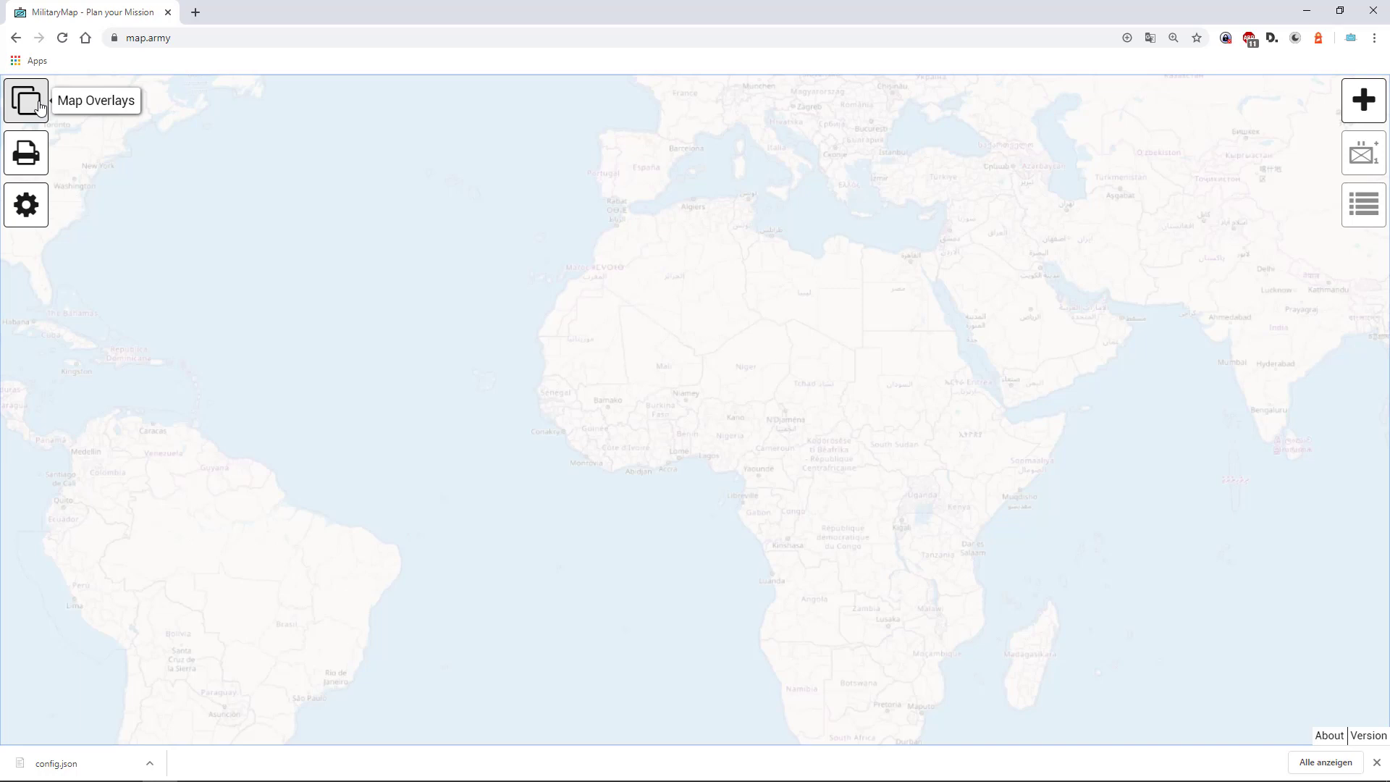
click(40, 107)
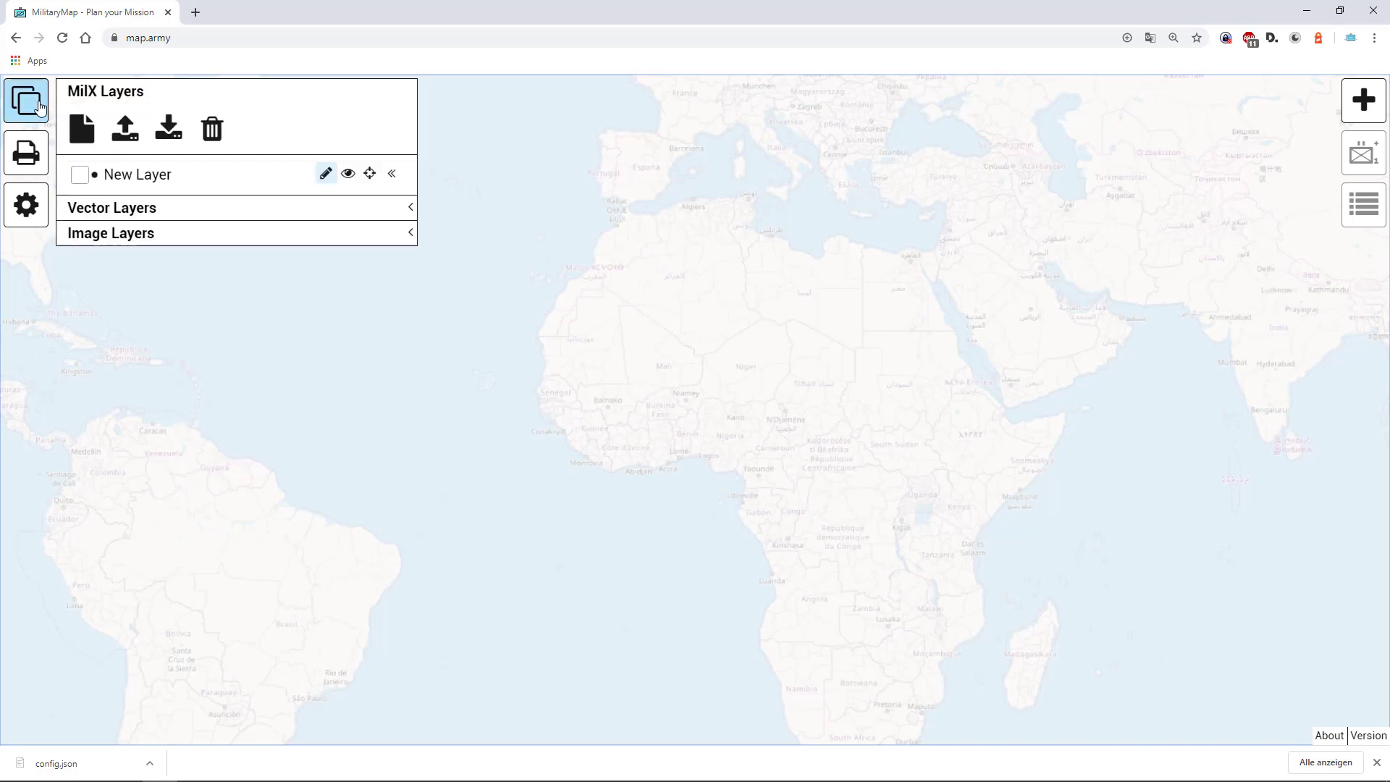
click(137, 237)
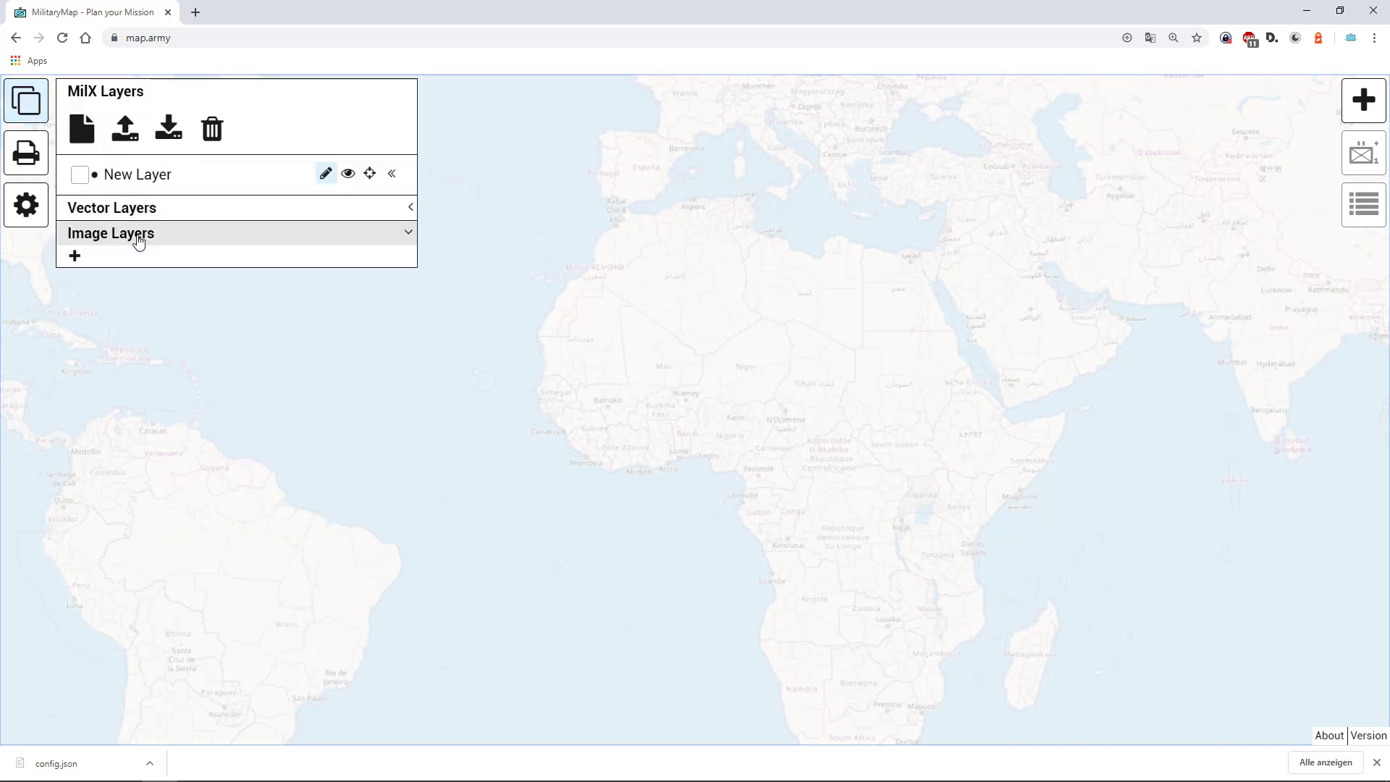
click(76, 258)
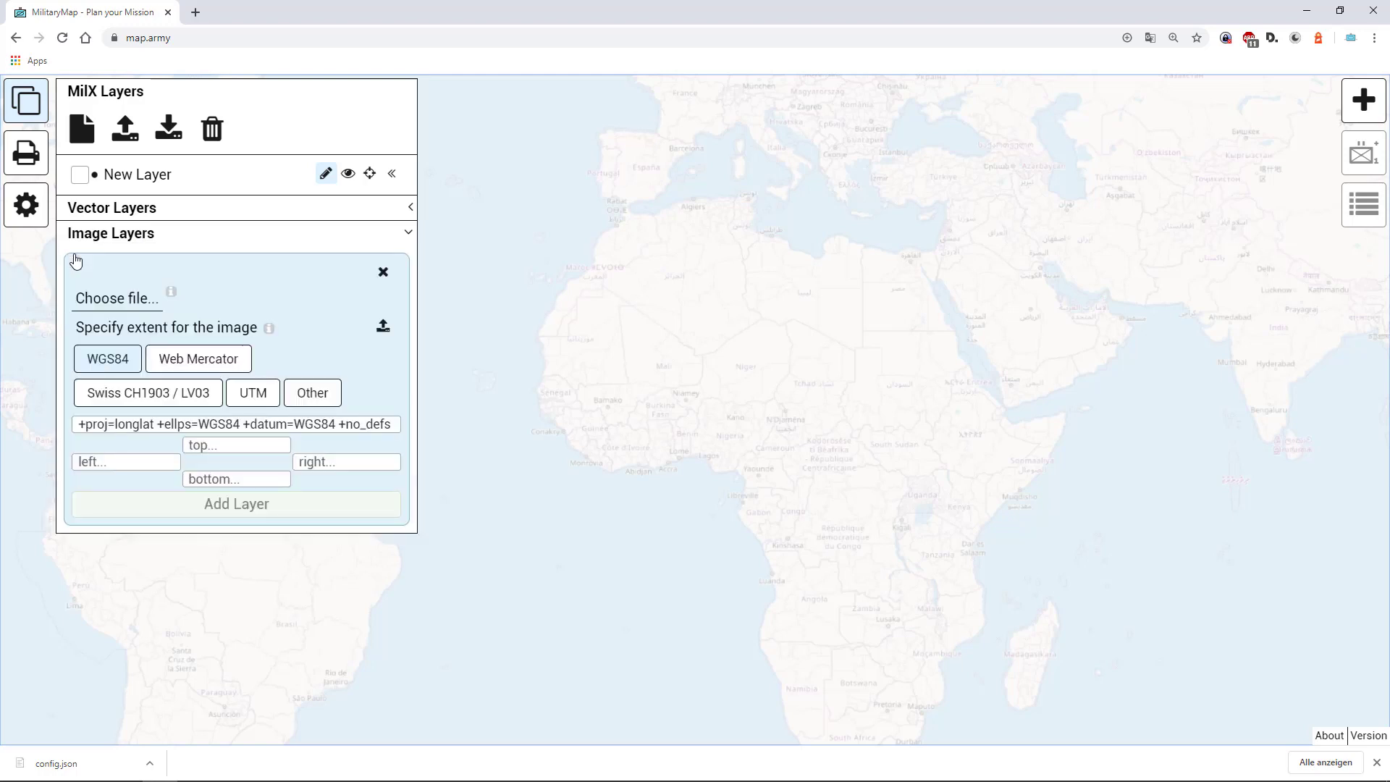
Choose Exalted_World_Map_1_85dpi.jpg from the USB drive's Exalted_World_Map folder.
click(141, 308)
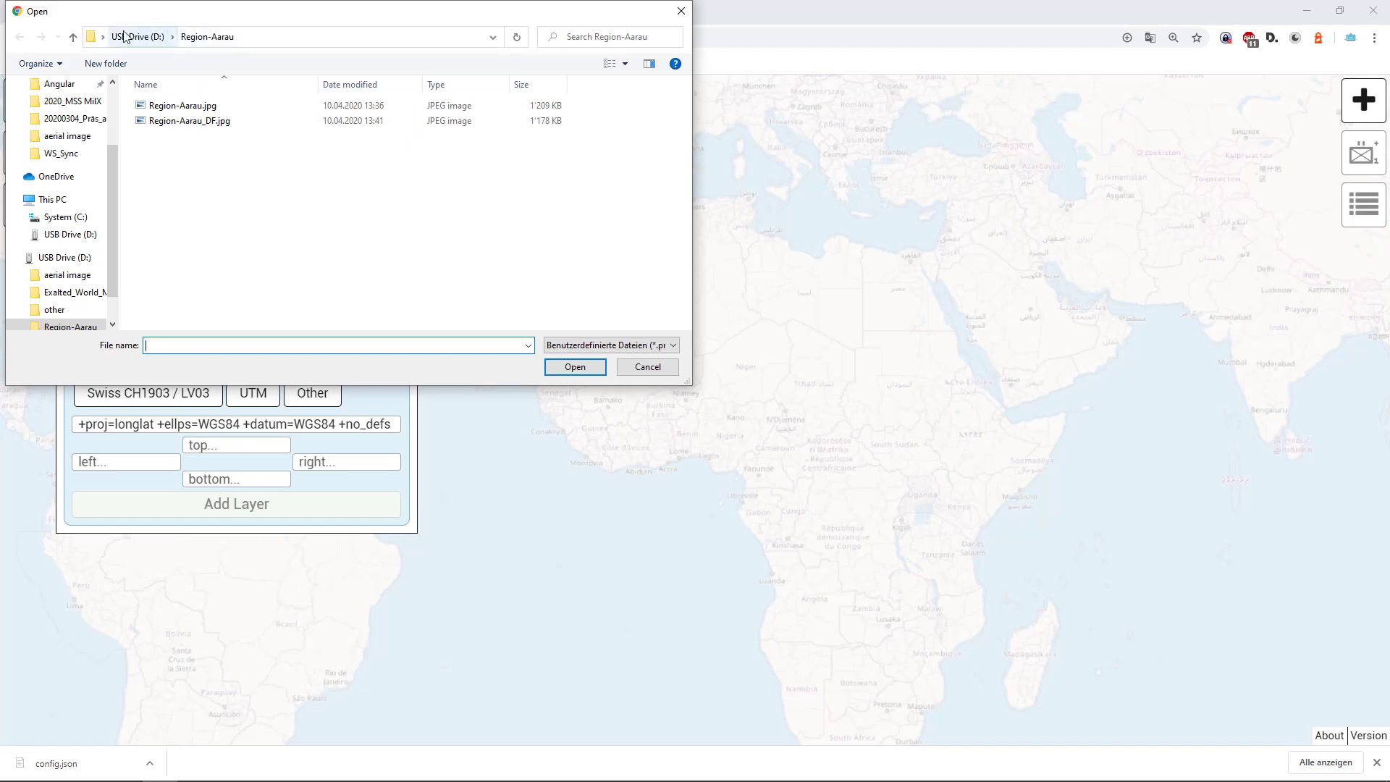
click(125, 37)
double_click(233, 122)
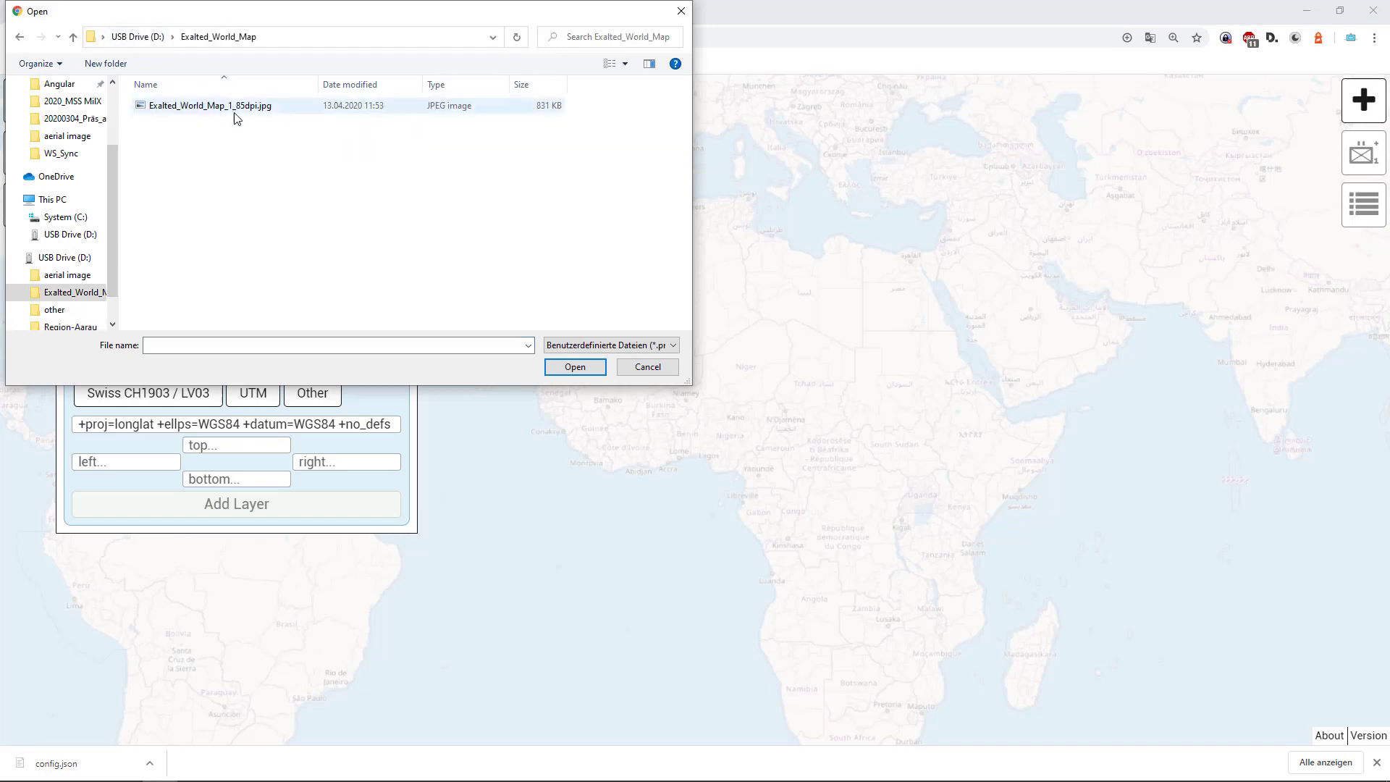
double_click(235, 109)
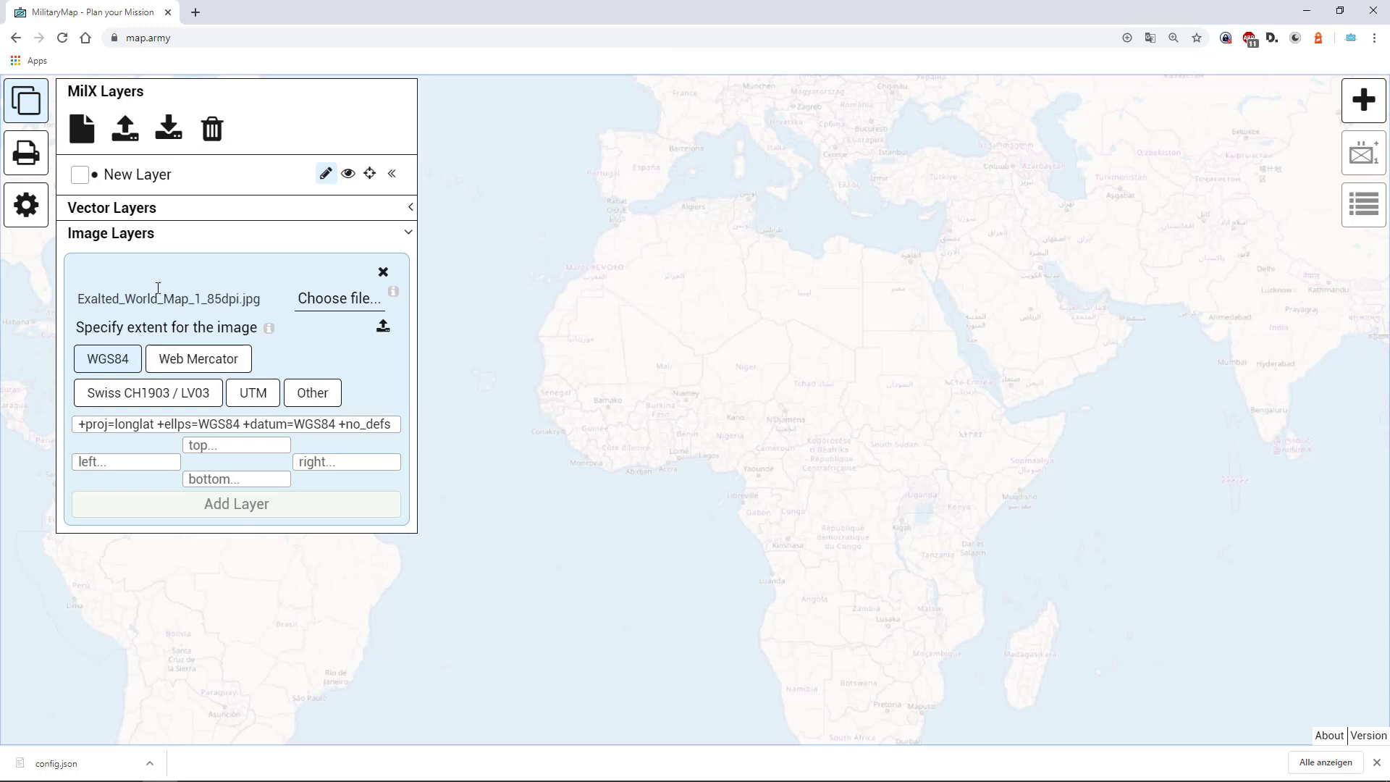
Switch the world map's extent to Web Mercator with left 0 and bottom 0.
click(199, 363)
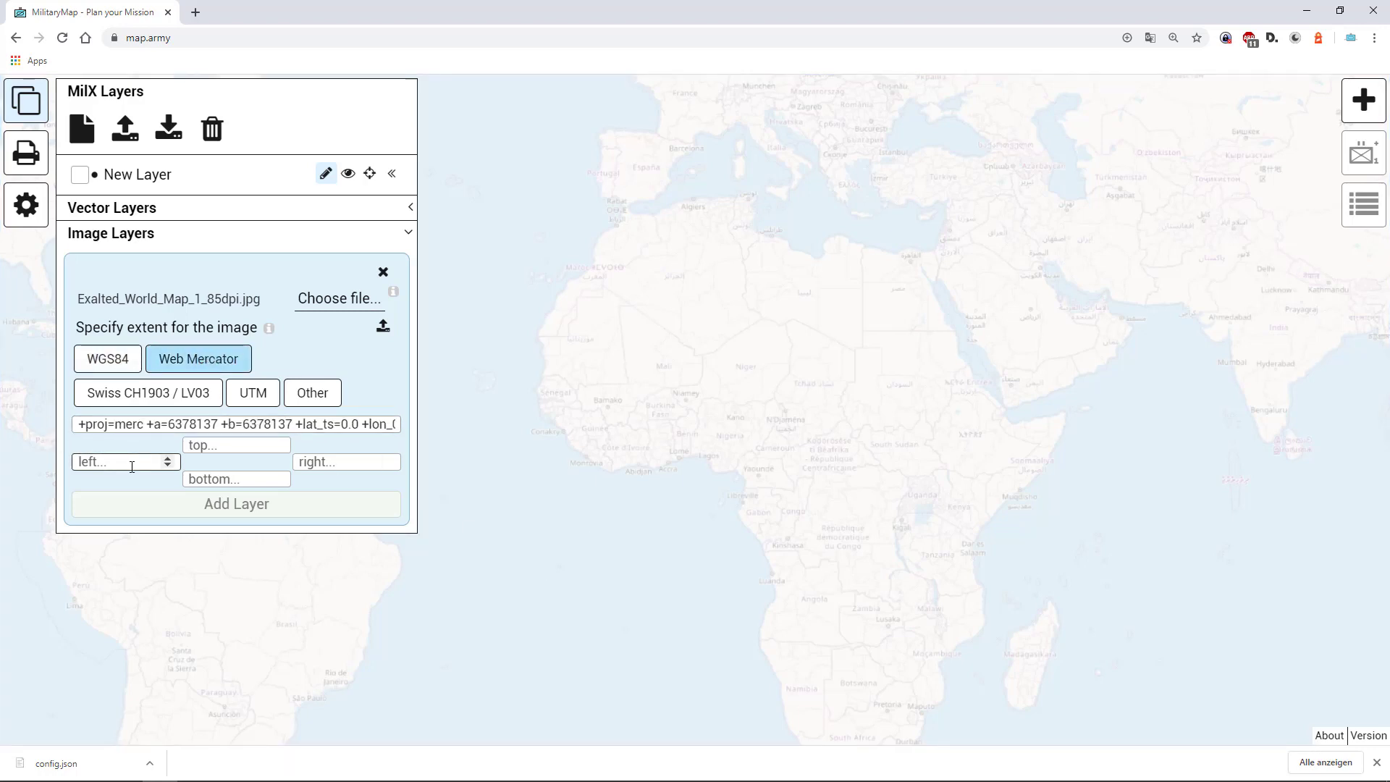
text(0)
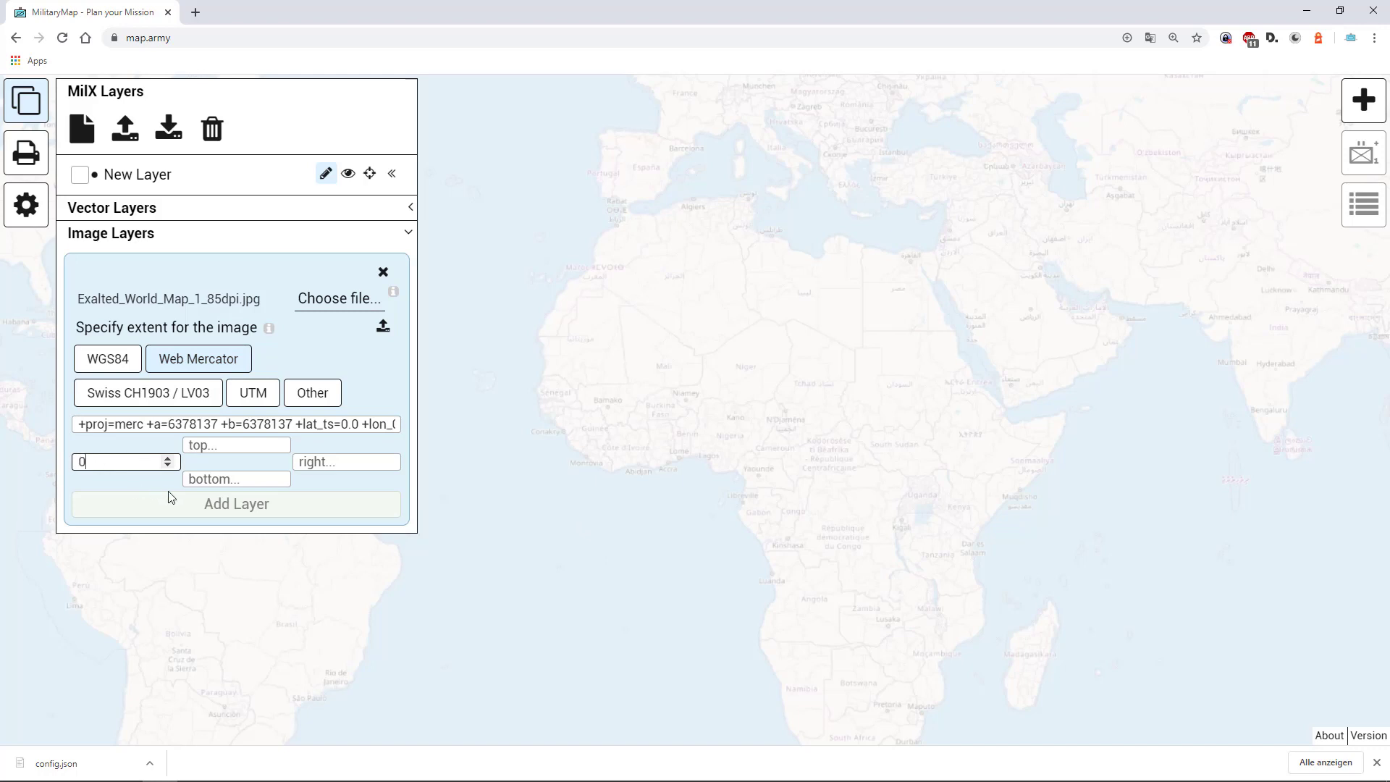
click(215, 482)
text(0)
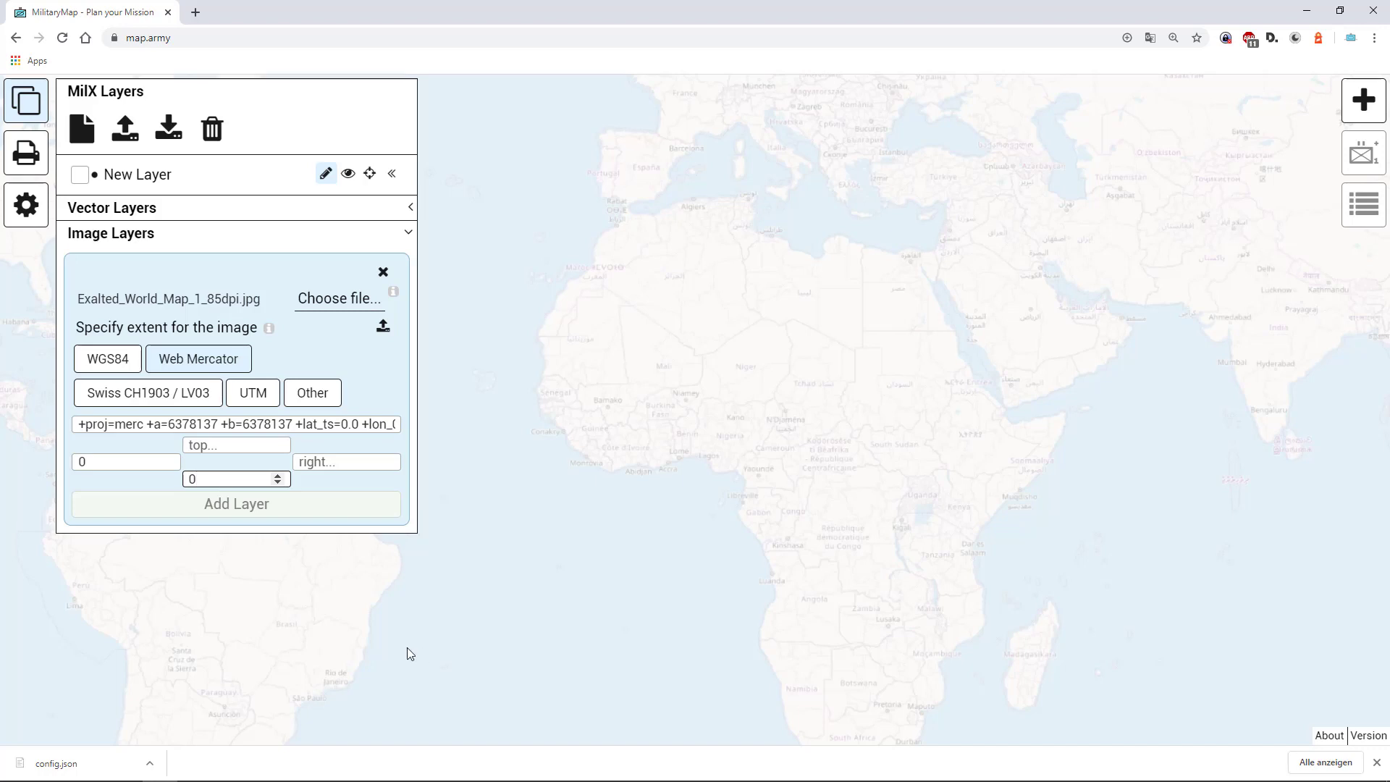
Open Exalted_World_Map_1_85dpi.jpg's properties in File Explorer to read its 2448 x 1584 size.
mouse_move(296, 780)
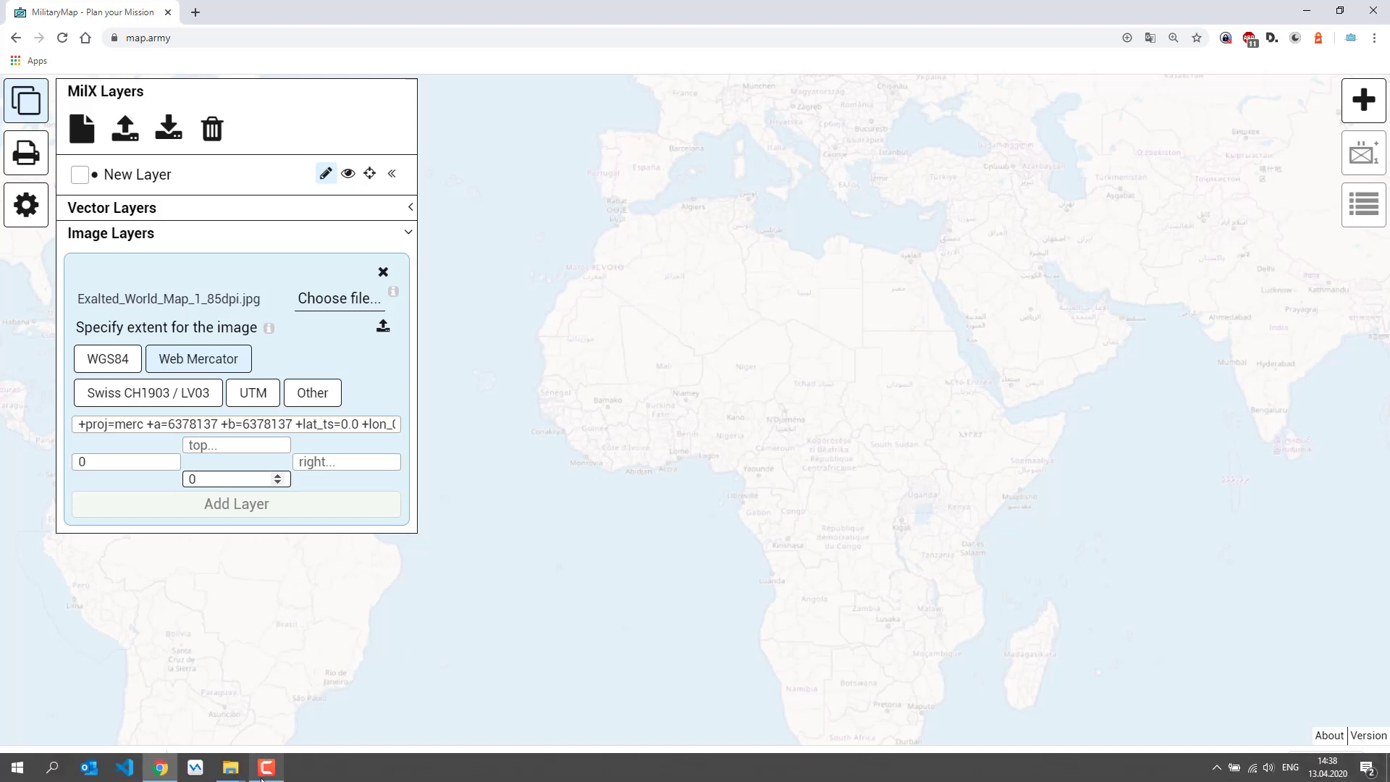
click(230, 767)
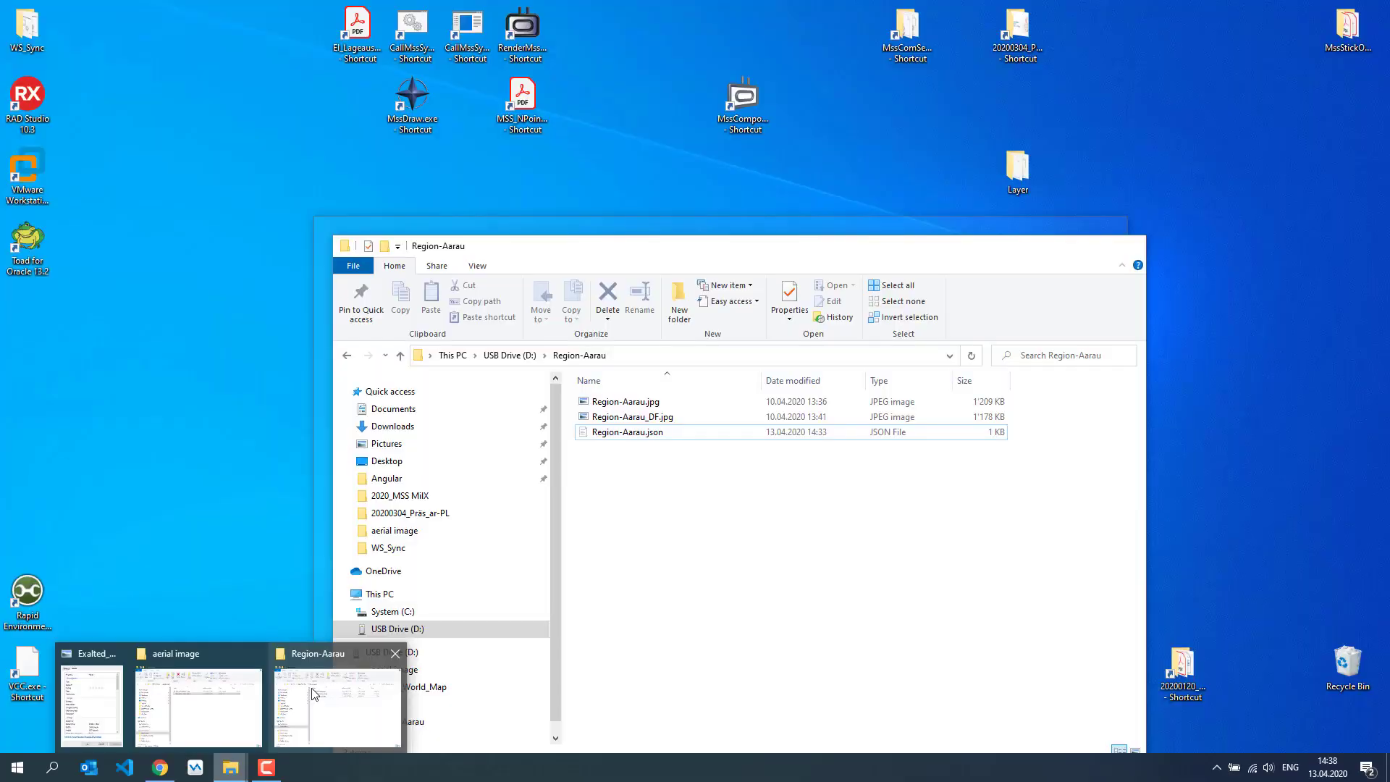
click(310, 695)
click(516, 356)
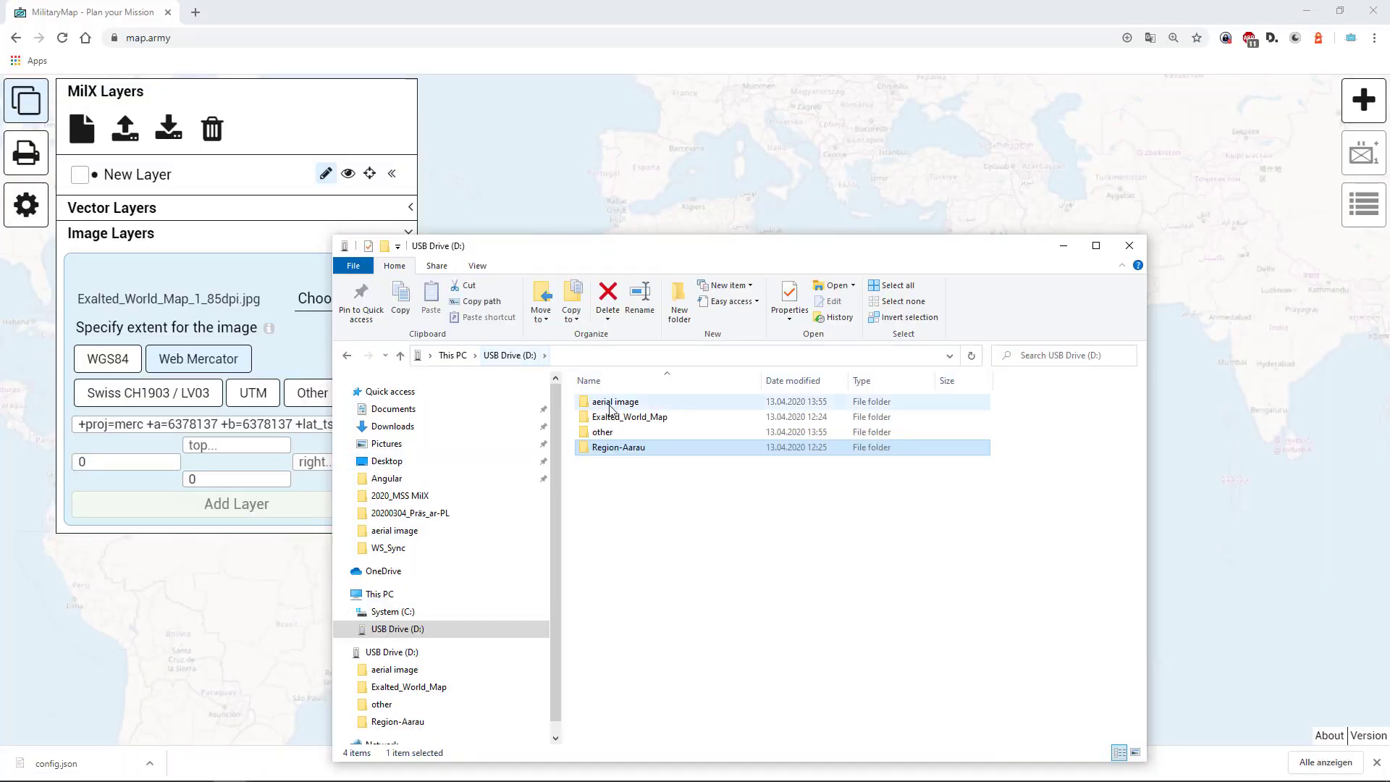
double_click(625, 417)
click(627, 403)
right_click(627, 404)
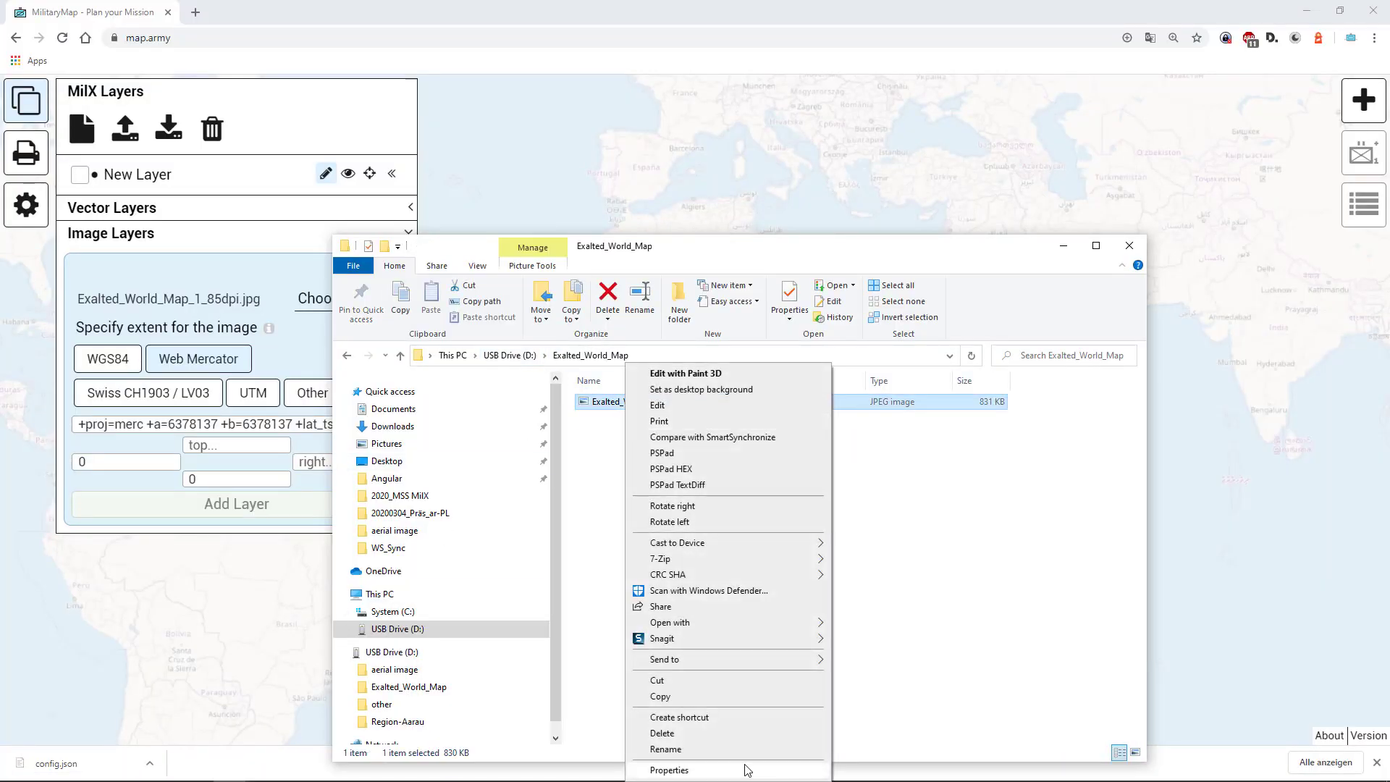
click(742, 769)
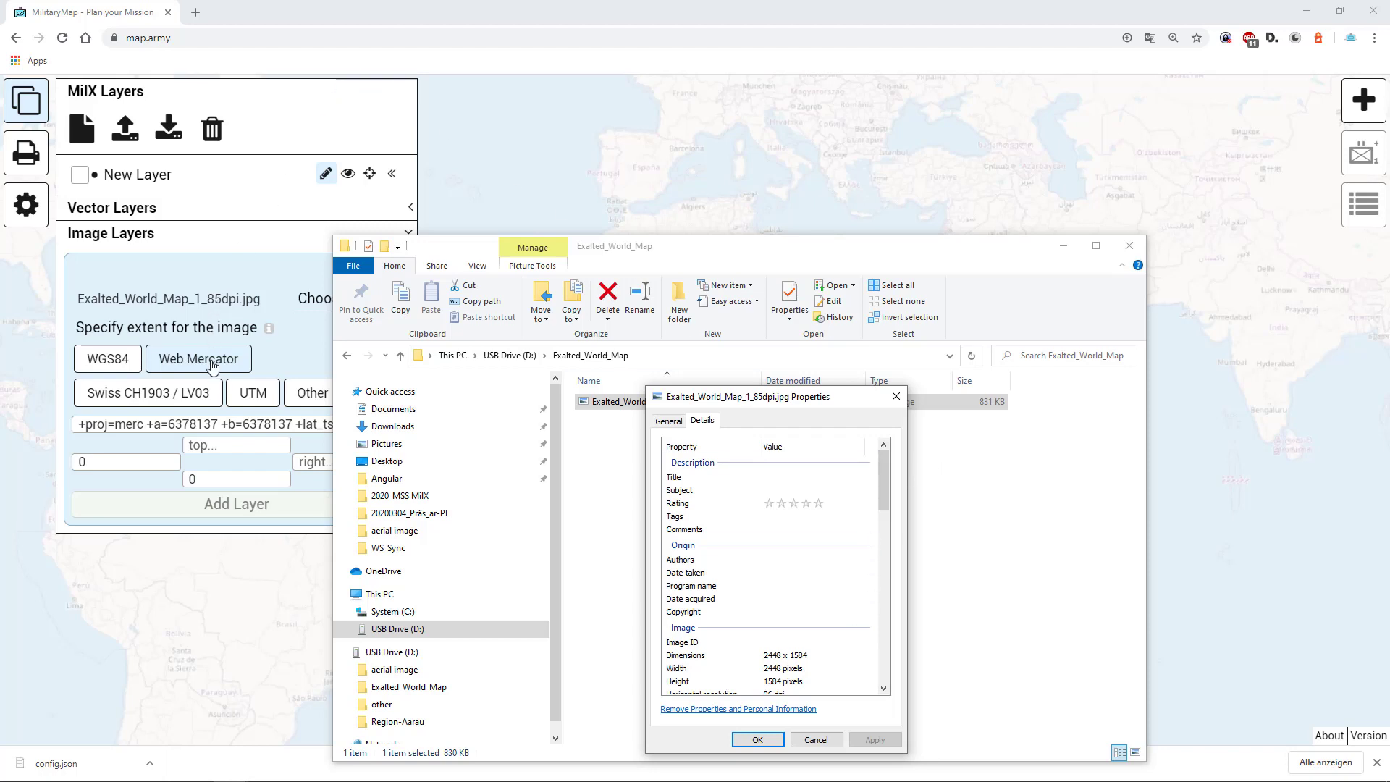
Enter 1584000 as the top extent and start the right extent at 2448000, leaving left and bottom at 0.
click(223, 446)
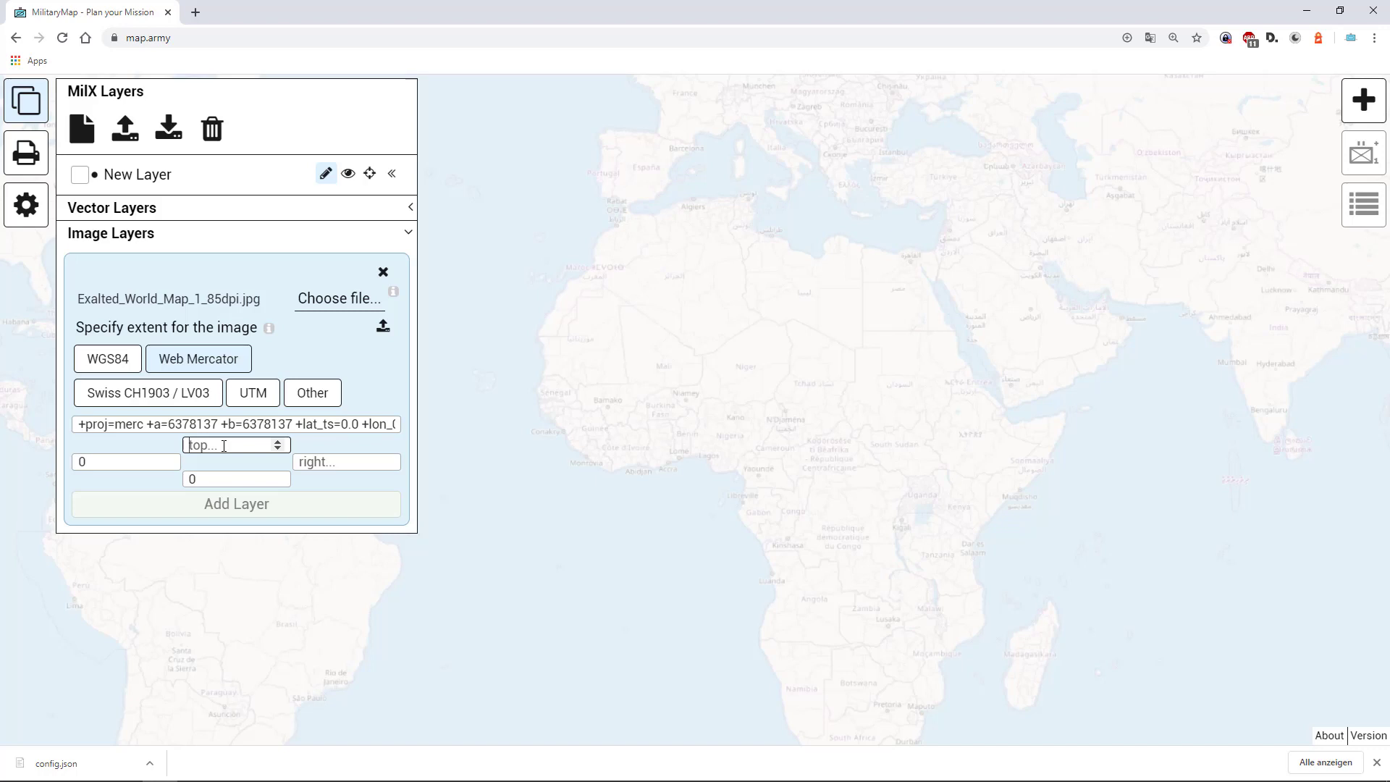
text(1584)
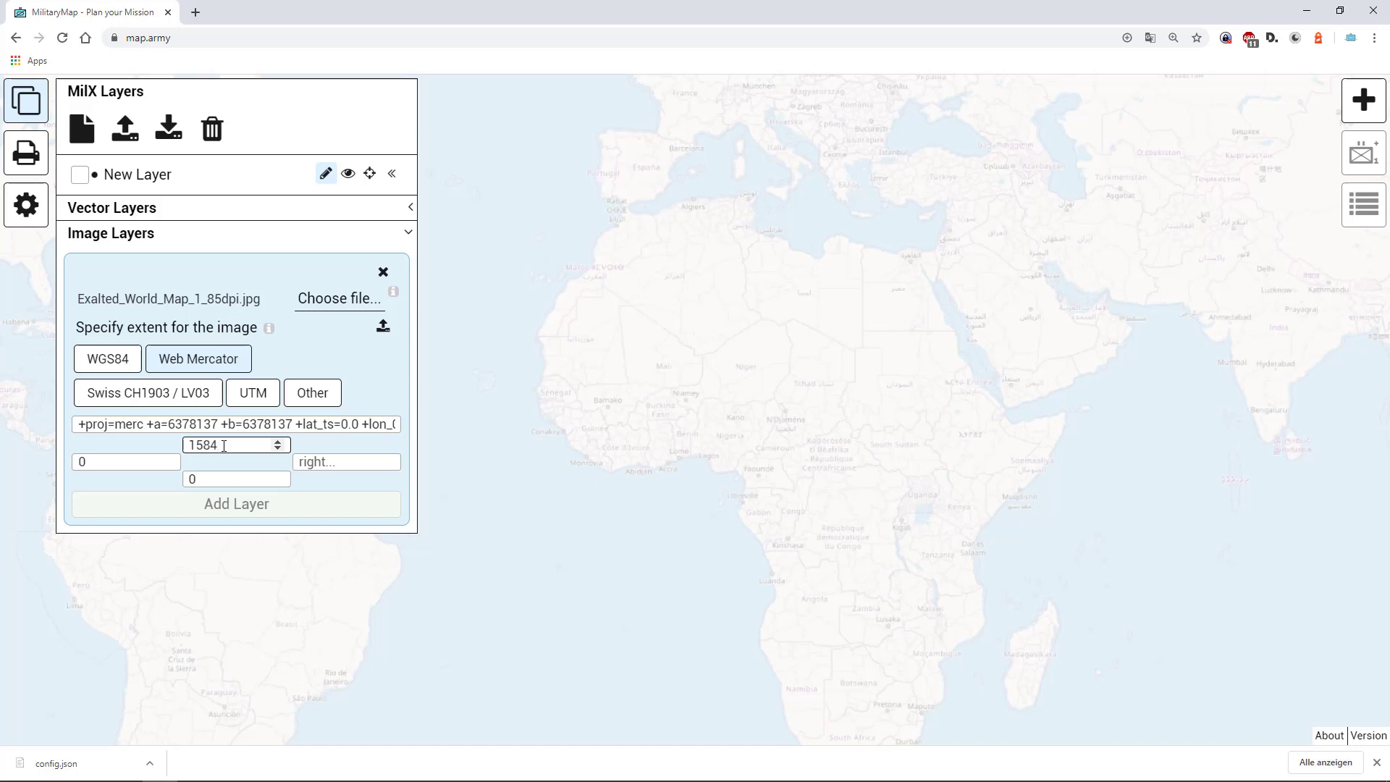
text(000)
key(Tab)
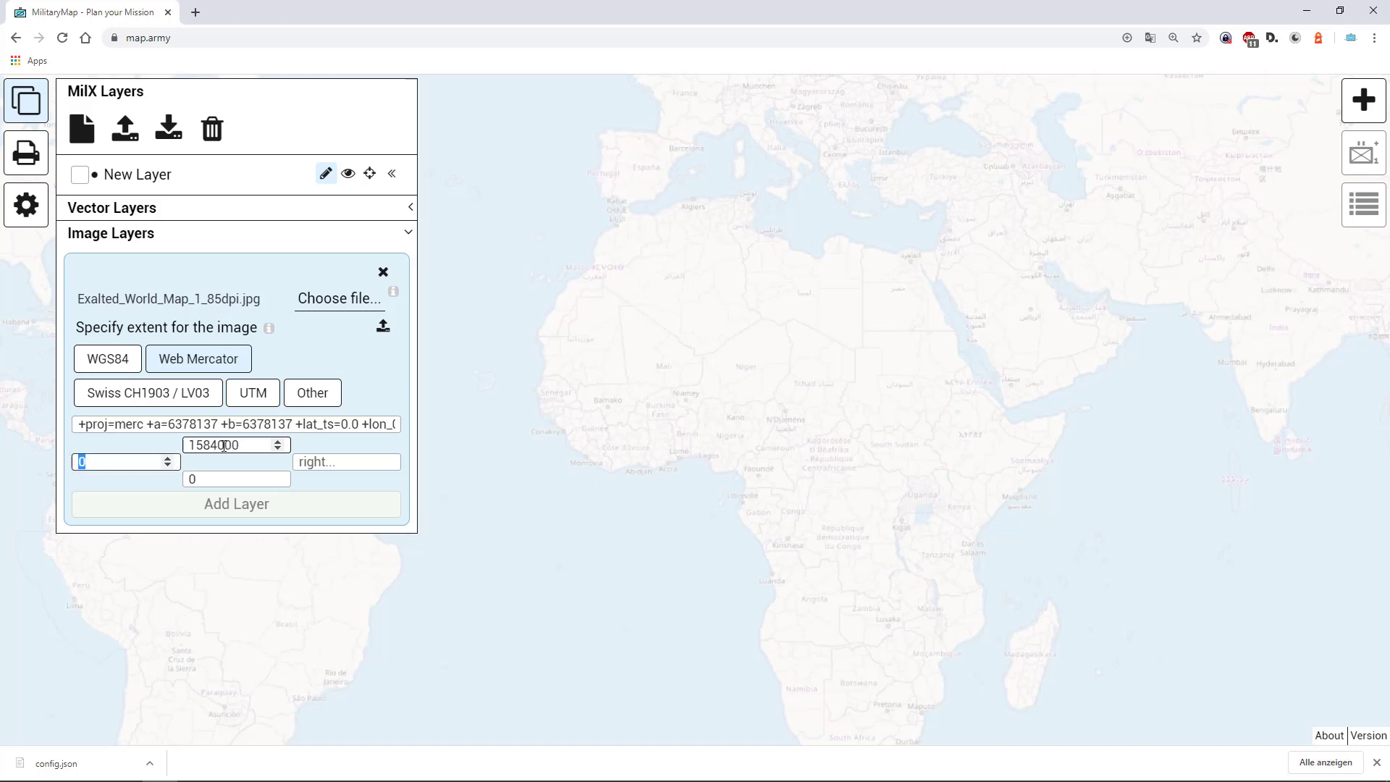
key(Tab)
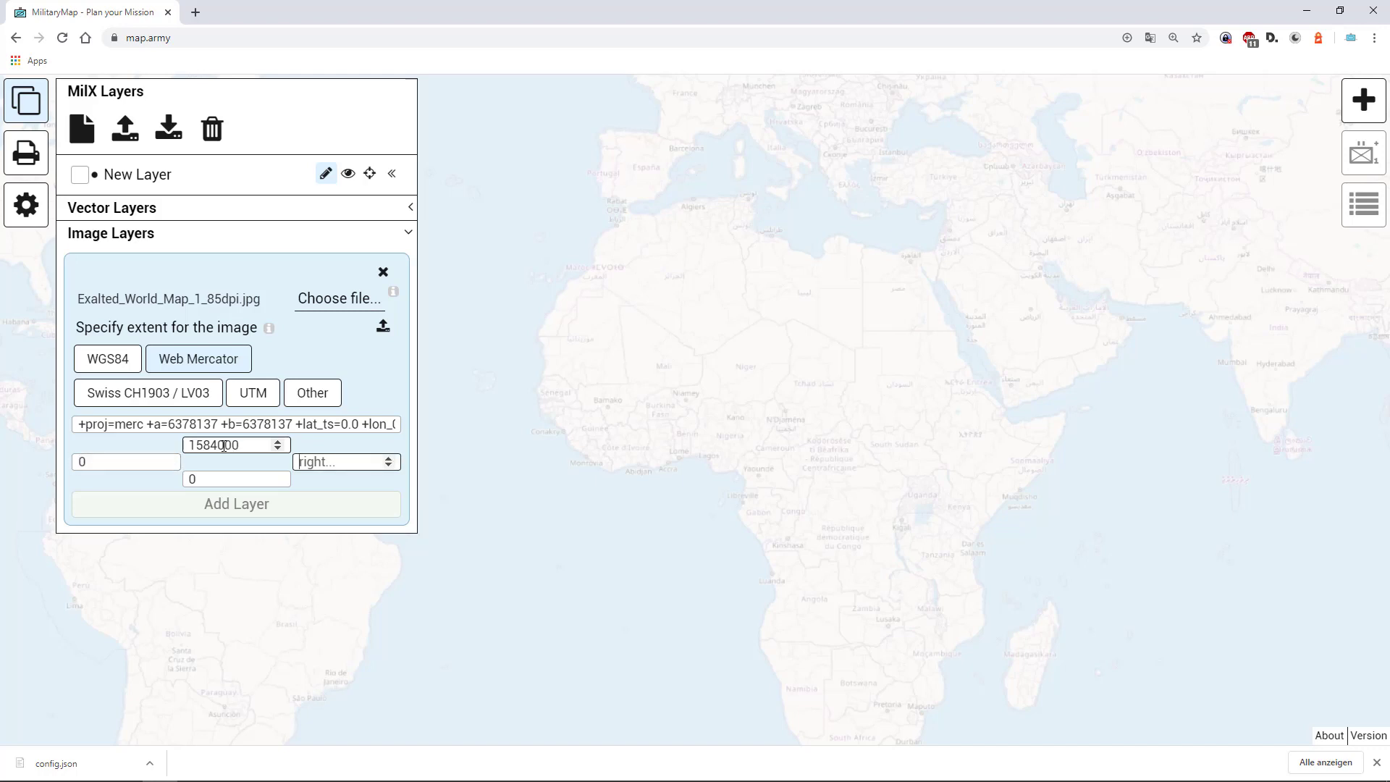
text(2448000)
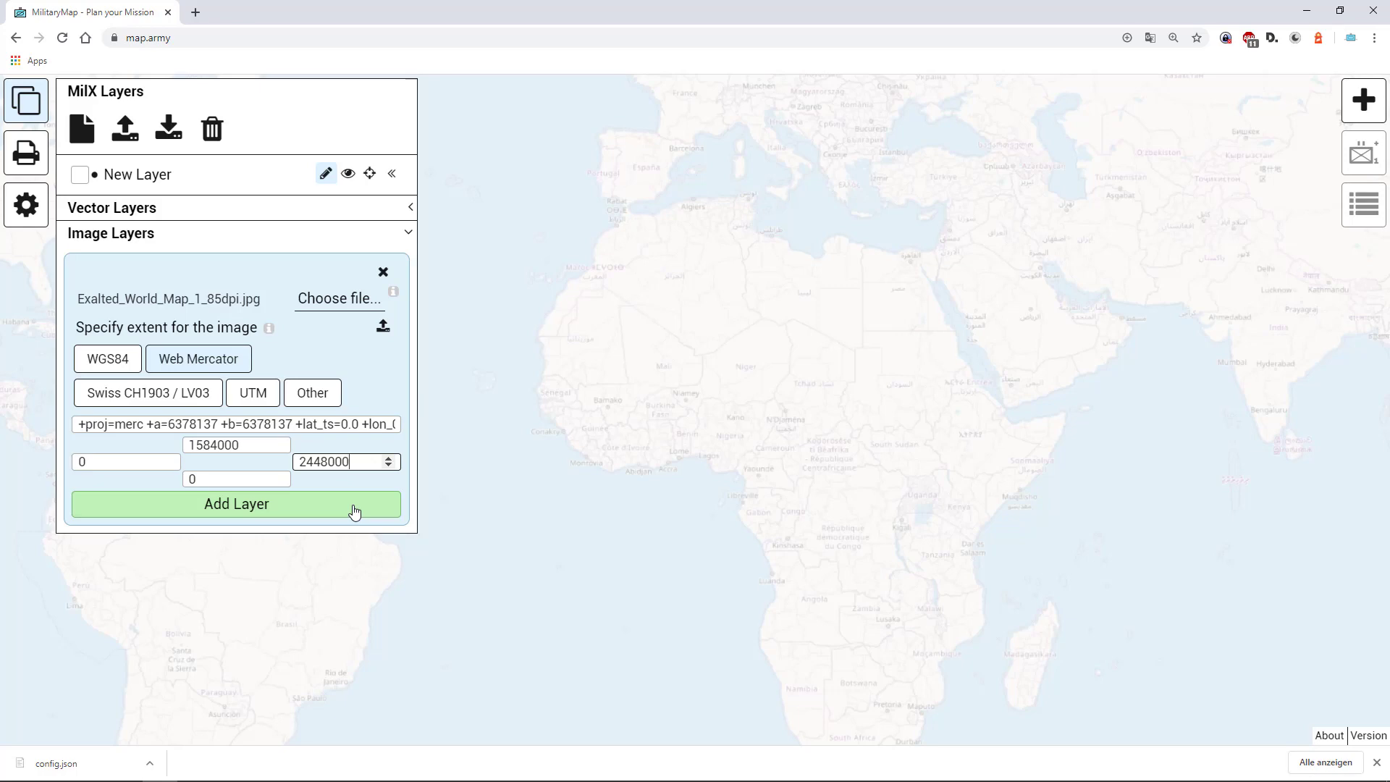
Add the Exalted_World_Map image layer over the map and download its configuration file.
click(354, 512)
scroll(733, 442, up, 2)
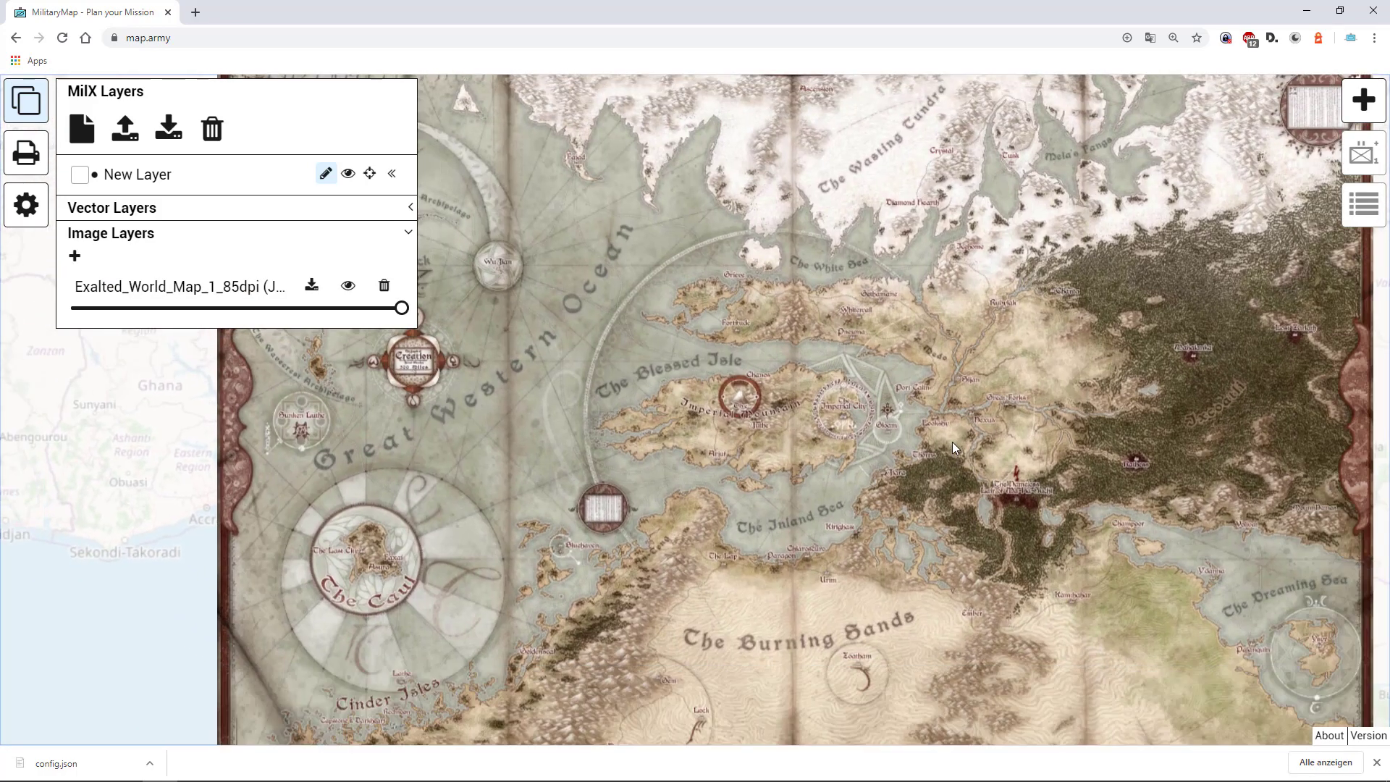
drag(847, 415, 780, 411)
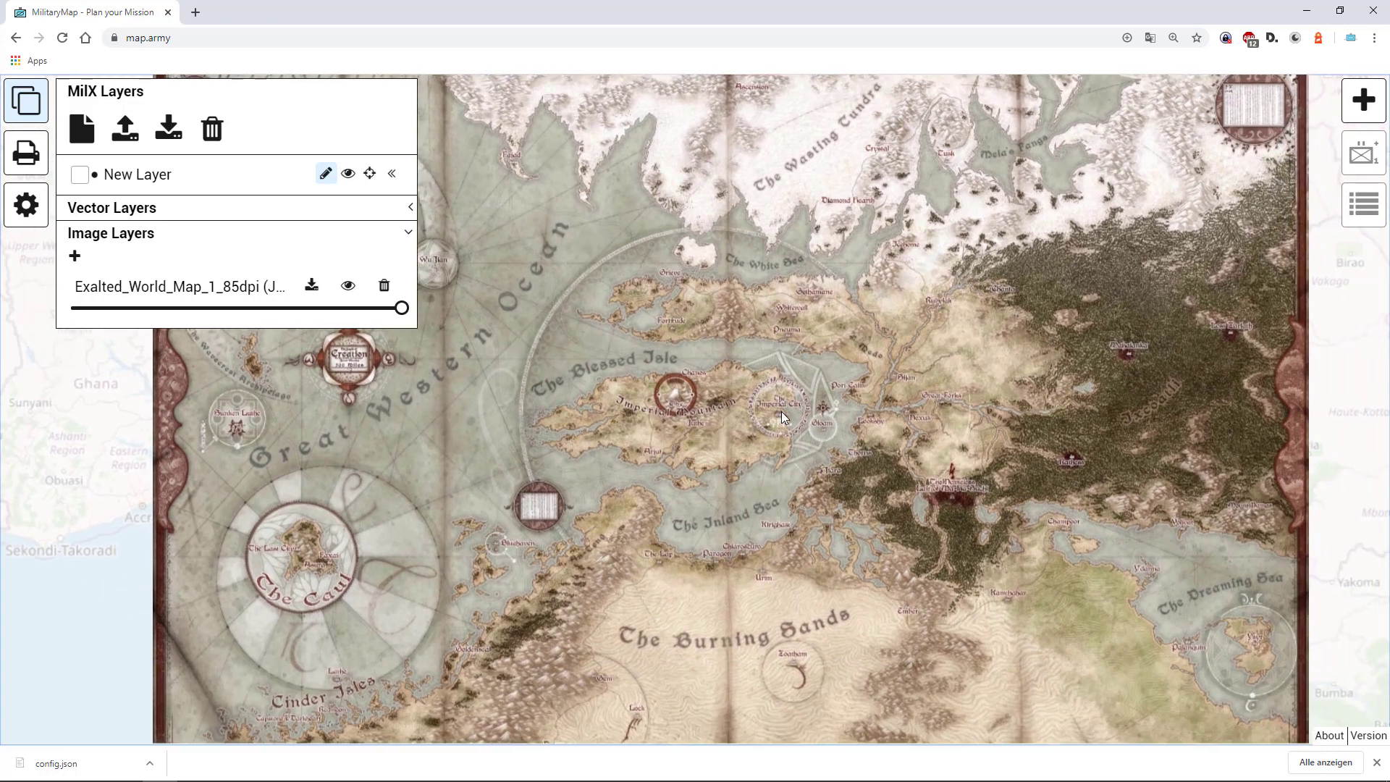
click(312, 287)
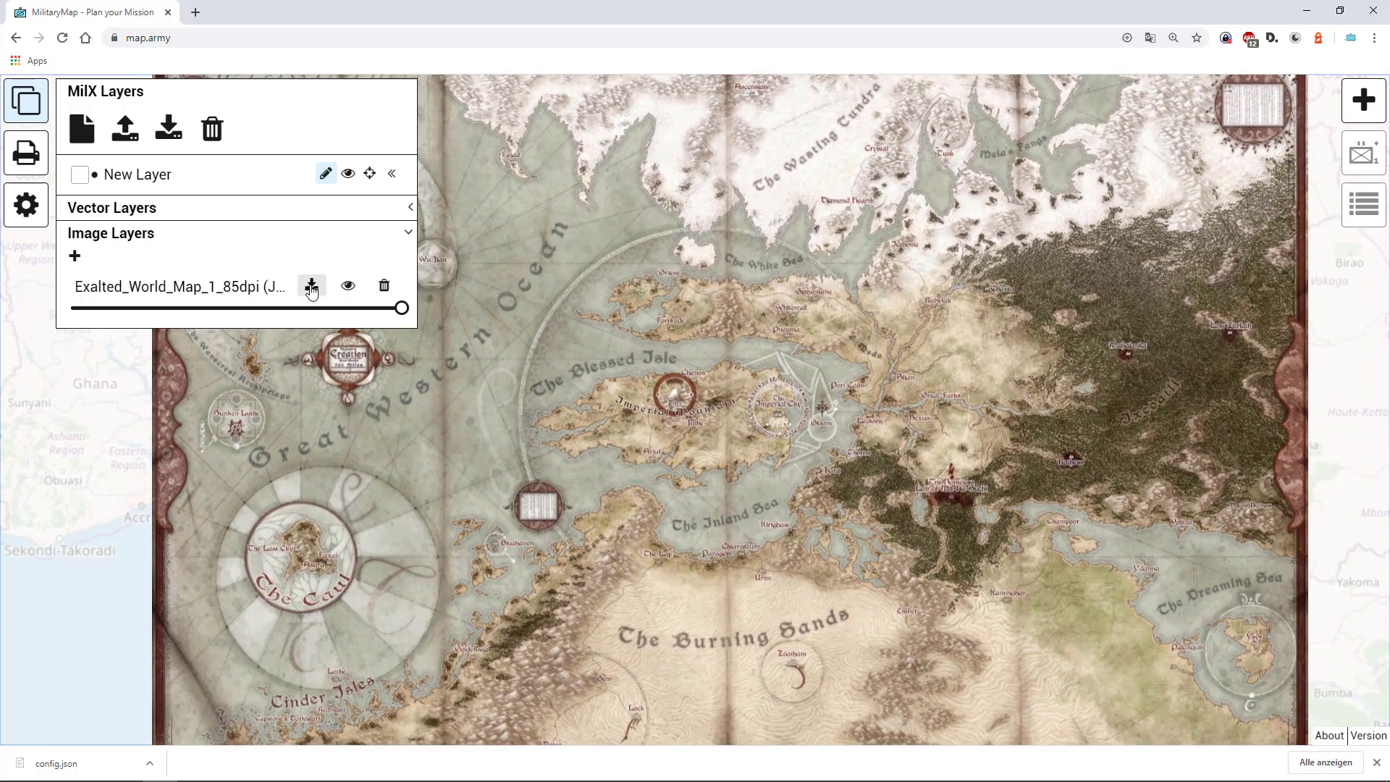
Move the downloaded config.json into the USB Drive's Exalted_World_Map folder.
right_click(91, 767)
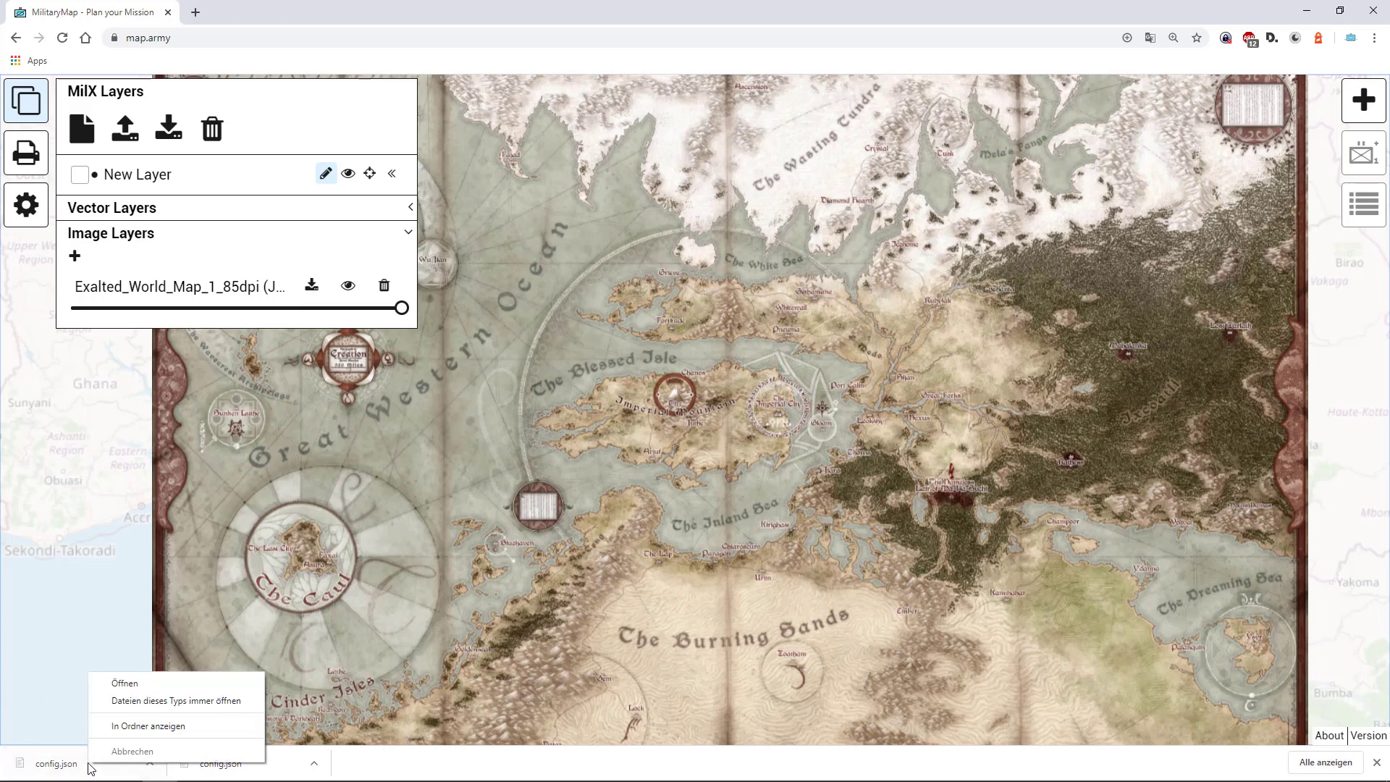
click(168, 726)
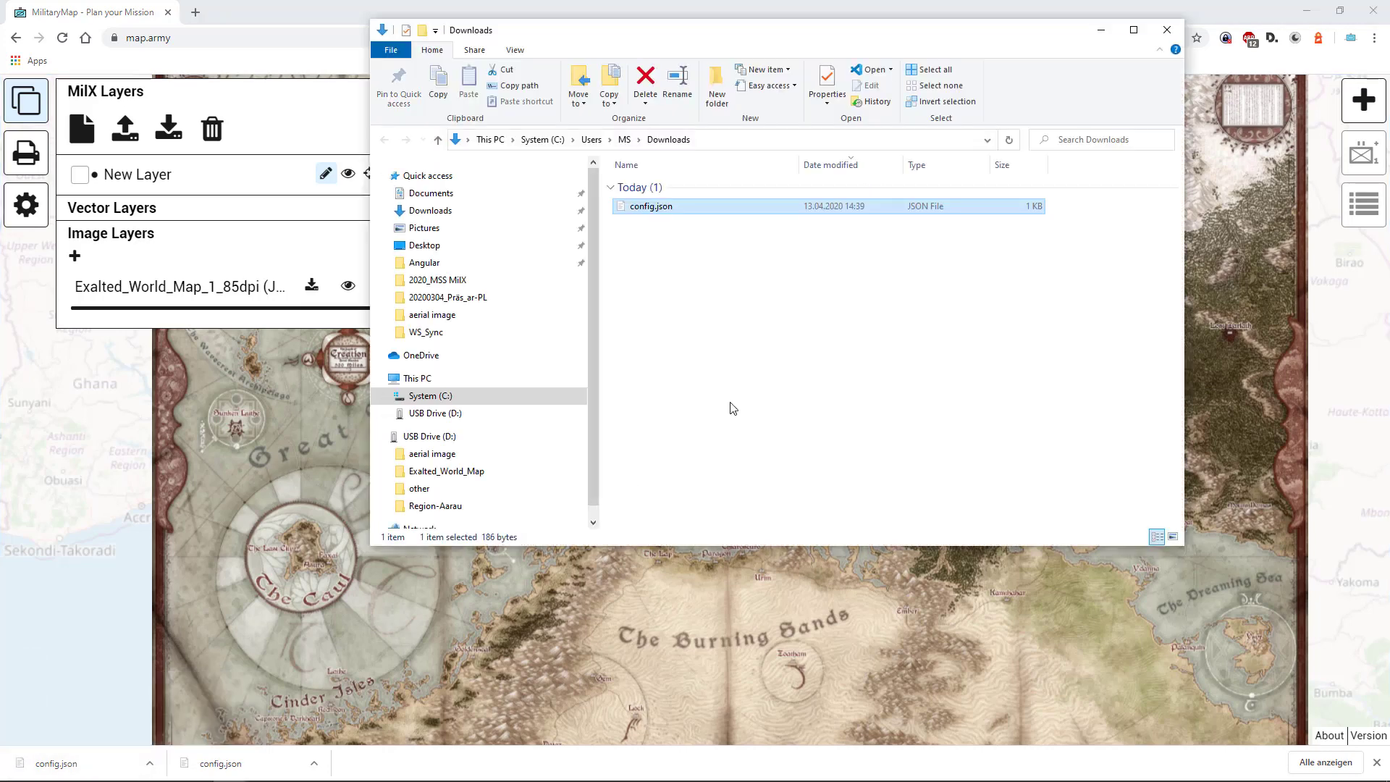
right_click(655, 211)
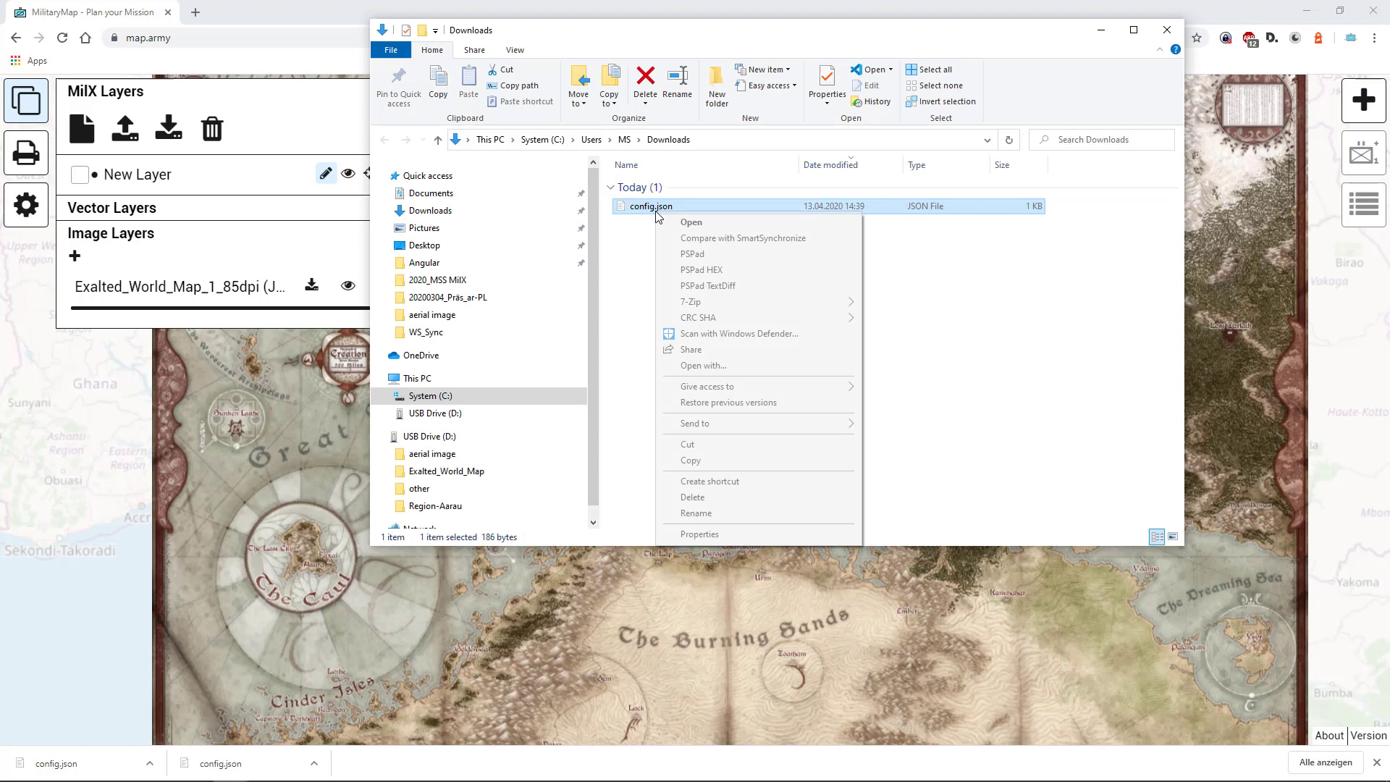
click(699, 444)
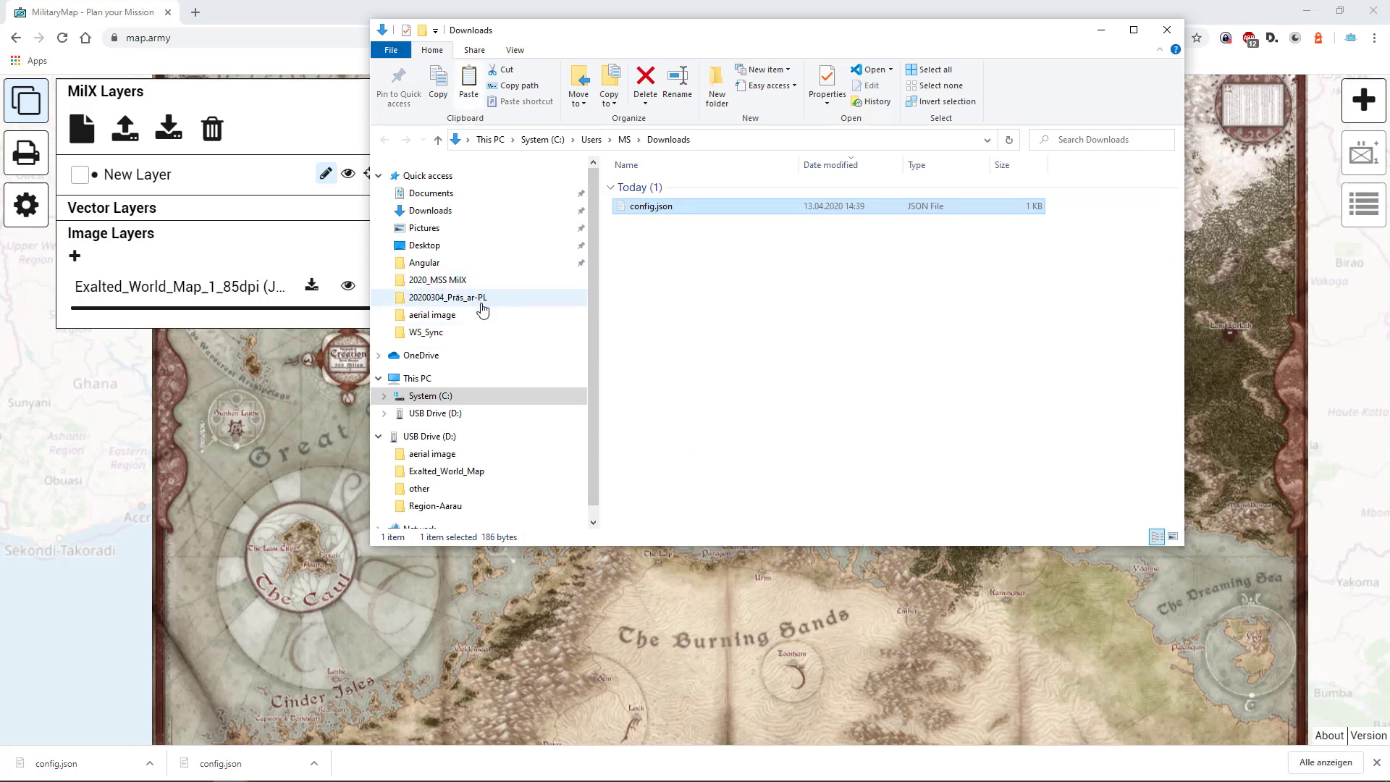
click(450, 471)
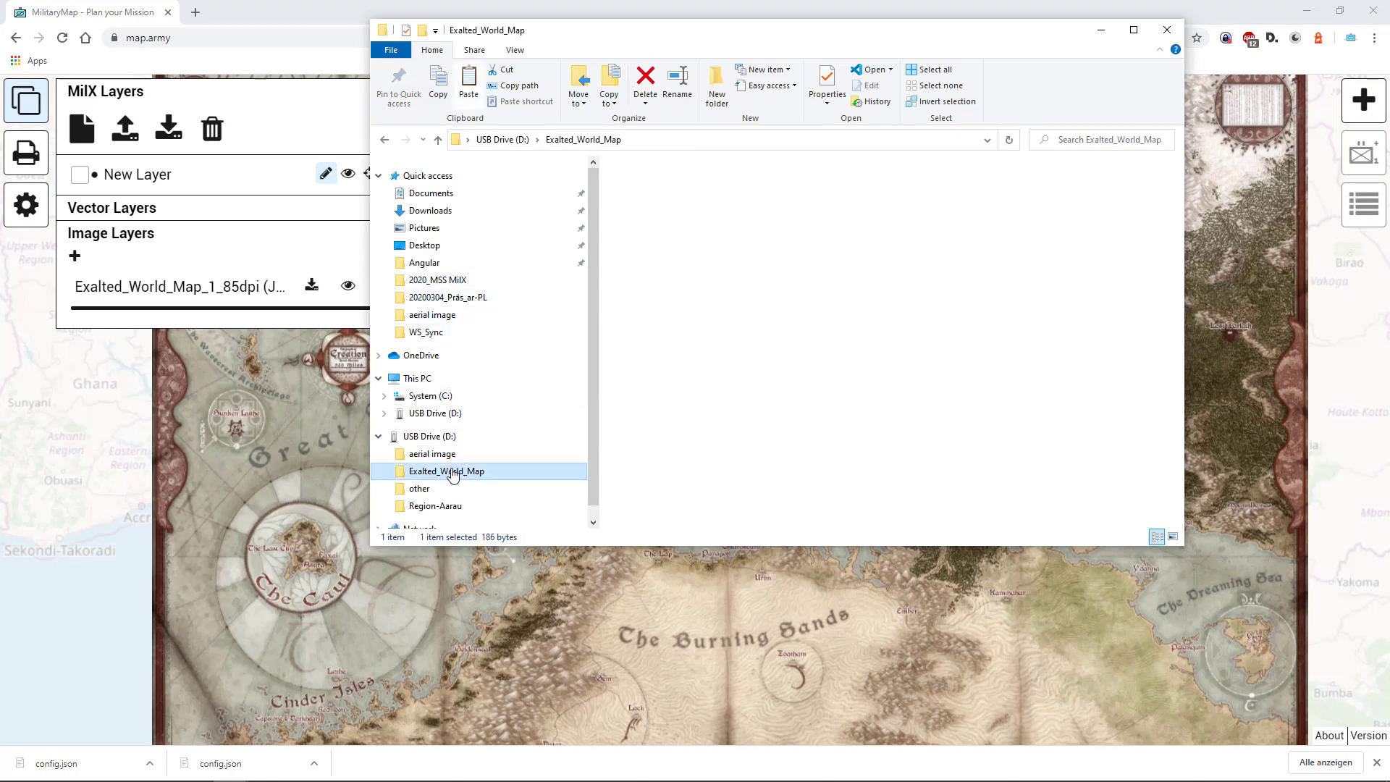
right_click(776, 310)
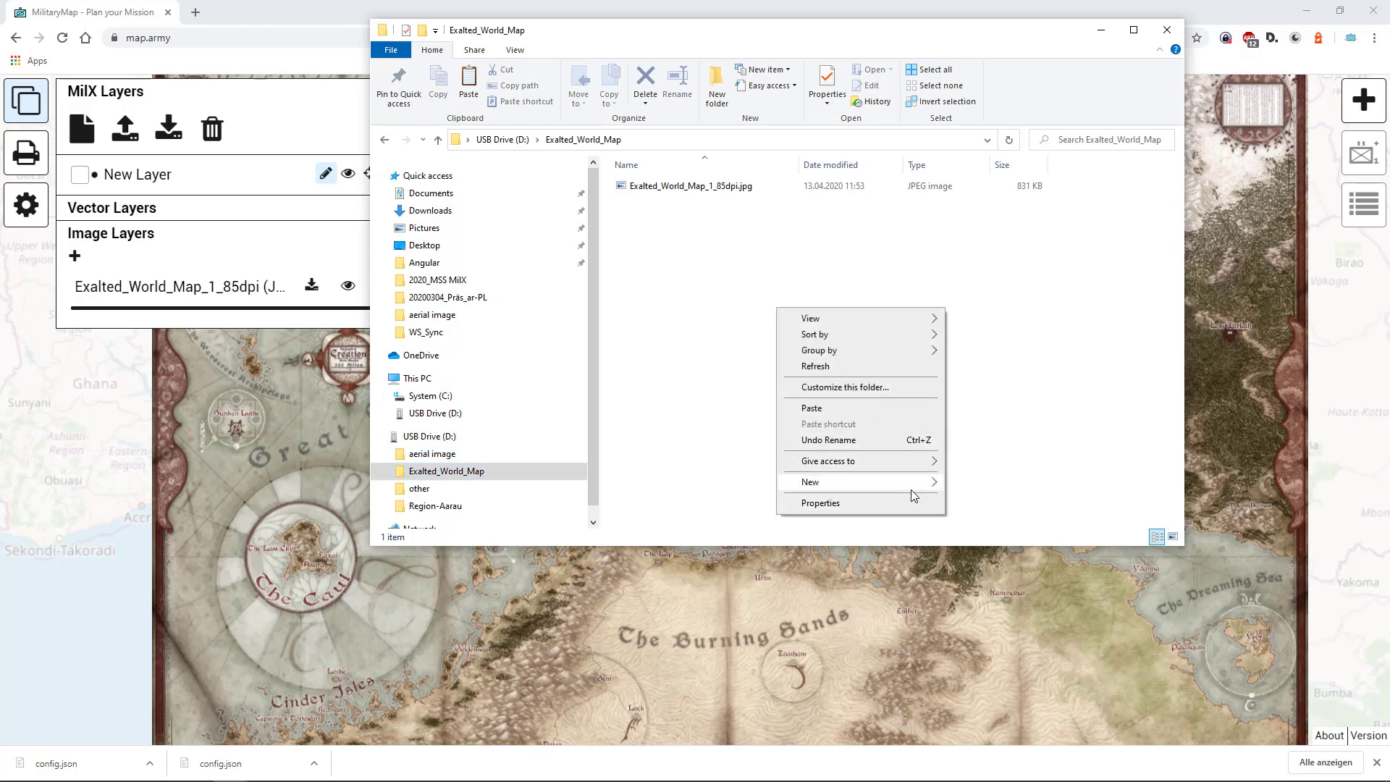
click(826, 409)
Rename config.json to Exalted_World_Map_1_85dpi.json, matching the JPEG's name.
click(650, 186)
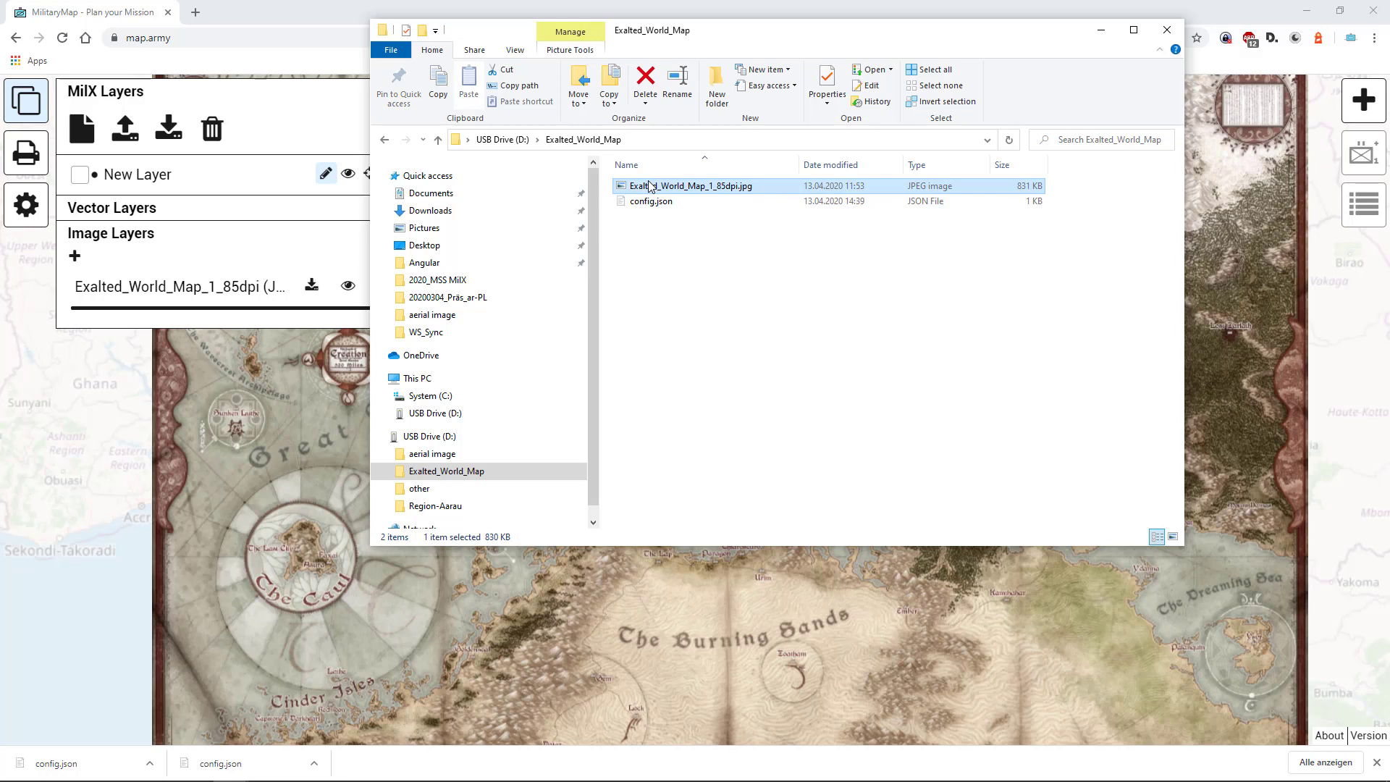
click(649, 186)
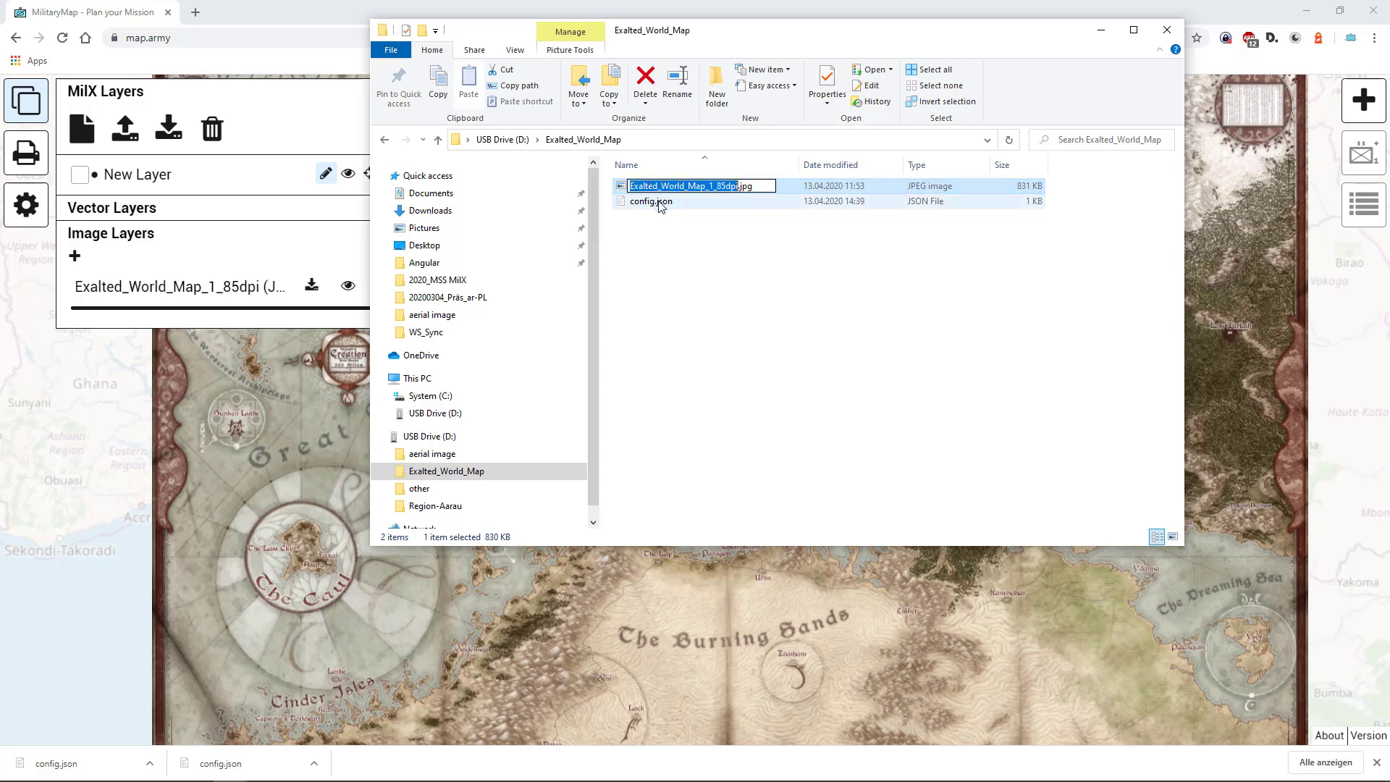
click(652, 202)
click(655, 202)
key(ctrl+v)
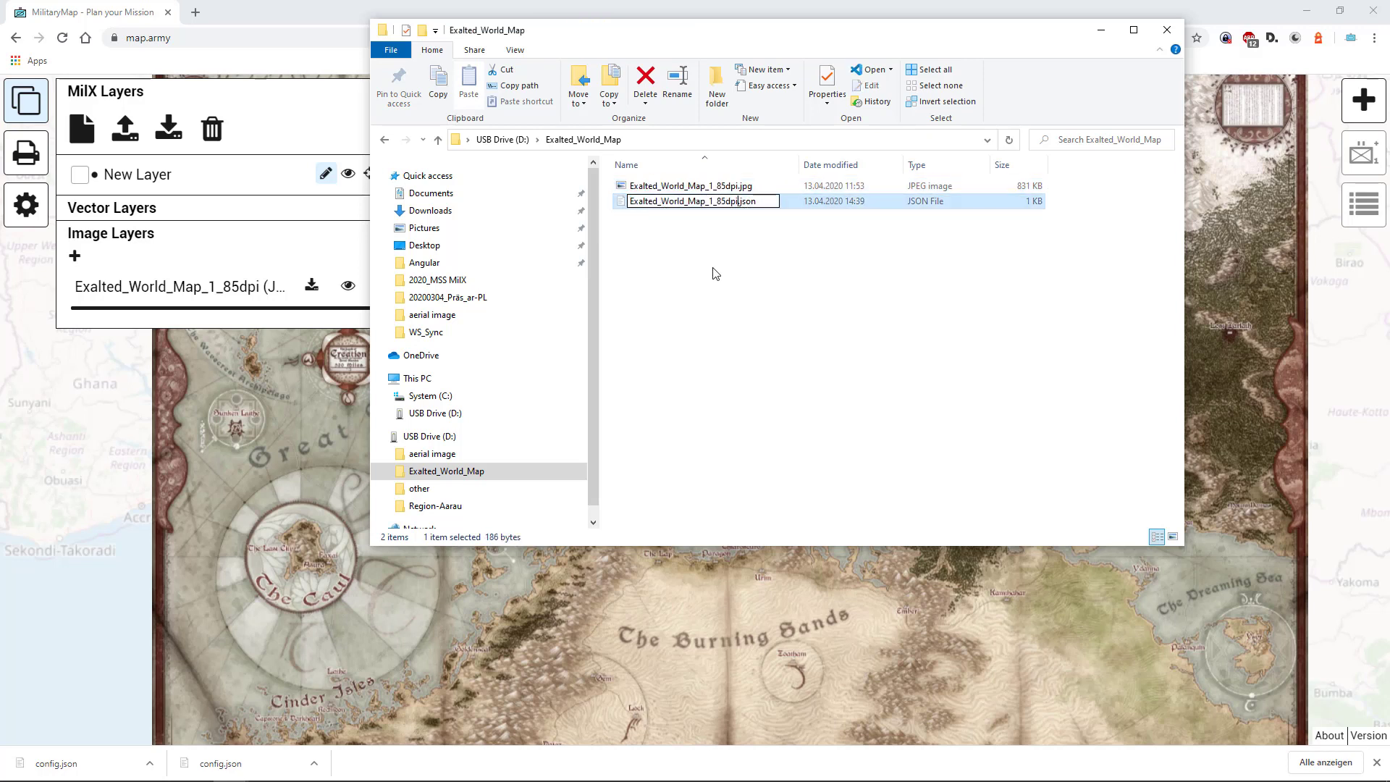
click(737, 308)
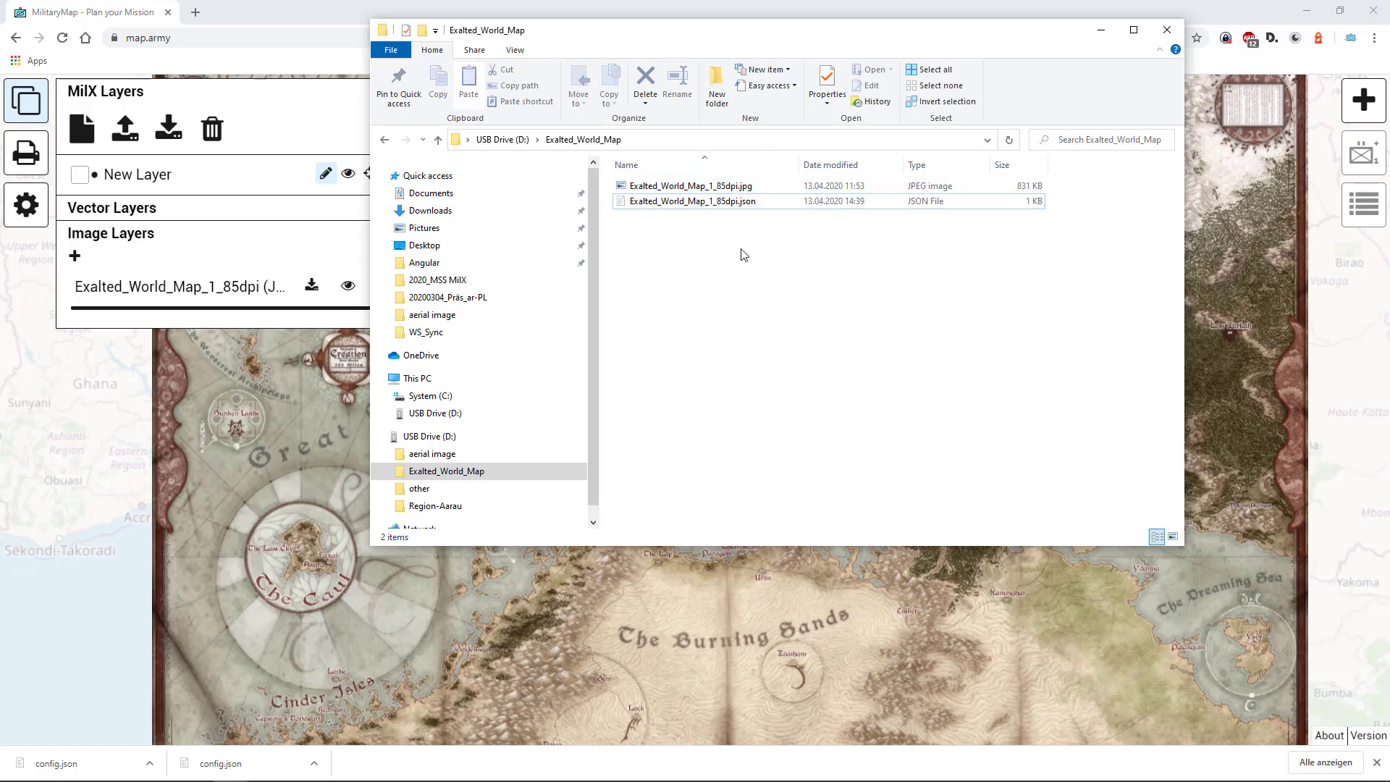
Close File Explorer and raise map brightness from 68 to 100 so only the world map shows.
click(1167, 30)
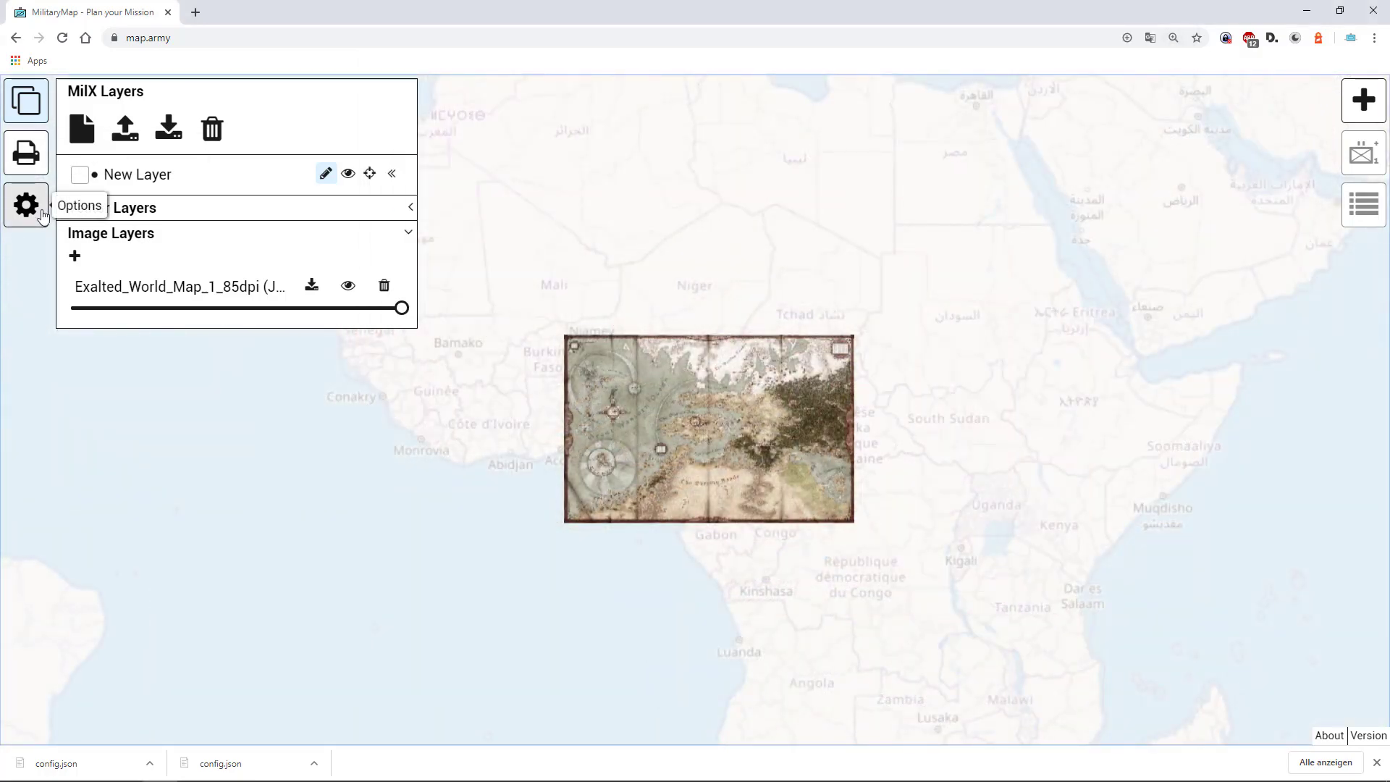
click(26, 205)
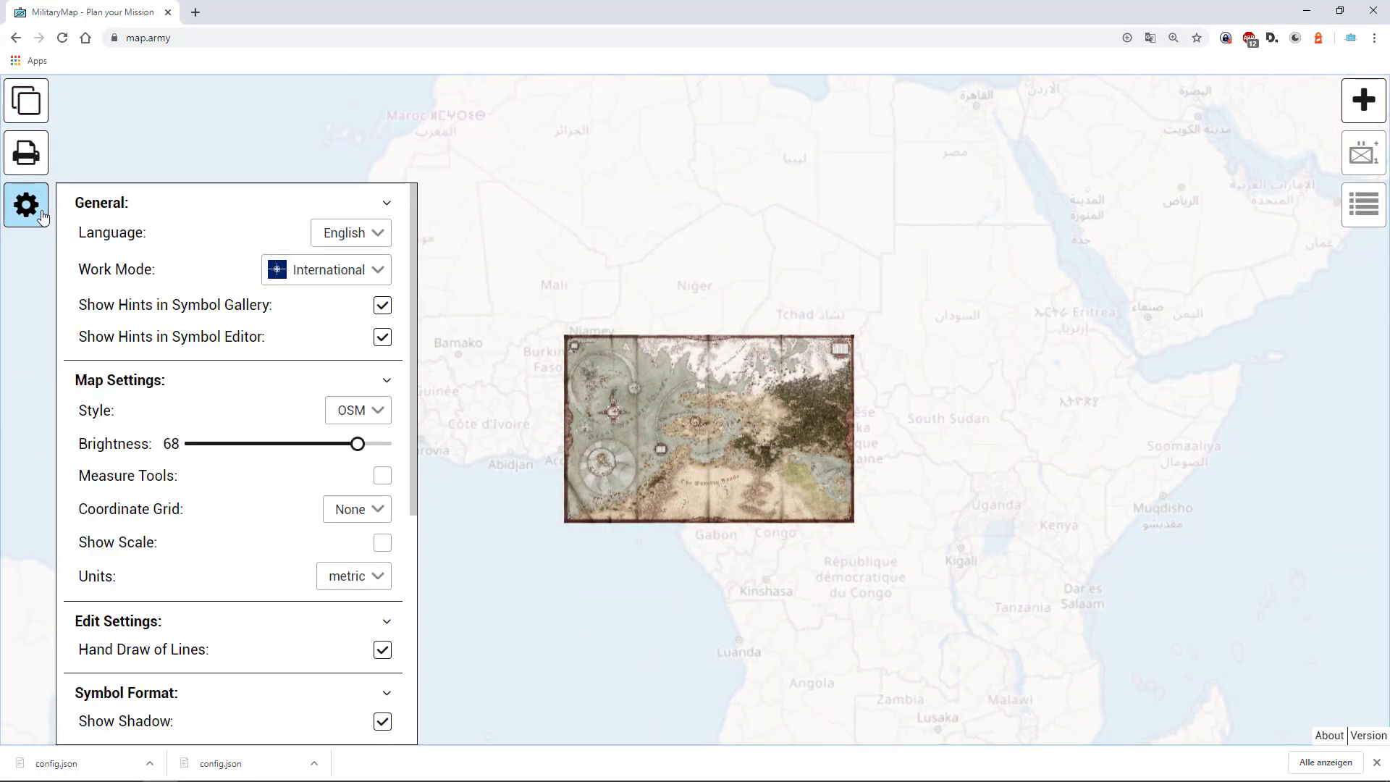
drag(362, 447, 403, 443)
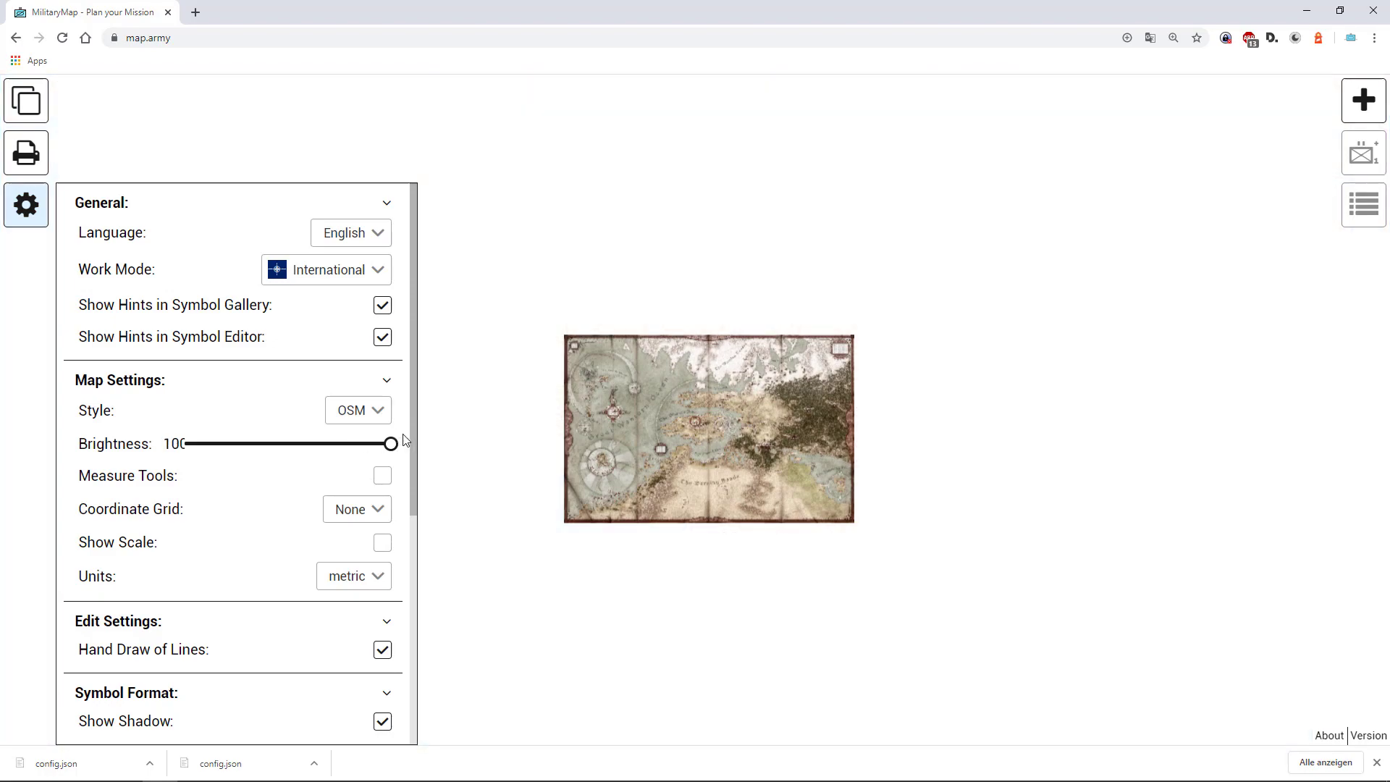
scroll(737, 519, up, 1)
scroll(738, 499, up, 2)
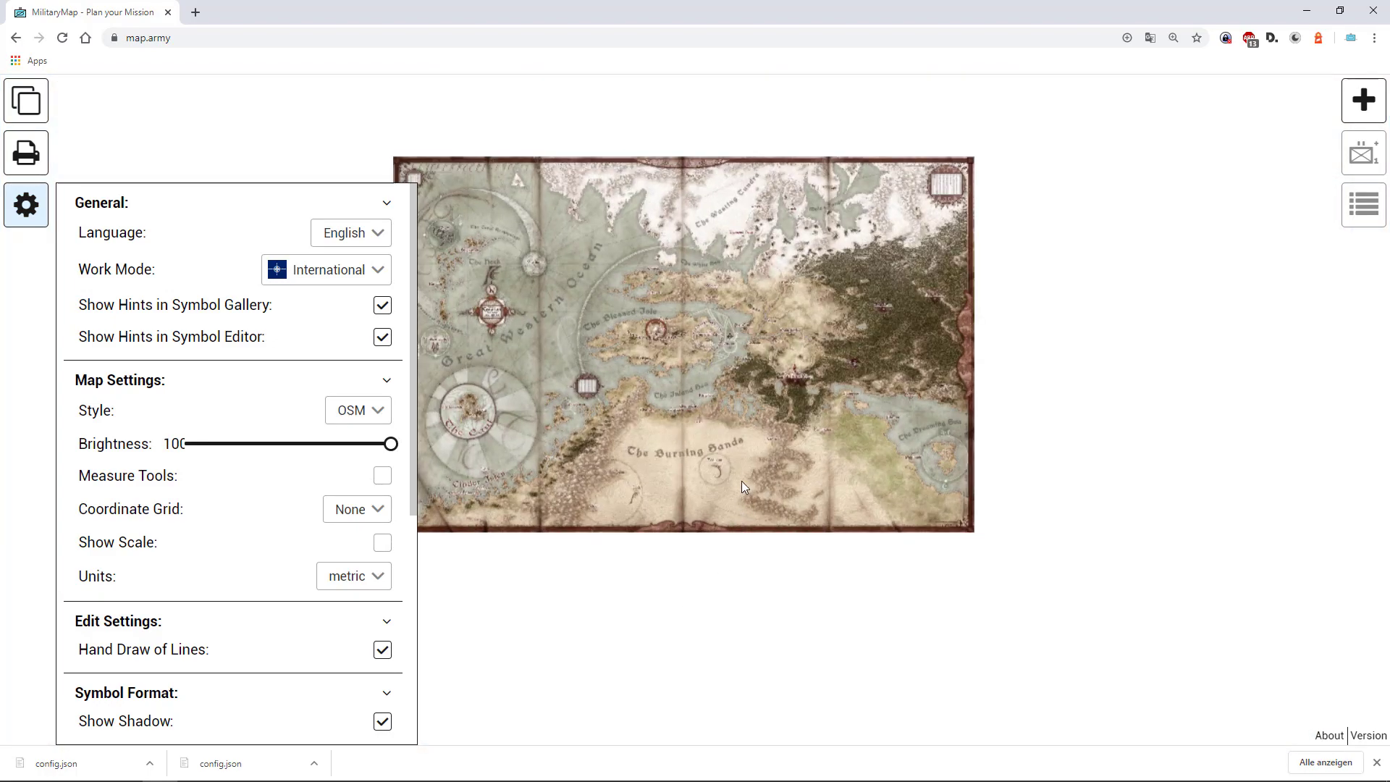
drag(701, 365, 844, 605)
scroll(749, 493, down, 3)
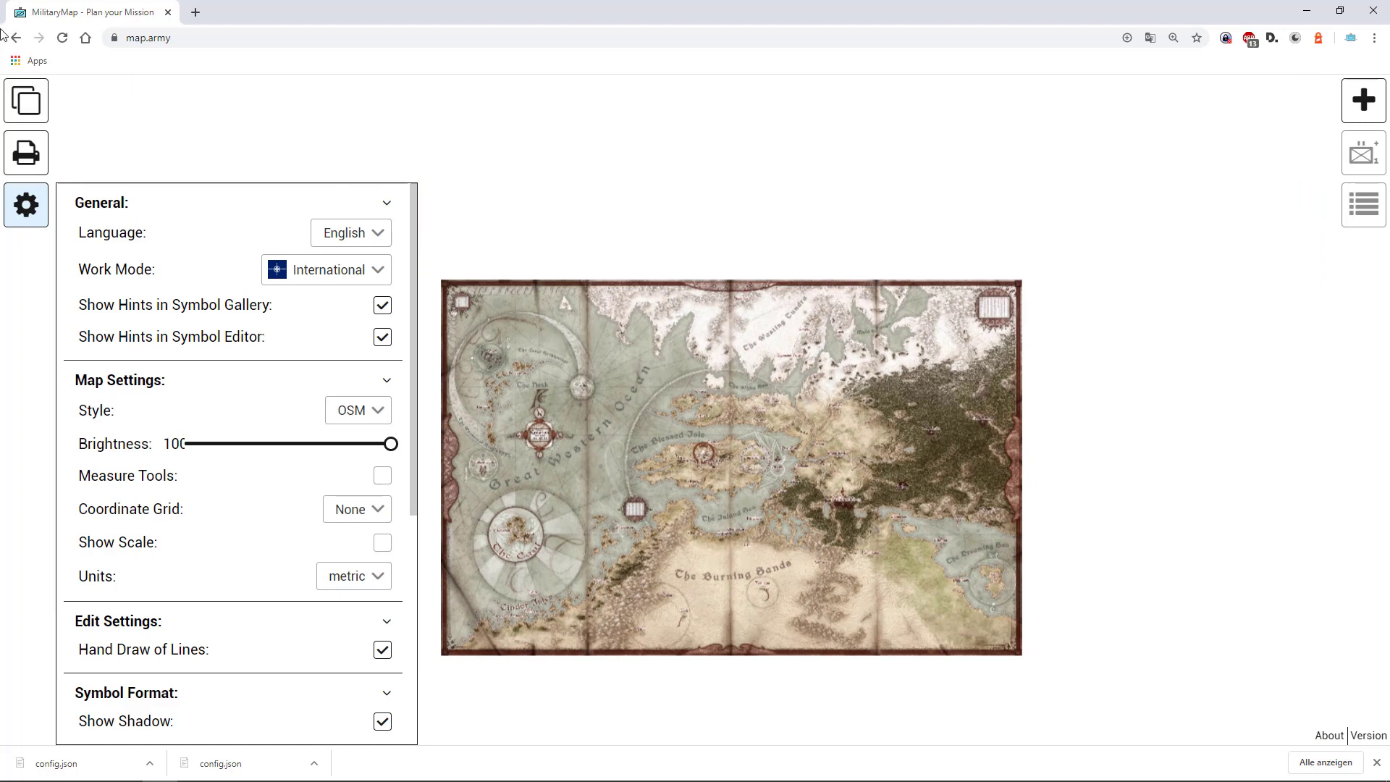
click(26, 205)
scroll(557, 366, up, 3)
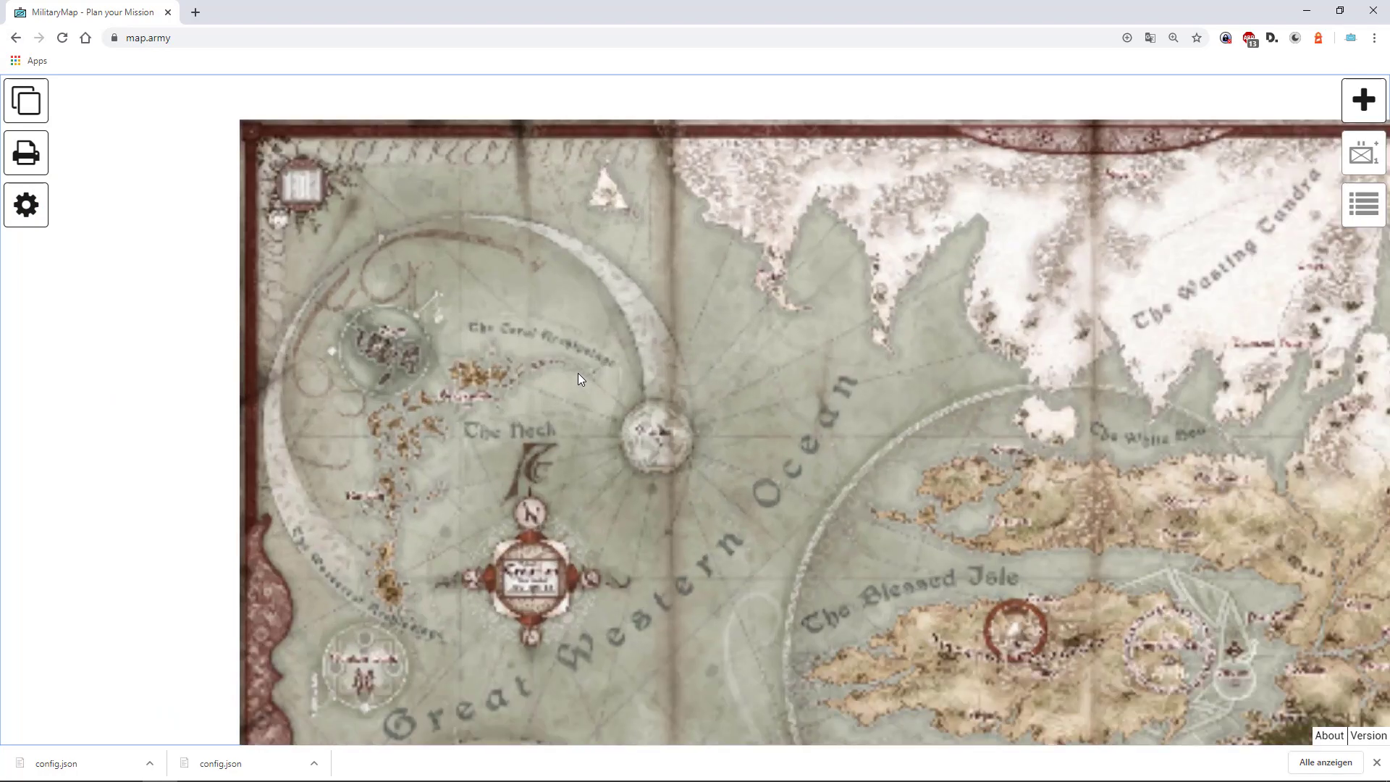
drag(651, 404, 428, 310)
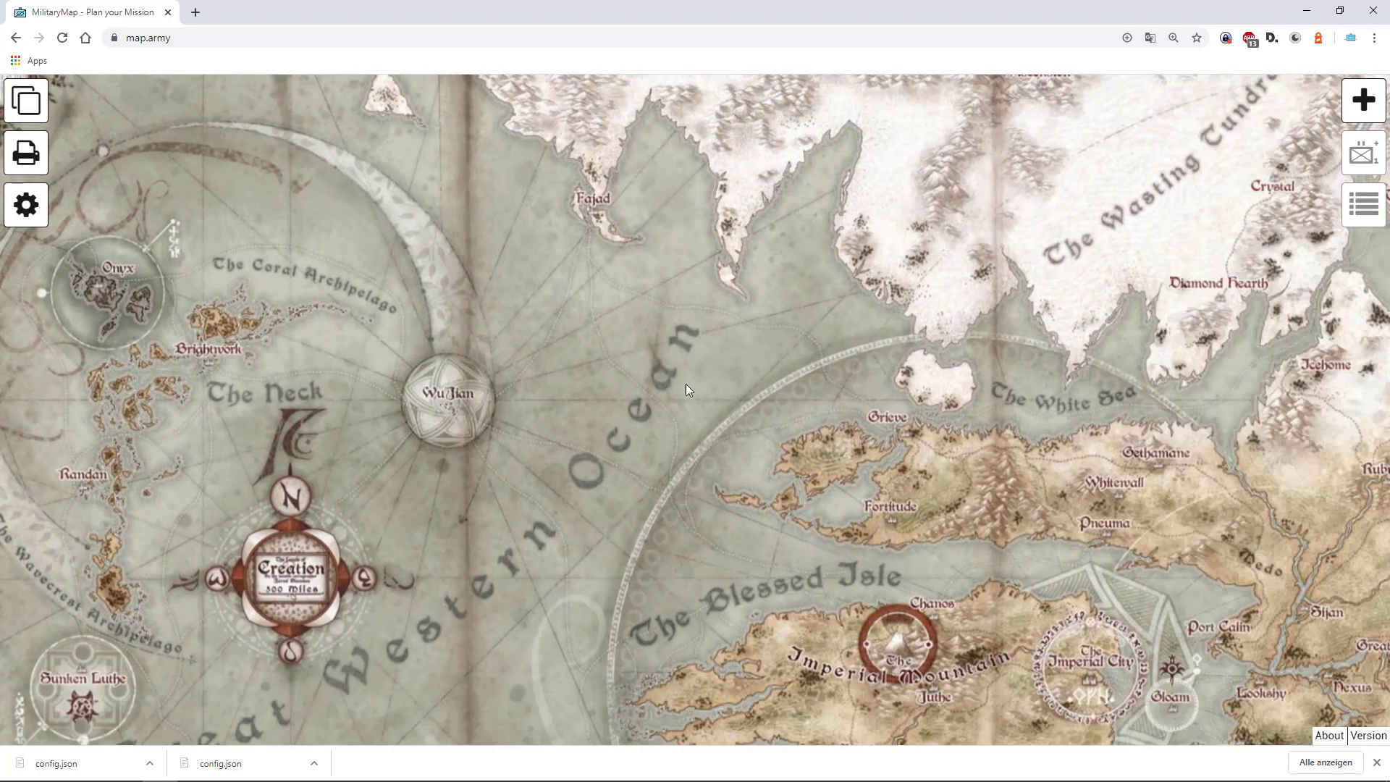
drag(686, 384, 592, 330)
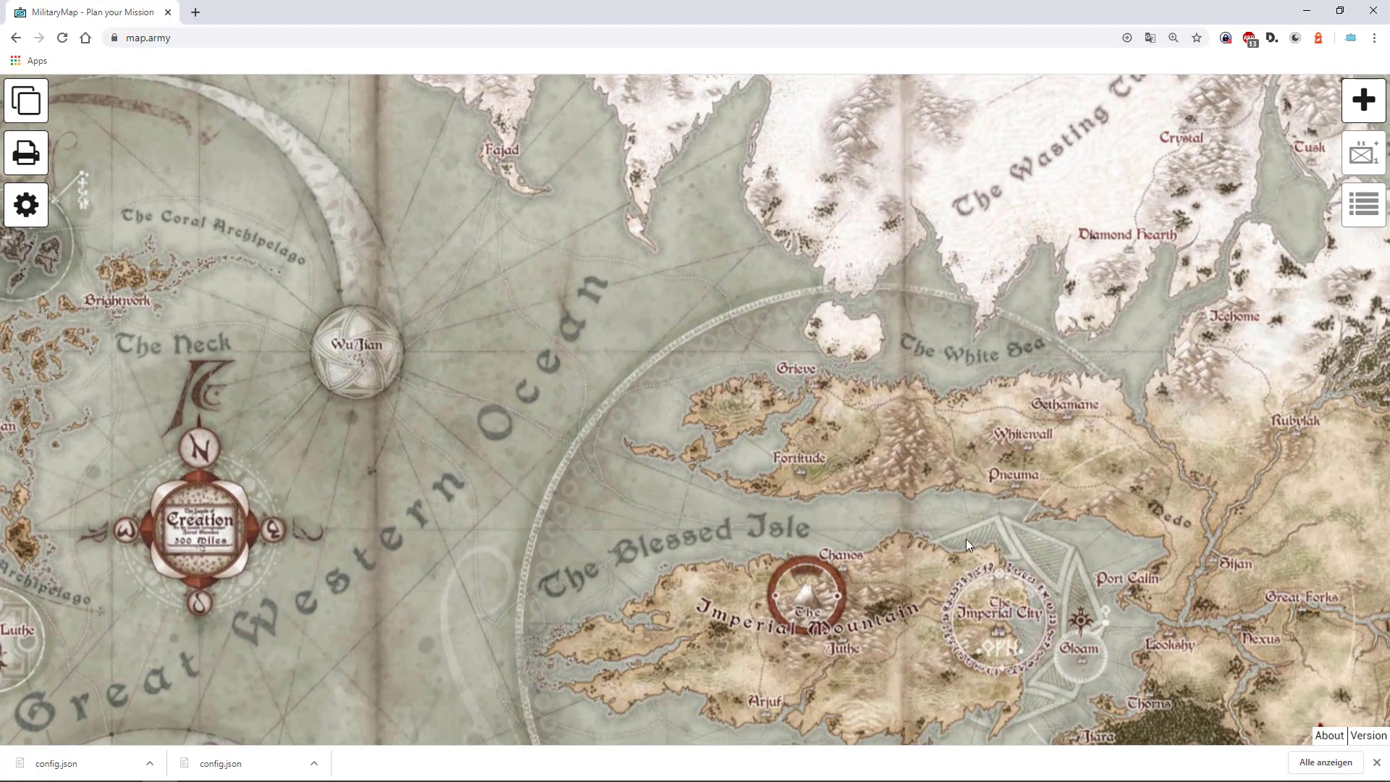